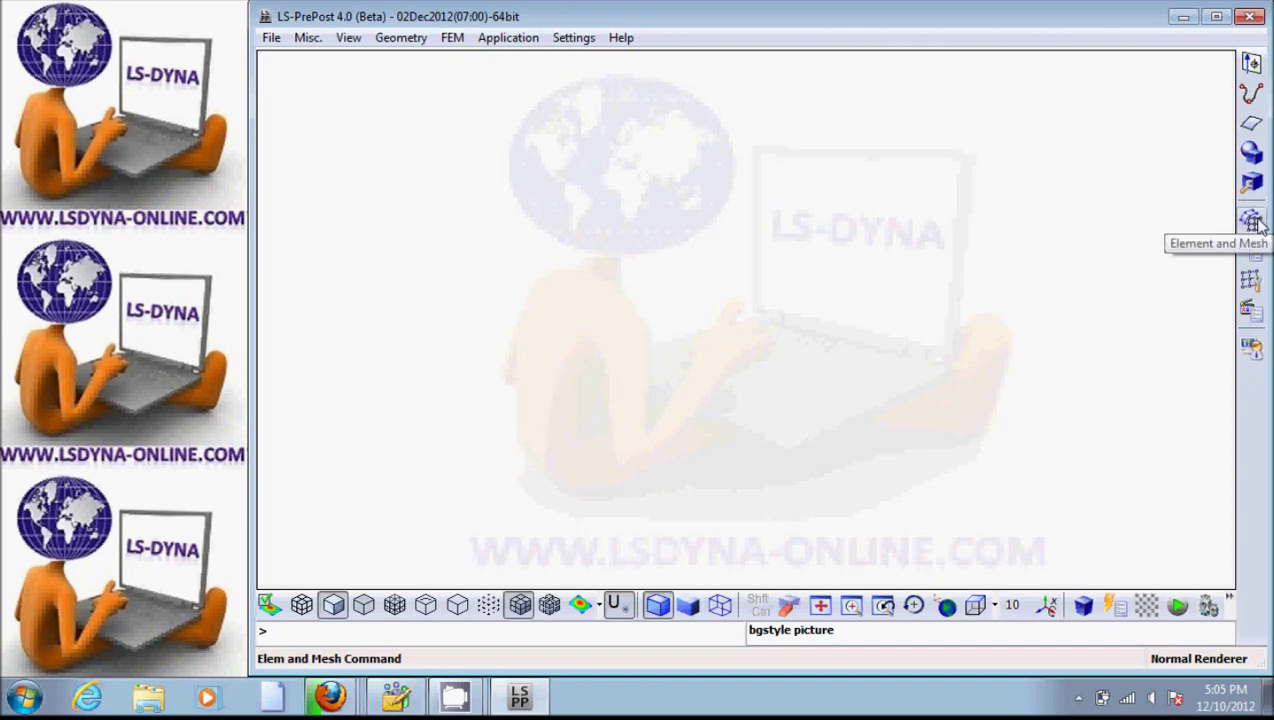
# Start the Shape Mesher and choose 4N_Shell as the entity to mesh
pyautogui.click(1252, 222)
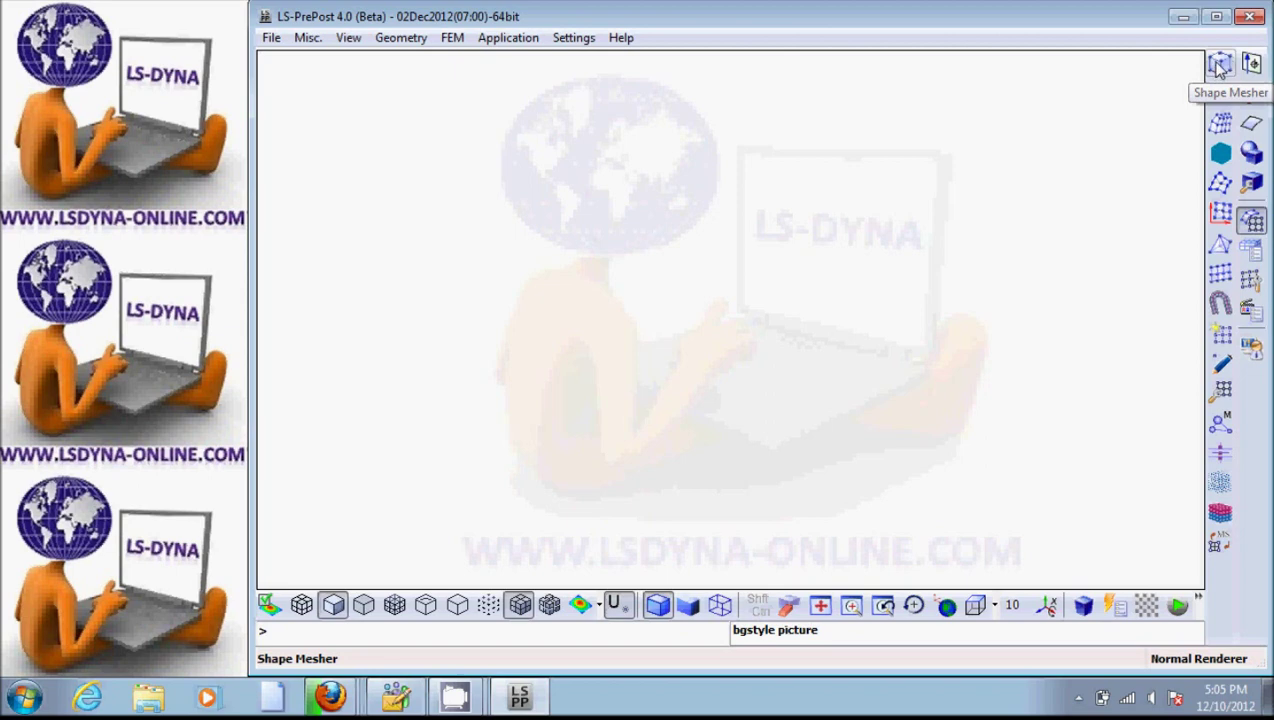
pyautogui.click(1219, 64)
pyautogui.click(1150, 91)
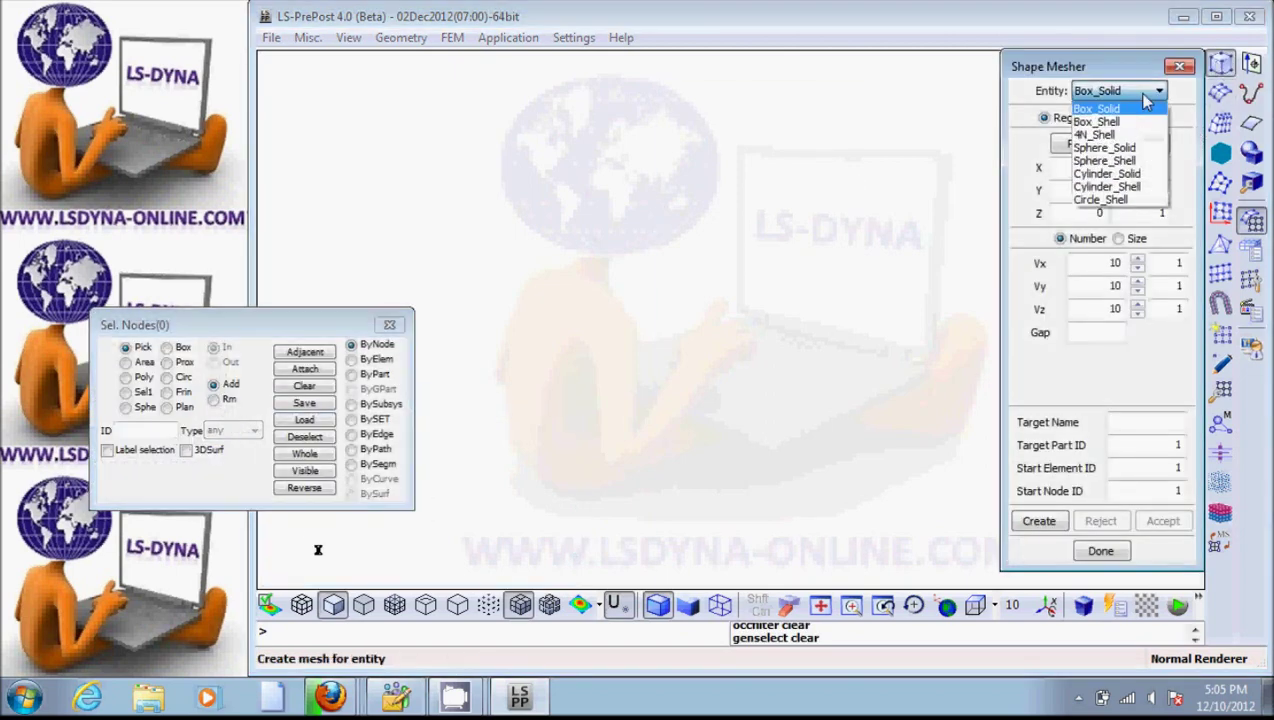
pyautogui.click(1100, 135)
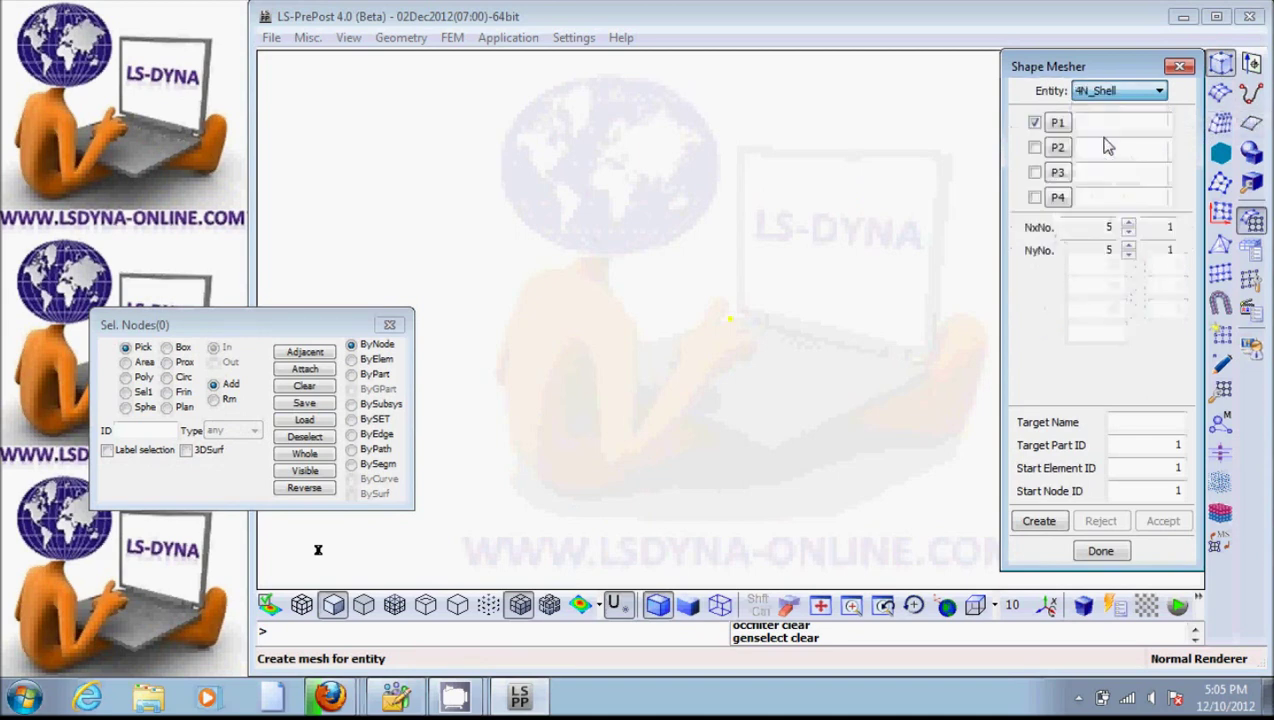
# Define the shell's corner points P1 to P4 as -100,-100,0; 100,-100,0; 100,100,0; and -100,100,0
pyautogui.click(1100, 126)
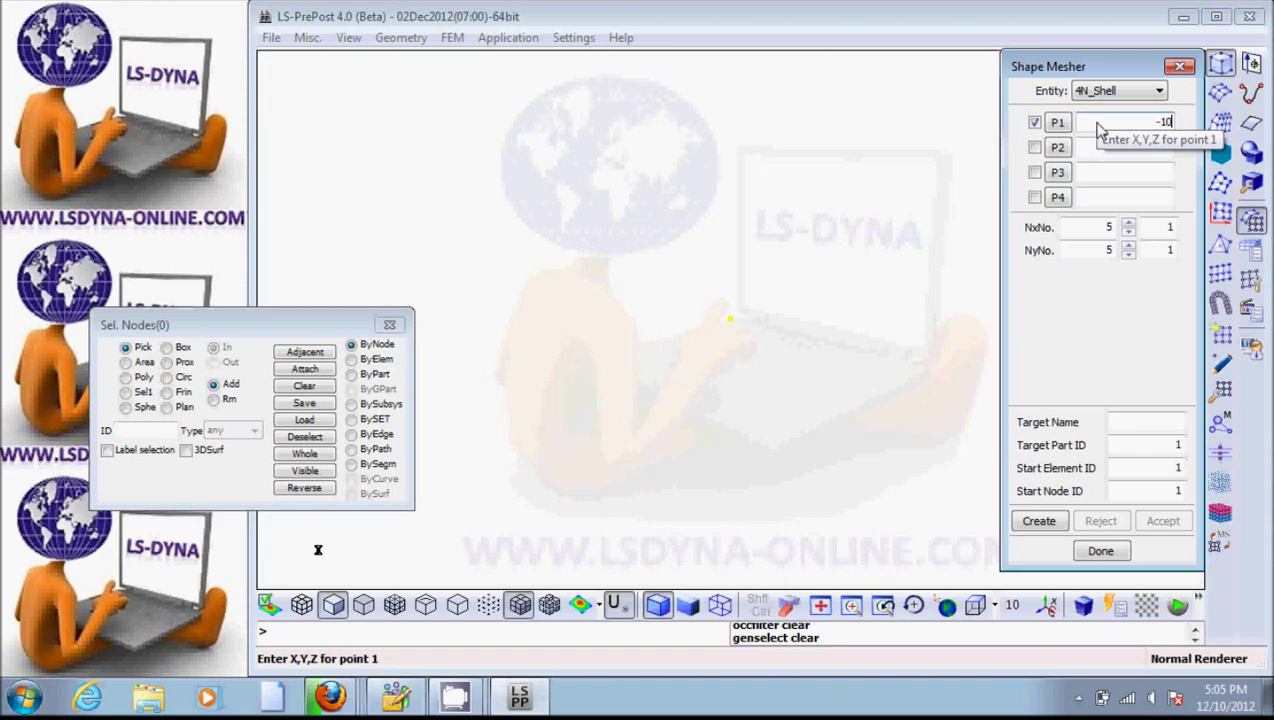
pyautogui.write('-100,-100,0')
pyautogui.press('Return')
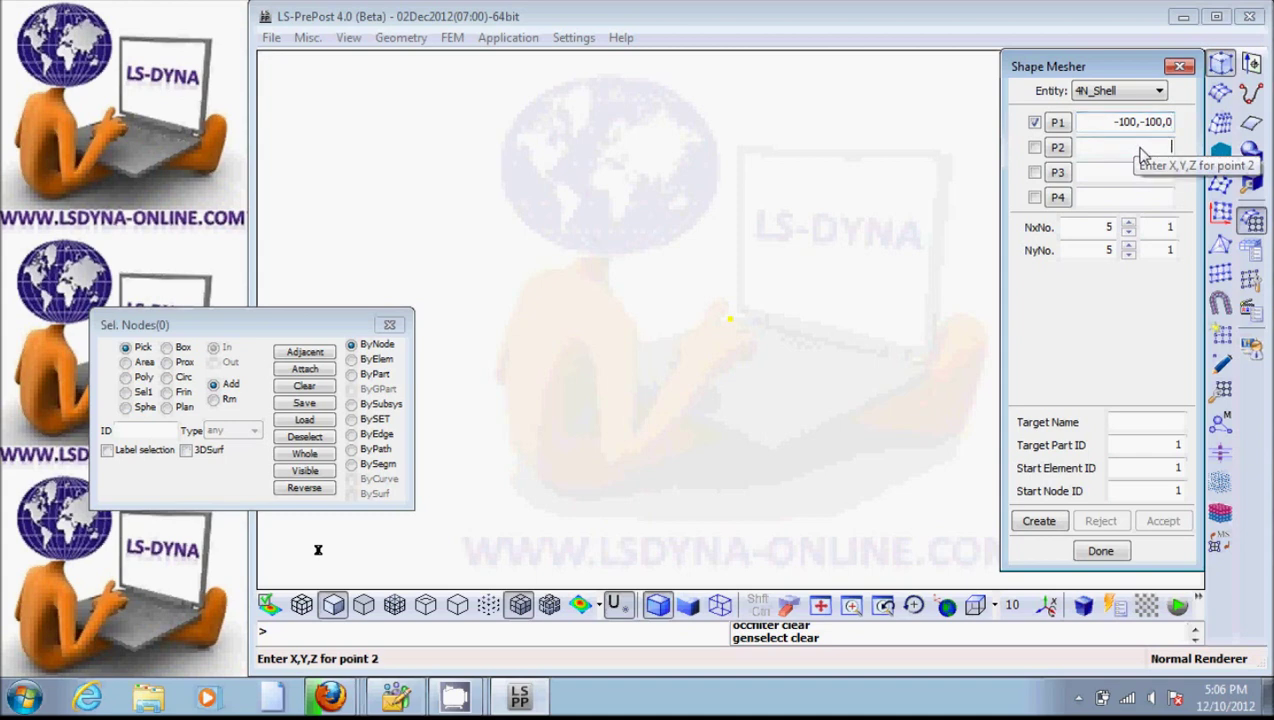
pyautogui.write('100,-100,0')
pyautogui.press('Return')
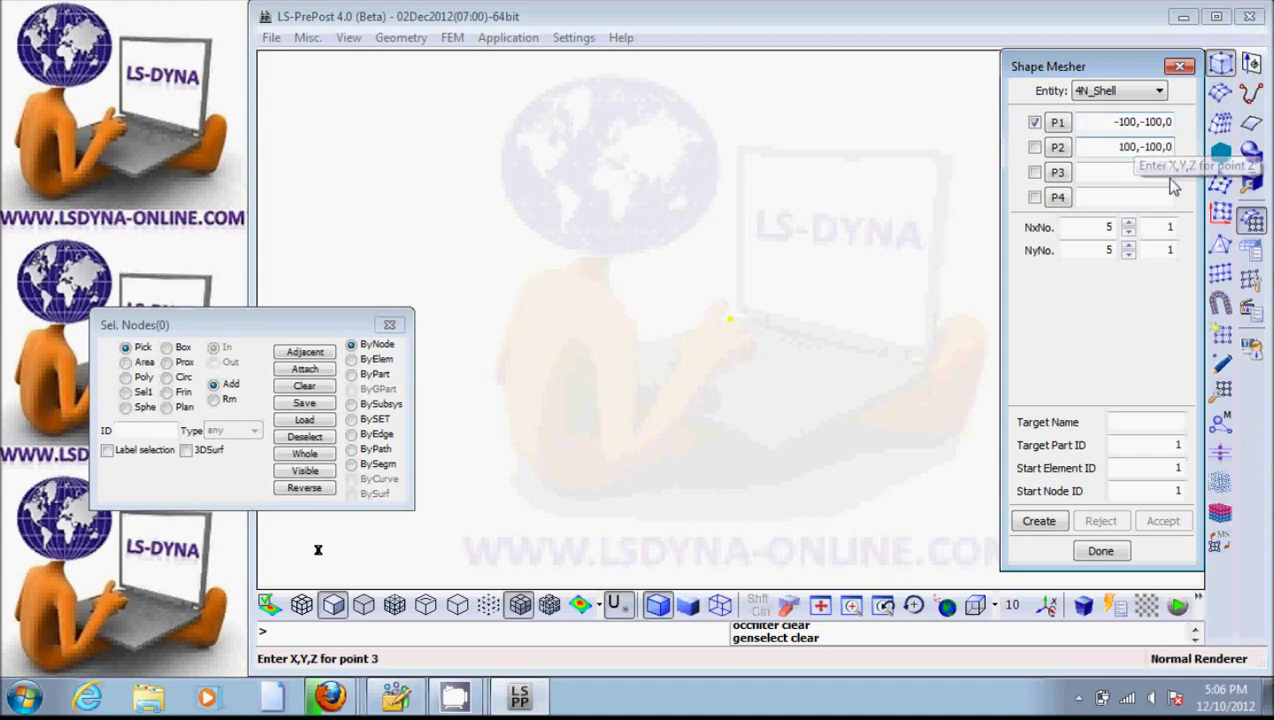
pyautogui.write('100,10')
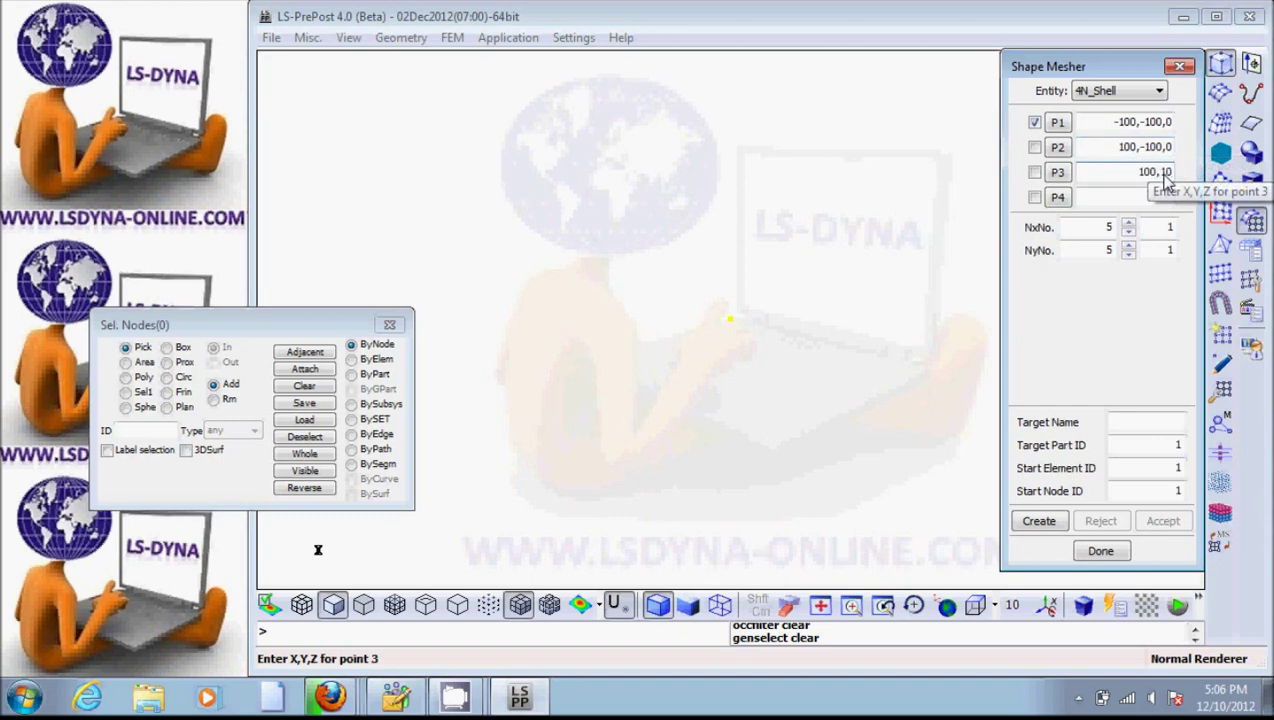
pyautogui.write('0,0')
pyautogui.press('Return')
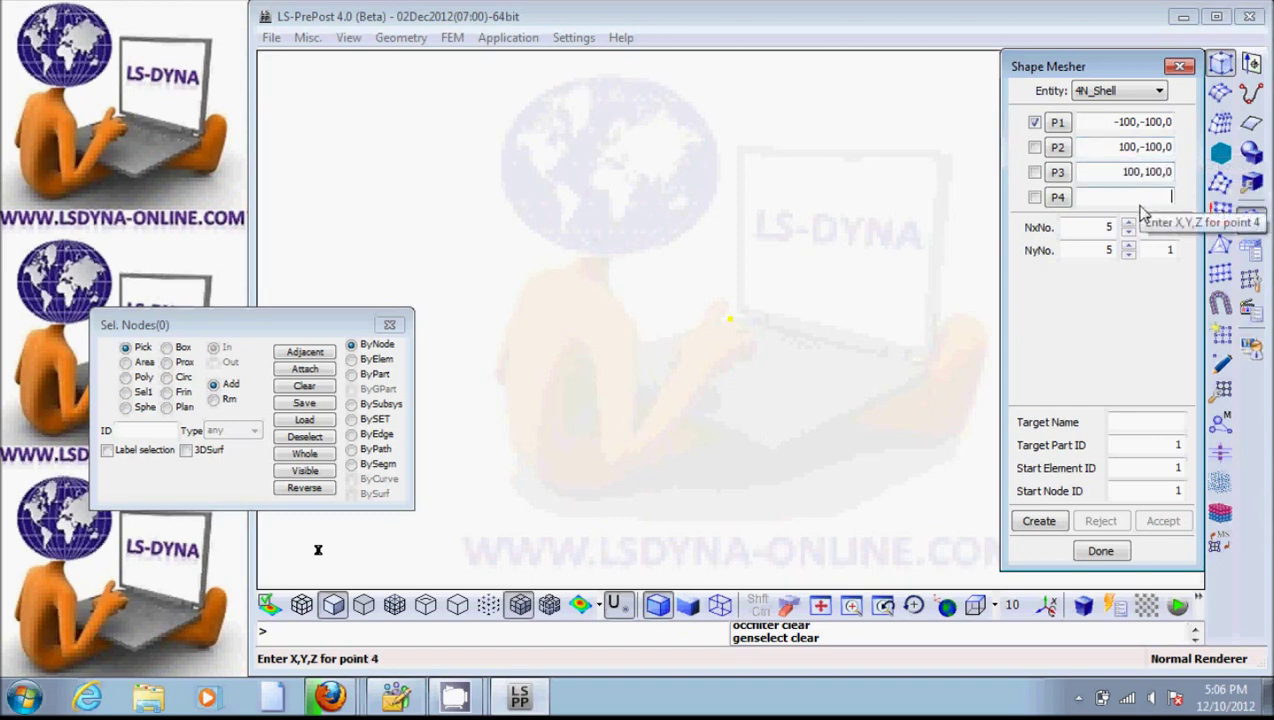
pyautogui.write('-100,100,0')
pyautogui.press('Return')
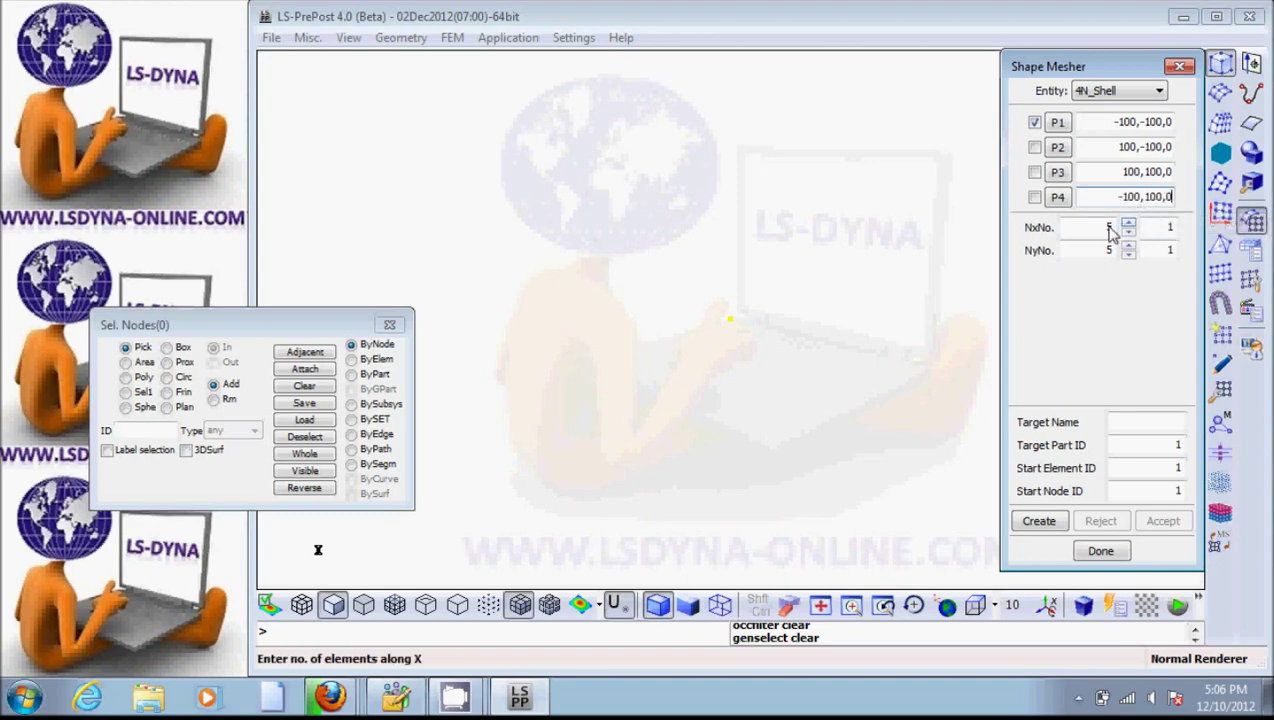
# Create and accept the shell mesh with 50 elements along both X and Y, naming the target part "plate"
pyautogui.doubleClick(1110, 228)
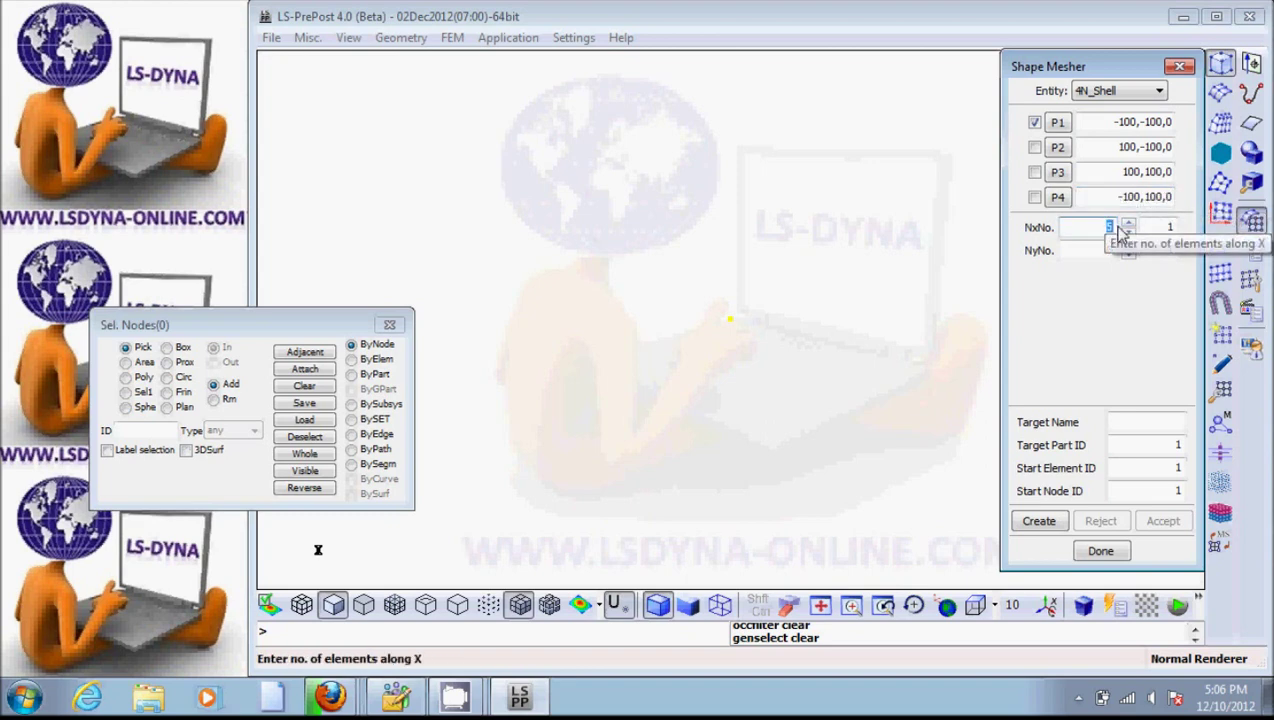
pyautogui.write('50')
pyautogui.press('Return')
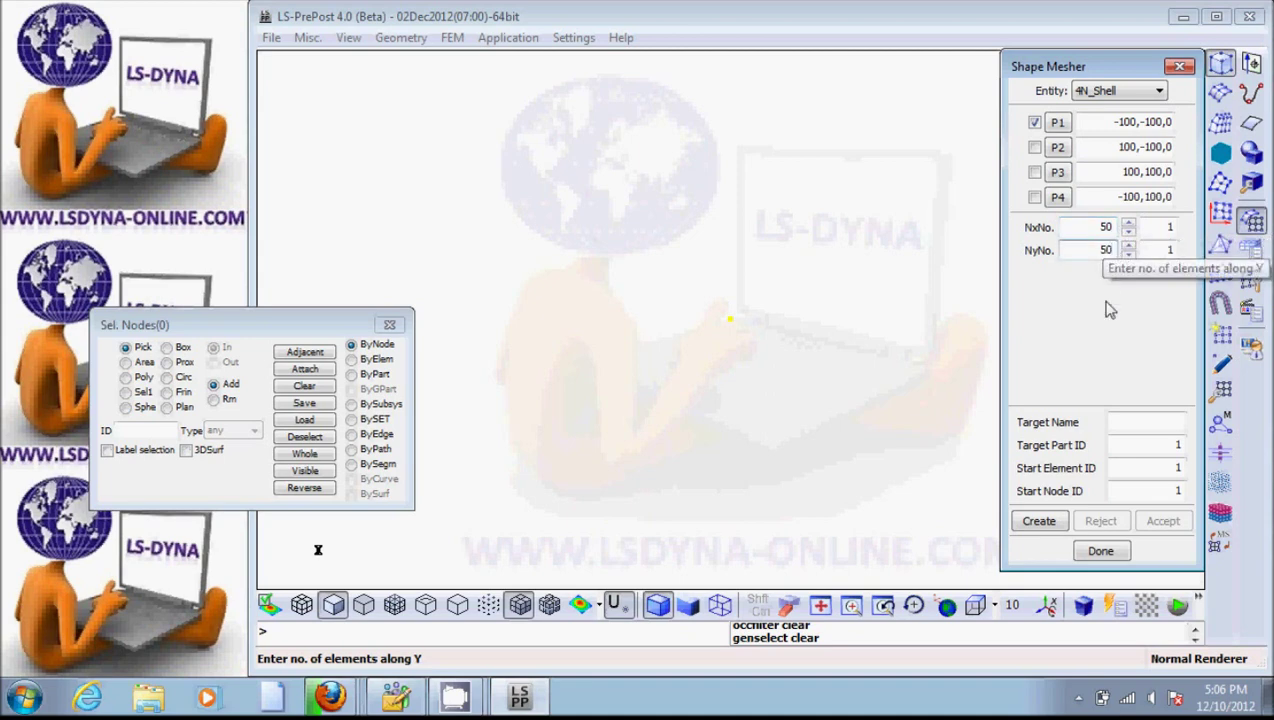
pyautogui.click(1125, 423)
pyautogui.write('pla')
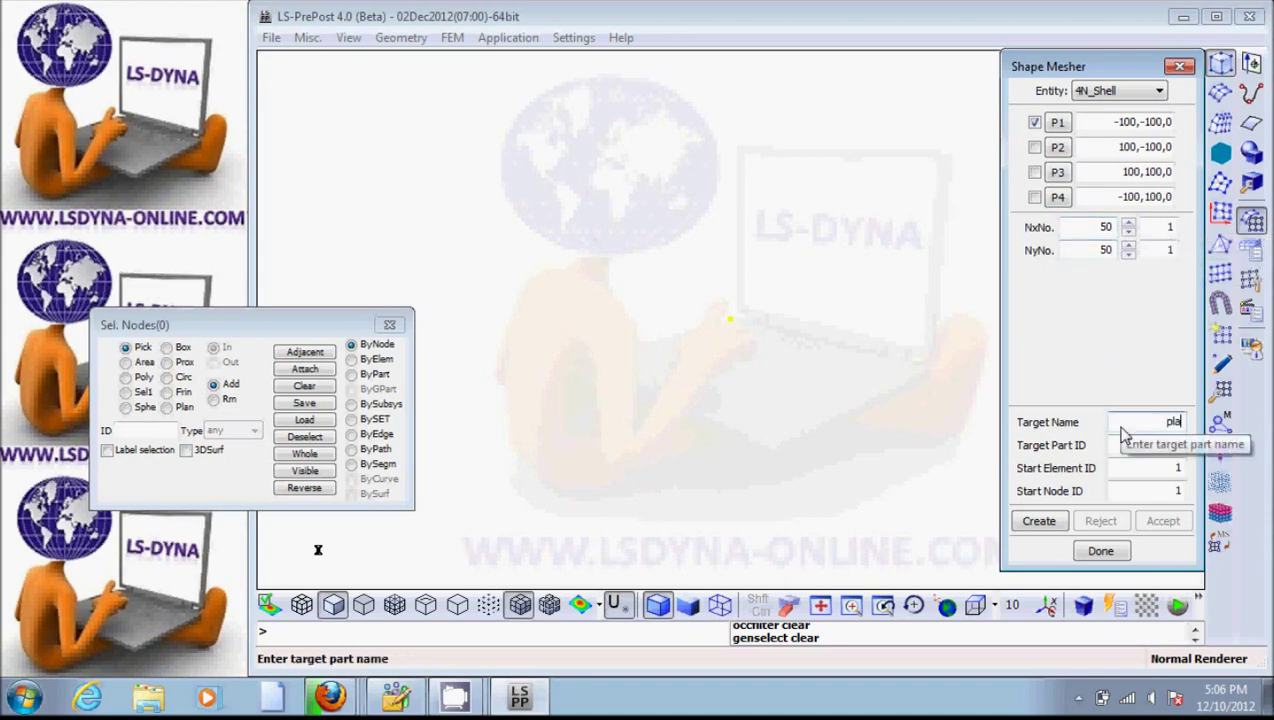
pyautogui.click(1039, 521)
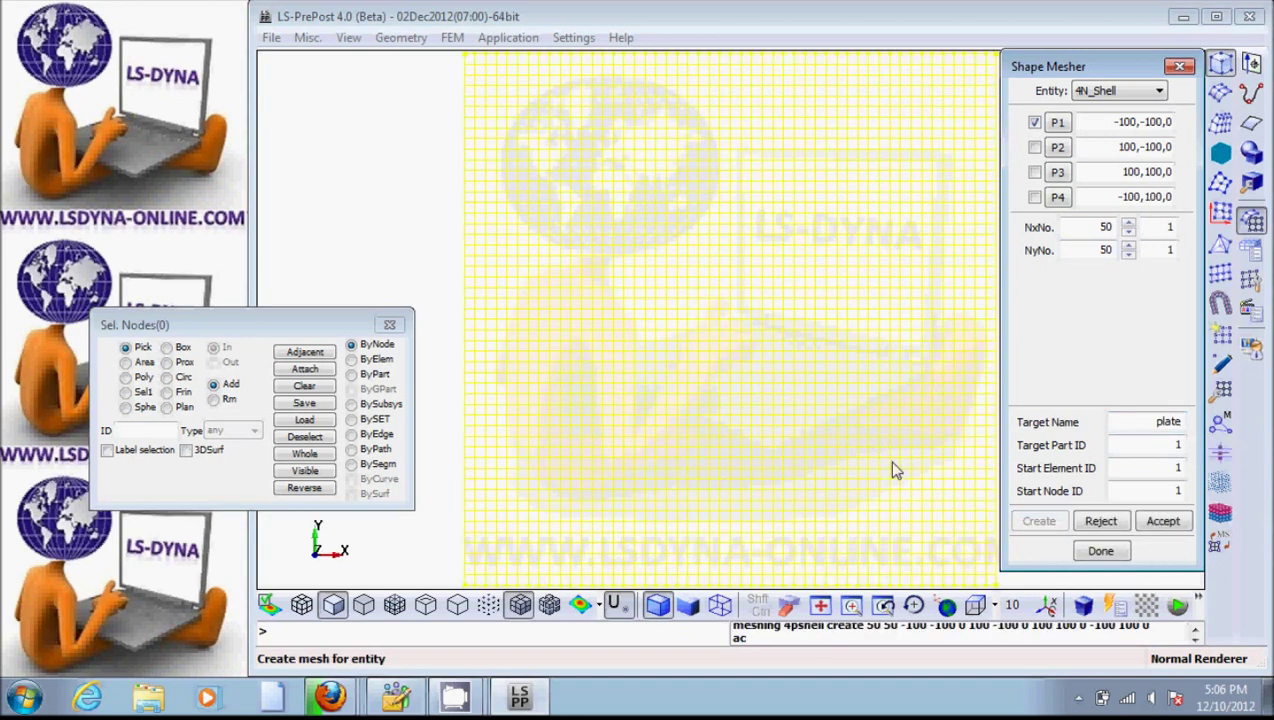
pyautogui.click(1161, 522)
# Set up a Sphere_Shell entity with radius 30, density 10 and the centre's Z coordinate at 32
pyautogui.keyDown('shift'); pyautogui.moveTo(755, 472); pyautogui.dragTo(744, 267); pyautogui.keyUp('shift')
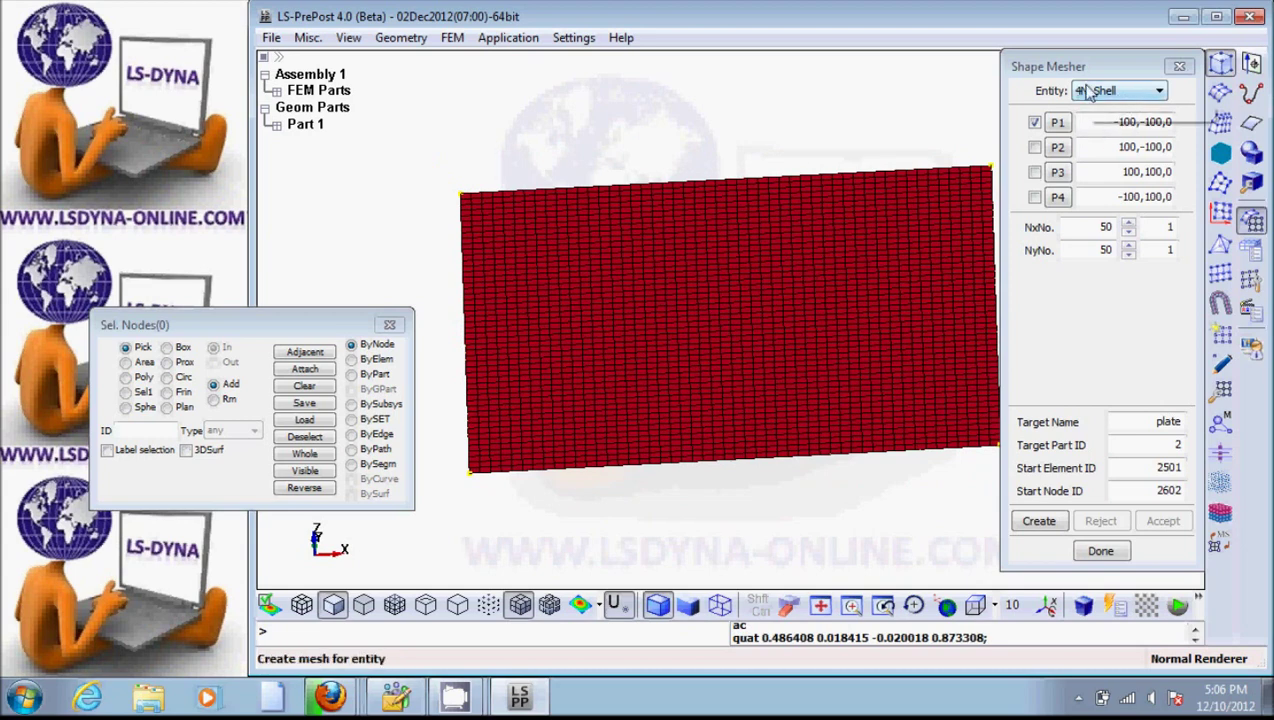
pyautogui.click(1128, 93)
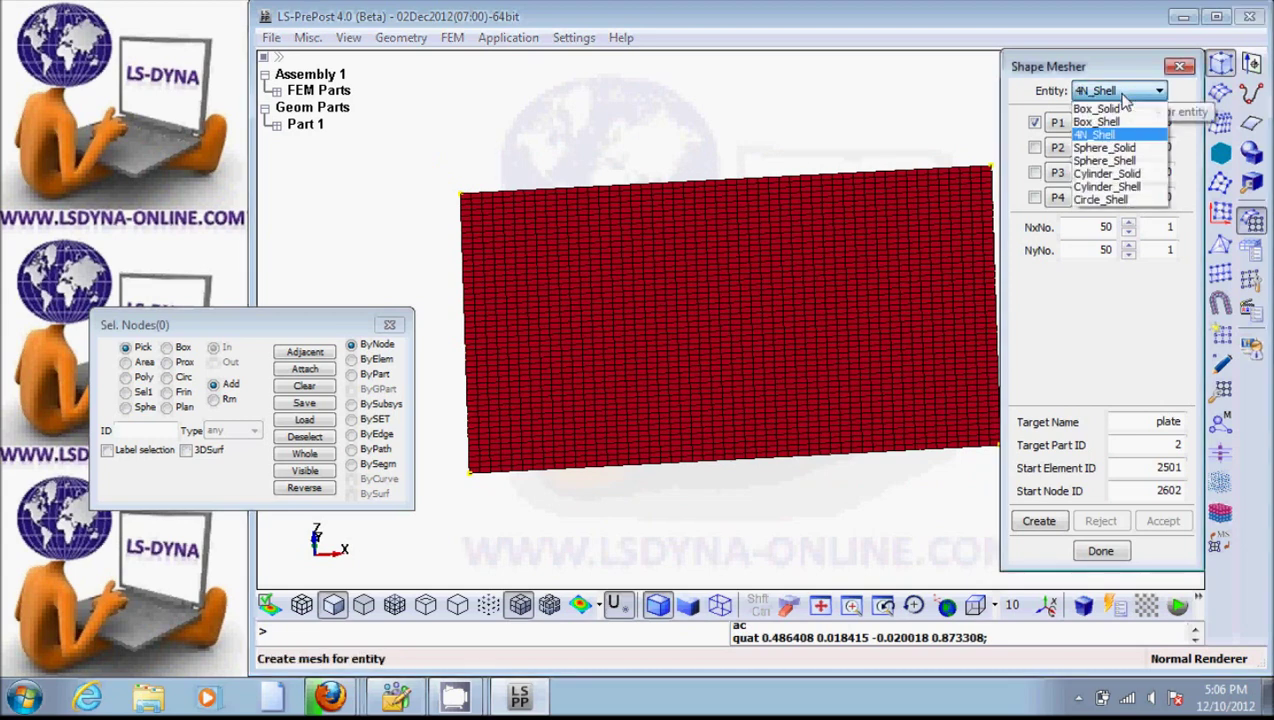
pyautogui.click(1110, 161)
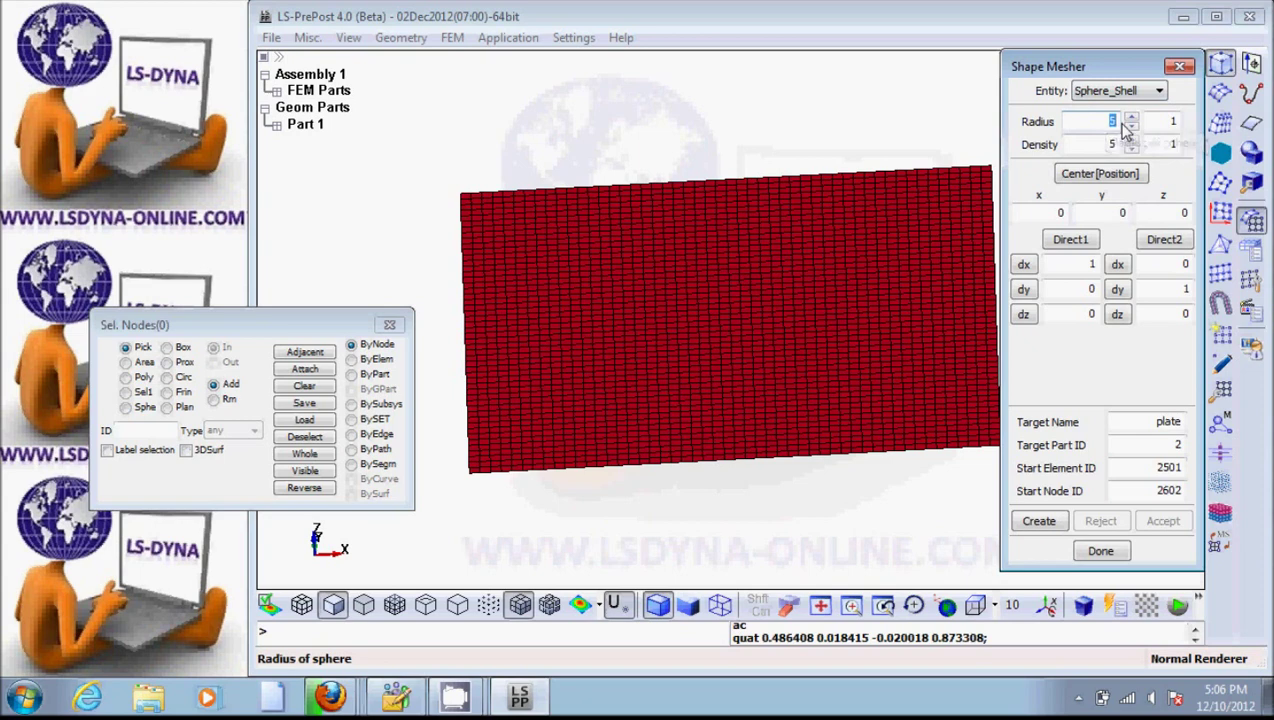
pyautogui.doubleClick(1121, 145)
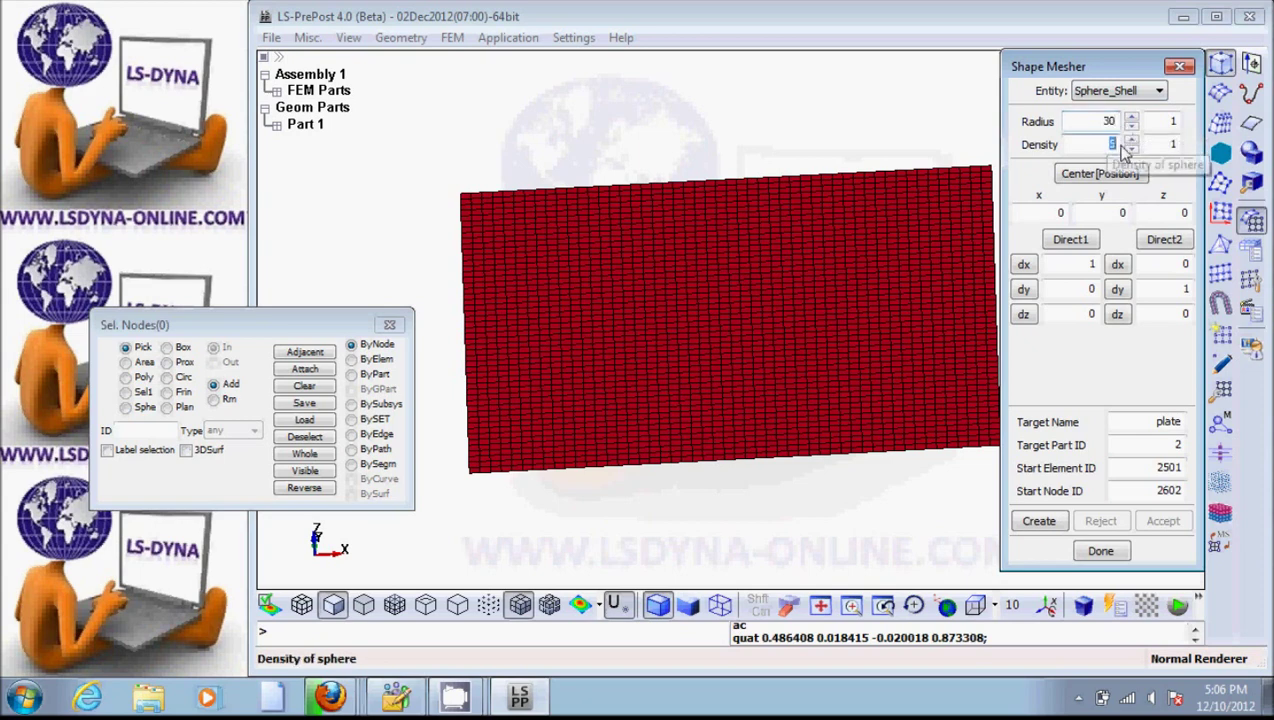
pyautogui.write('10')
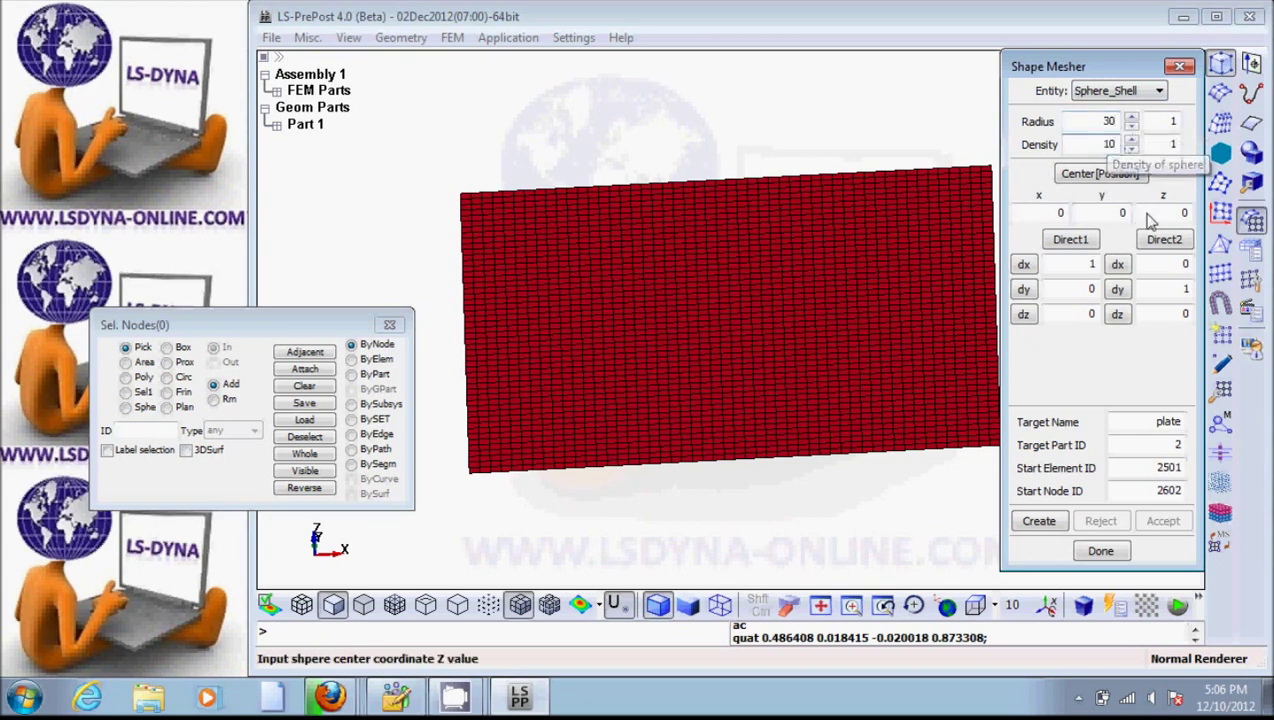
pyautogui.doubleClick(1185, 213)
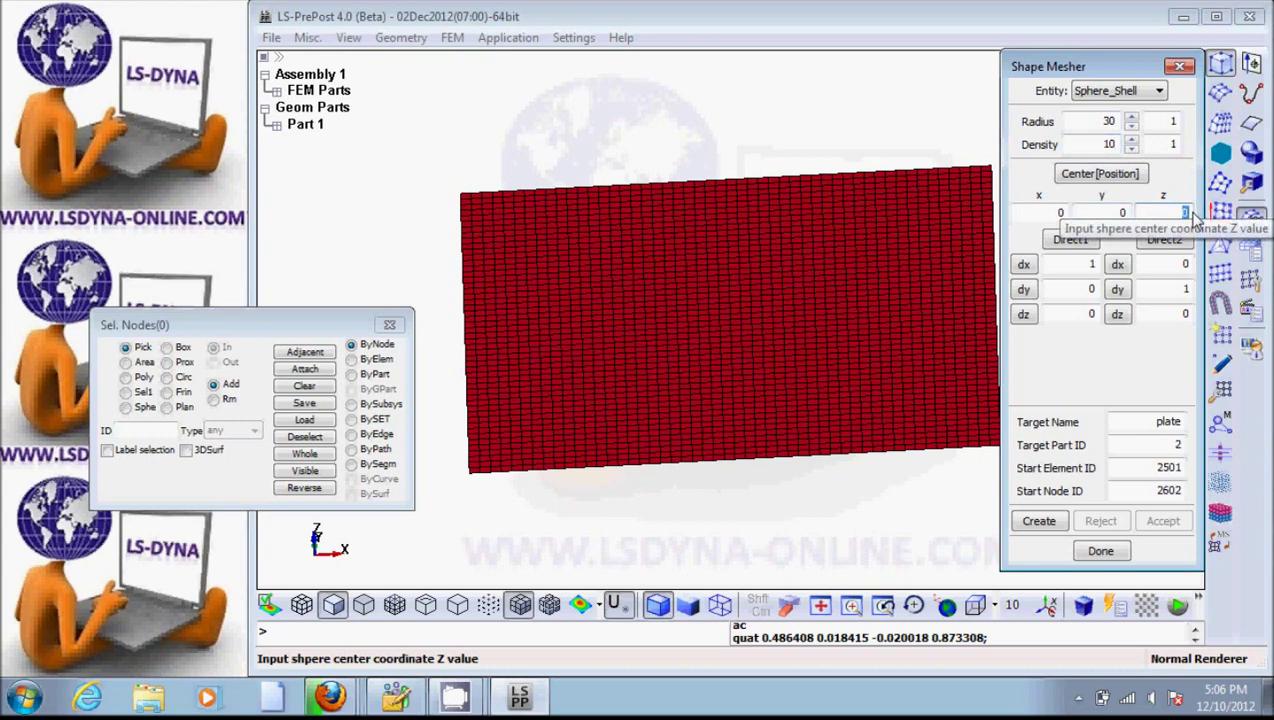
pyautogui.write('32')
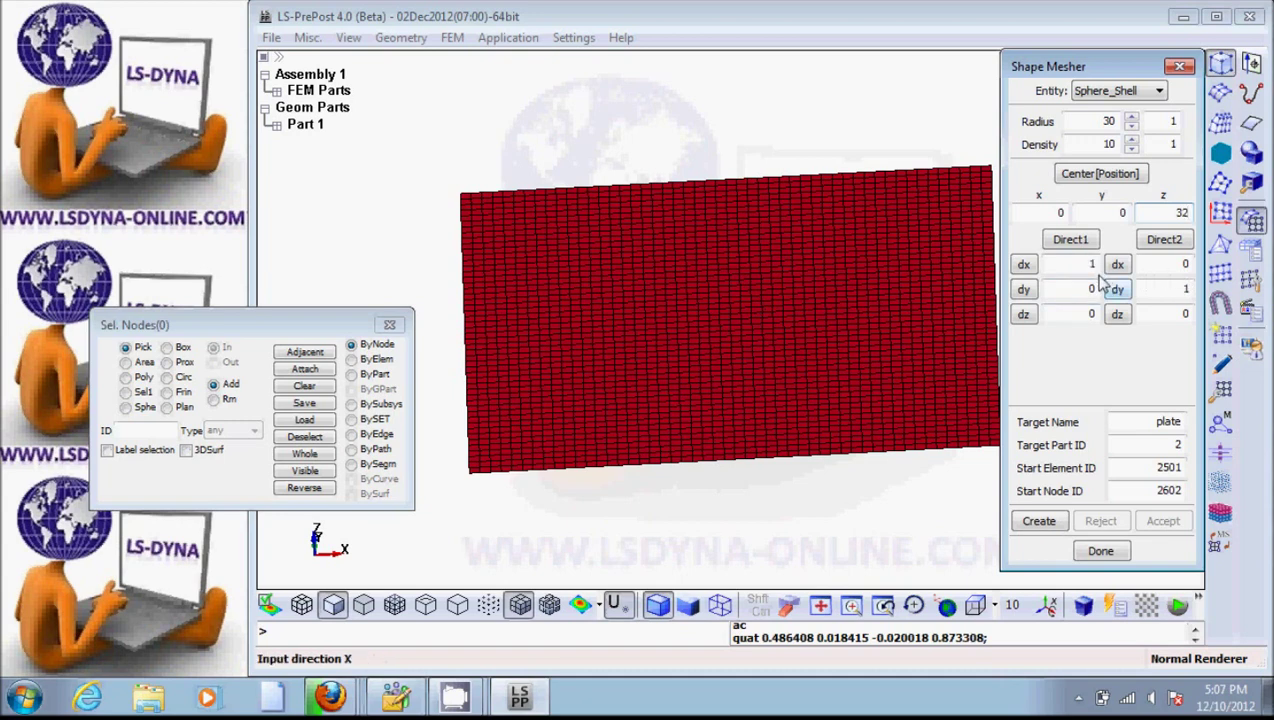
# Set the sphere's second direction vector to dy 0 and dz 1
pyautogui.doubleClick(1183, 289)
pyautogui.write('0')
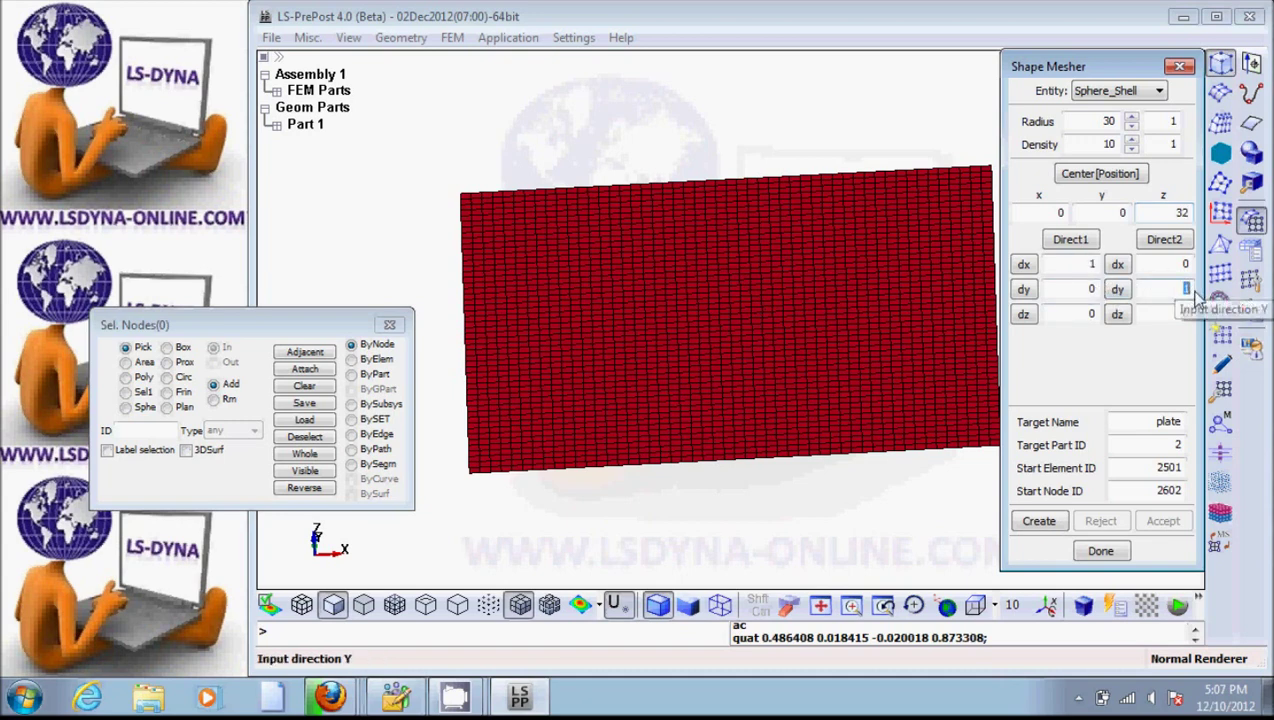
pyautogui.doubleClick(1185, 314)
pyautogui.write('1')
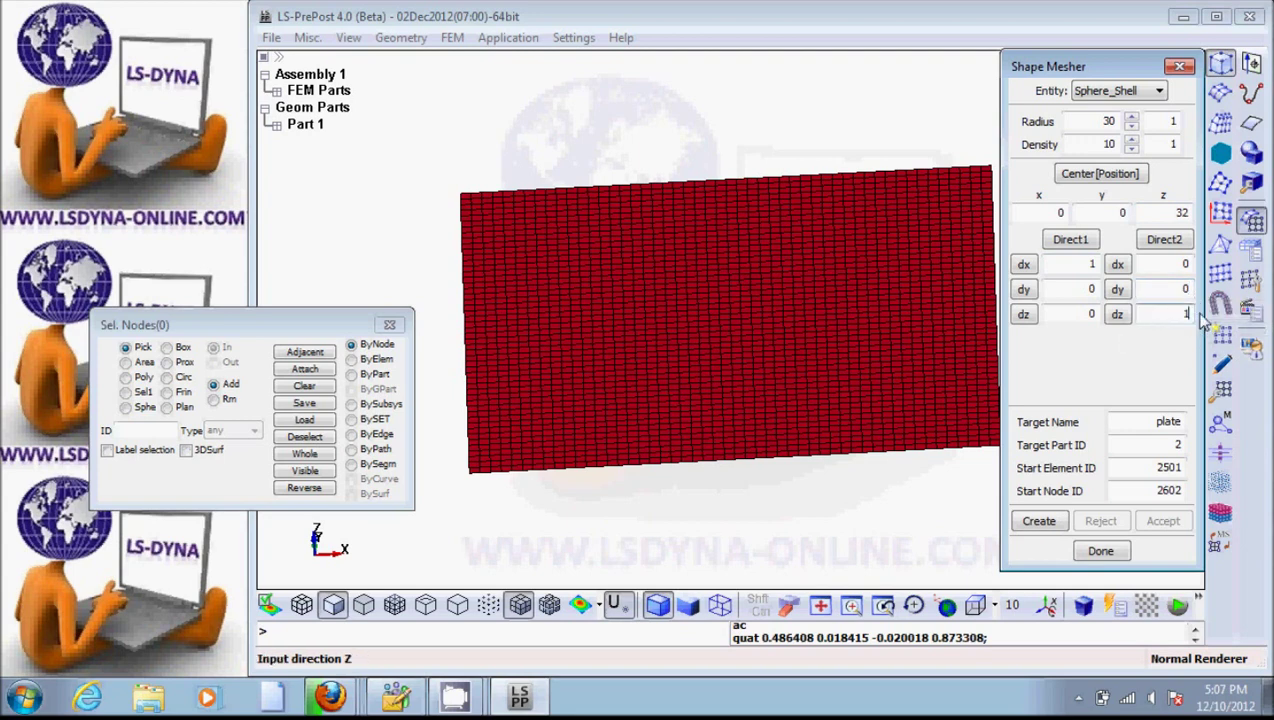
# Name the sphere's target part "ball", create and accept its mesh, and finish with the Shape Mesher
pyautogui.doubleClick(1168, 422)
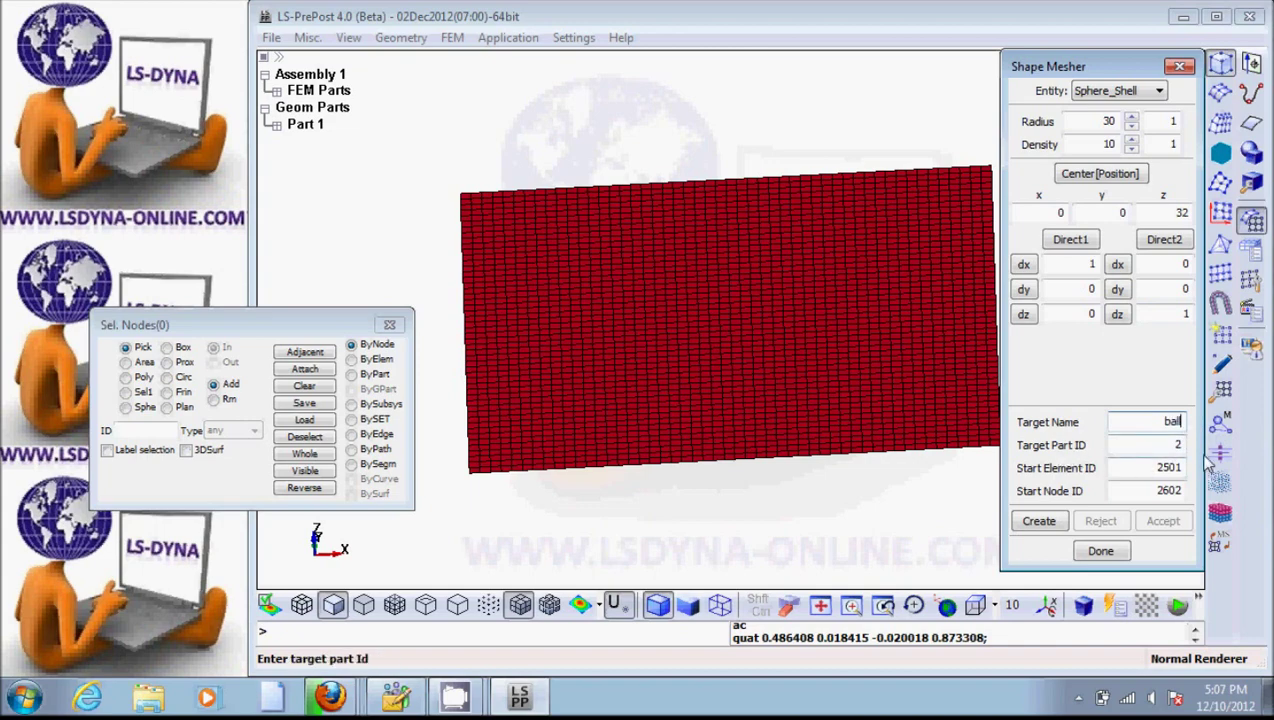
pyautogui.click(1039, 521)
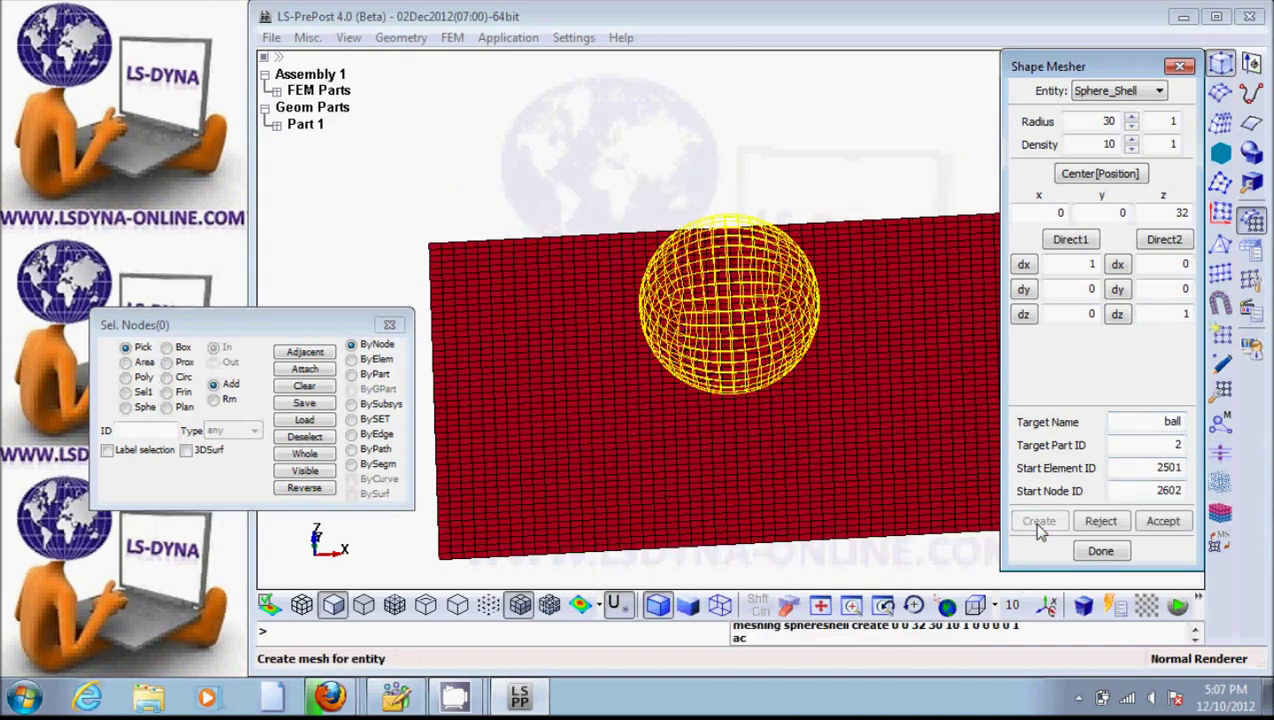
pyautogui.click(1163, 521)
pyautogui.moveTo(708, 412); pyautogui.dragTo(985, 467)
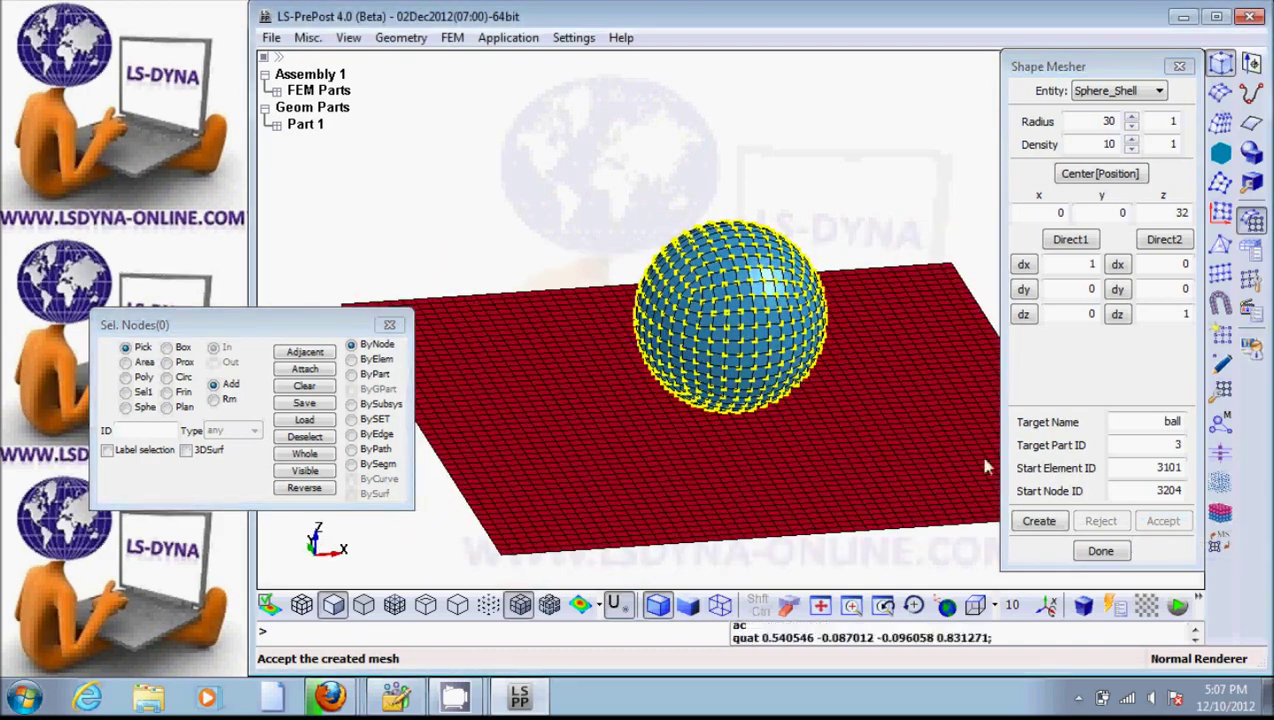
pyautogui.click(1100, 551)
# Show the model in the top view with the whole plate and ball visible
pyautogui.moveTo(648, 364); pyautogui.dragTo(660, 332)
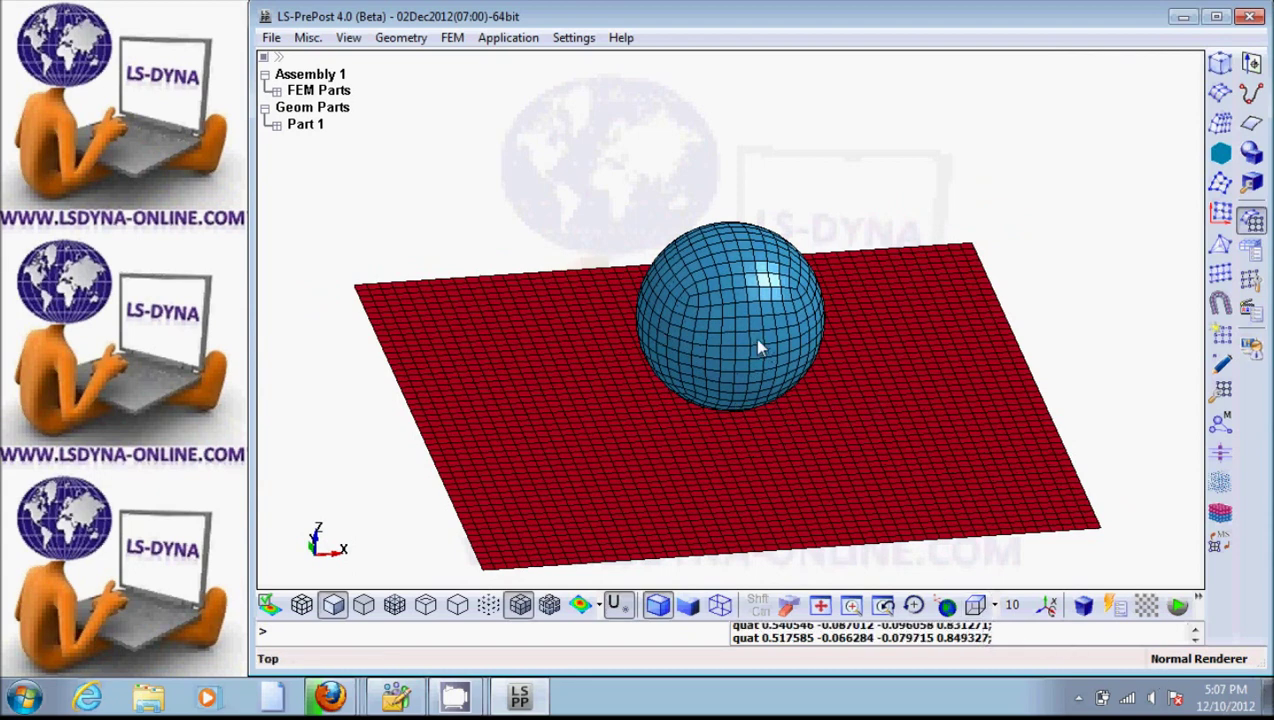
pyautogui.click(978, 607)
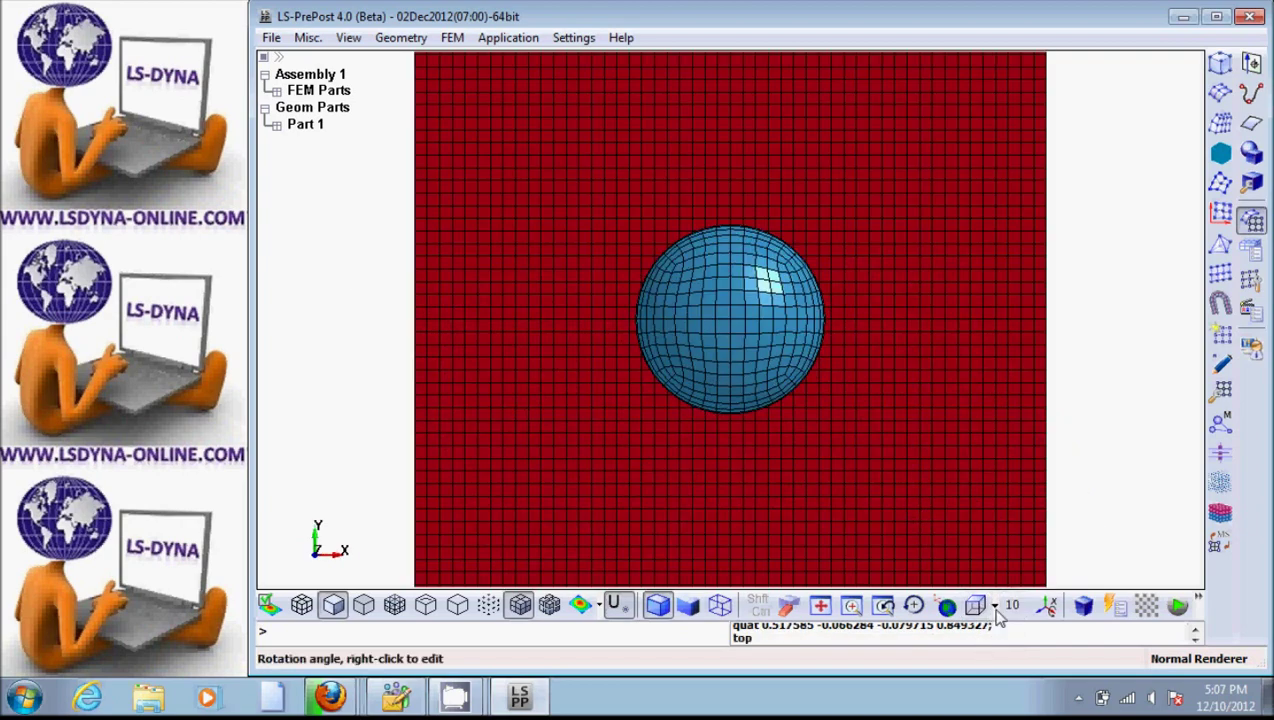
pyautogui.click(994, 605)
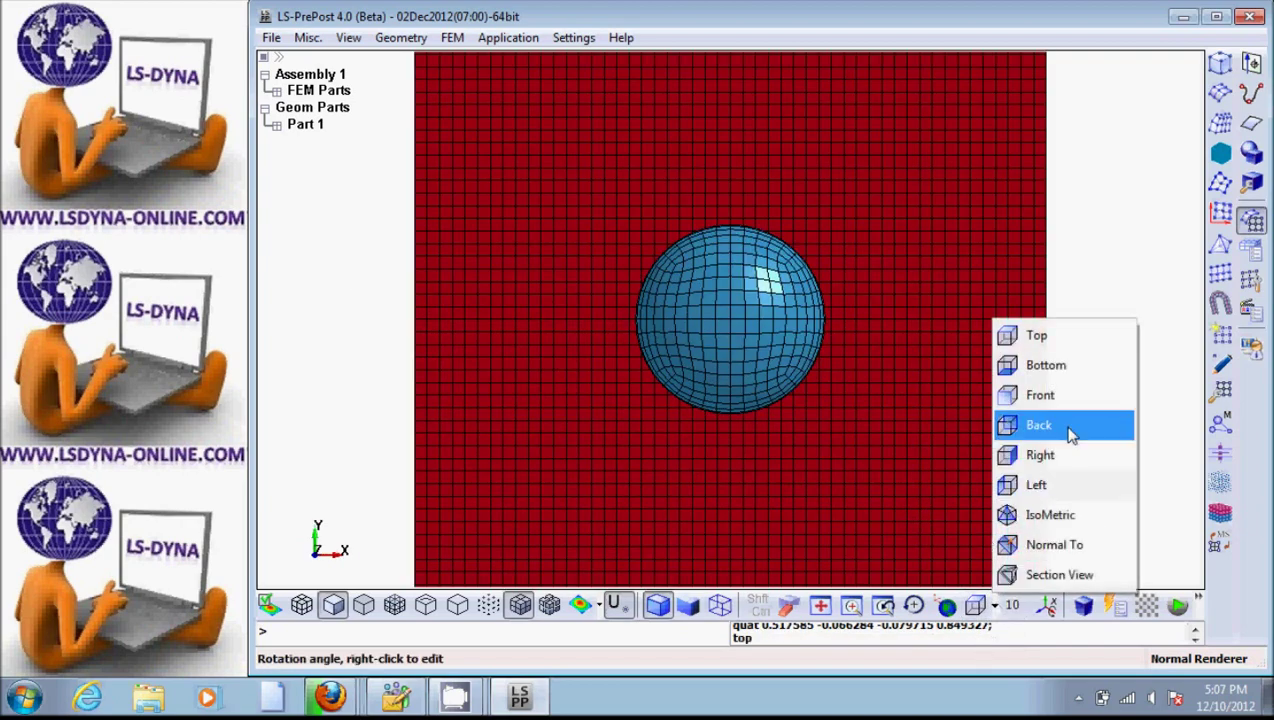
pyautogui.click(1100, 243)
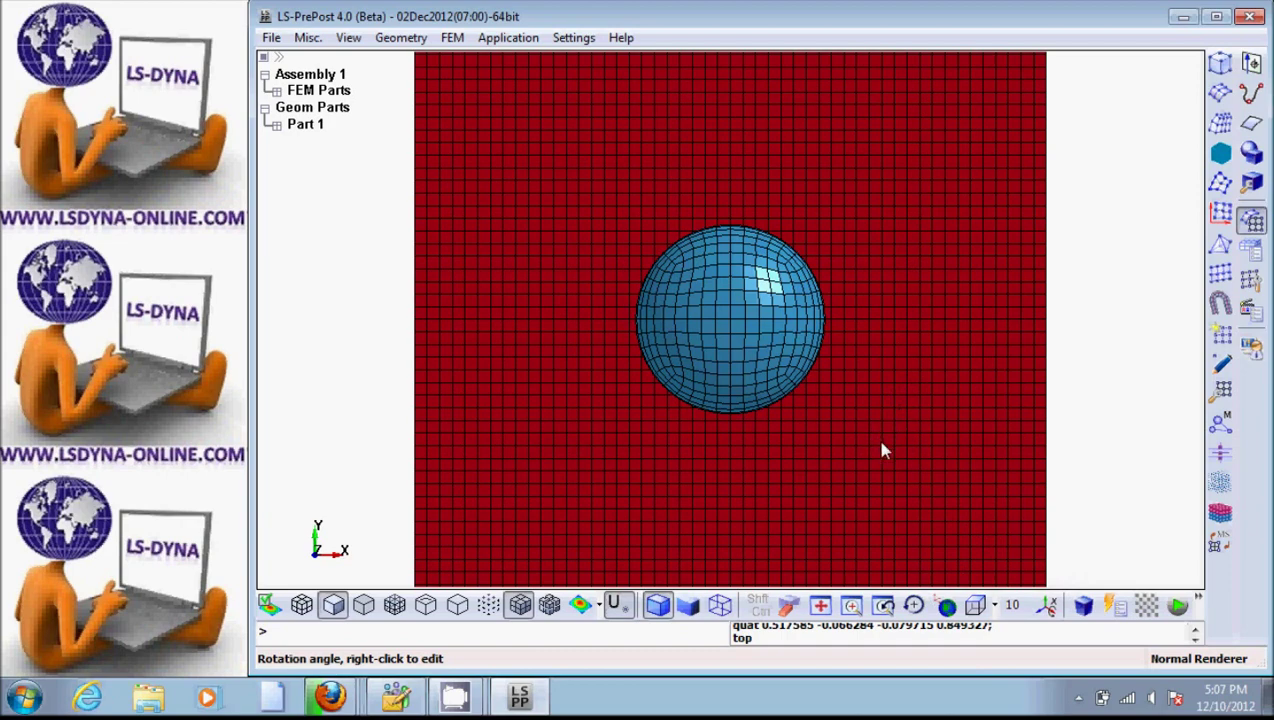
pyautogui.scroll(-5, 882, 446)
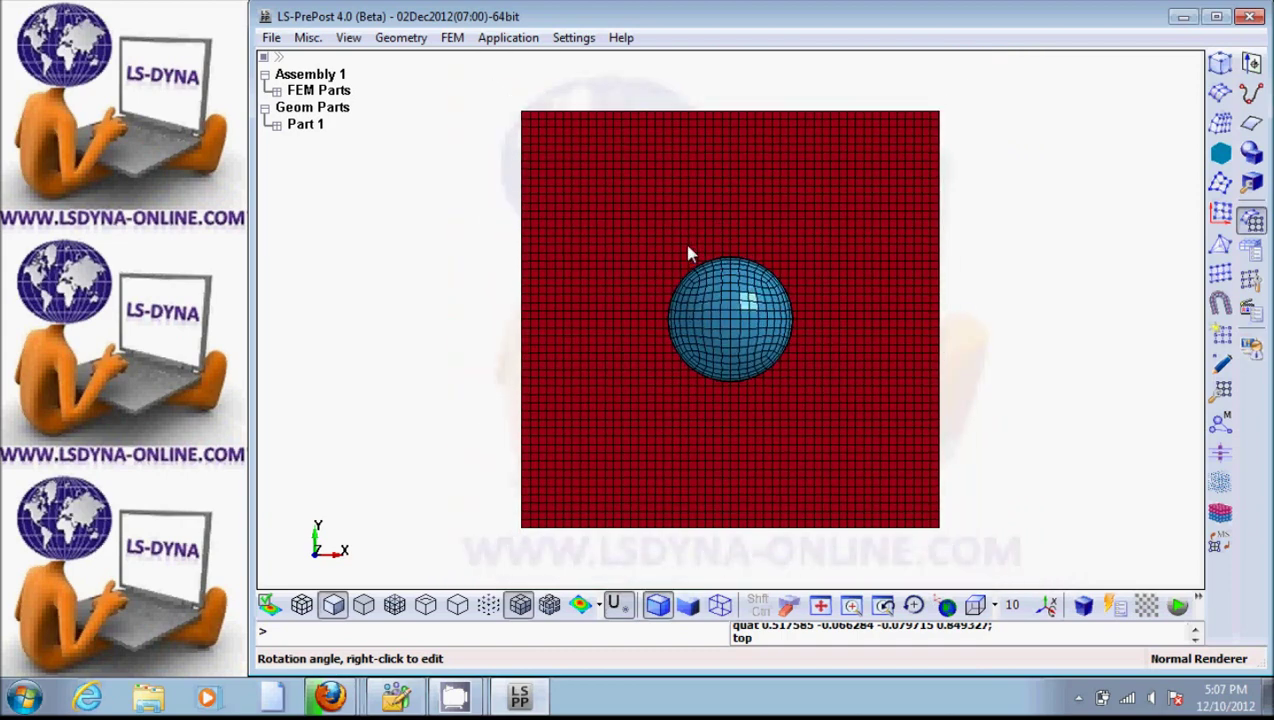
pyautogui.moveTo(826, 398)
pyautogui.keyDown('shift'); pyautogui.mouseDown(button='right')
pyautogui.moveTo(740, 321)
pyautogui.moveTo(840, 393)
pyautogui.mouseUp(button='right'); pyautogui.keyUp('shift')
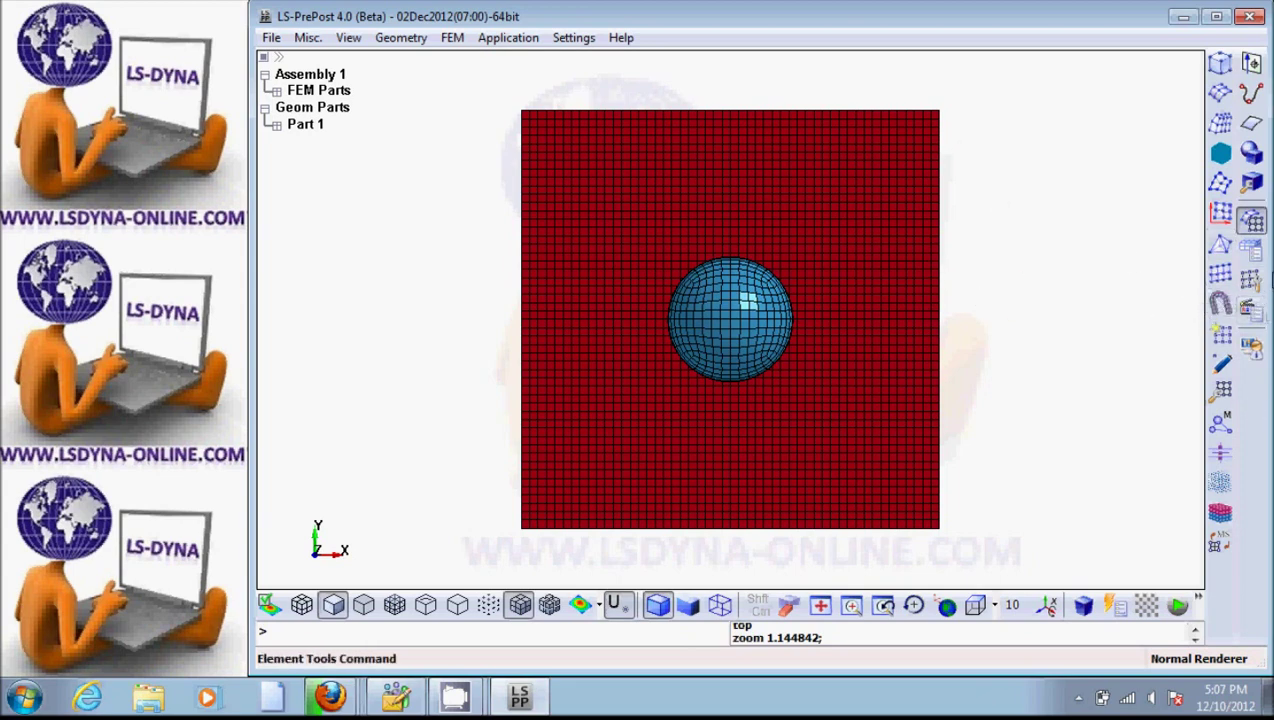
# Start creating a node-set SPC boundary with X, Y and Z translations fixed and all three rotations left free
pyautogui.click(1252, 252)
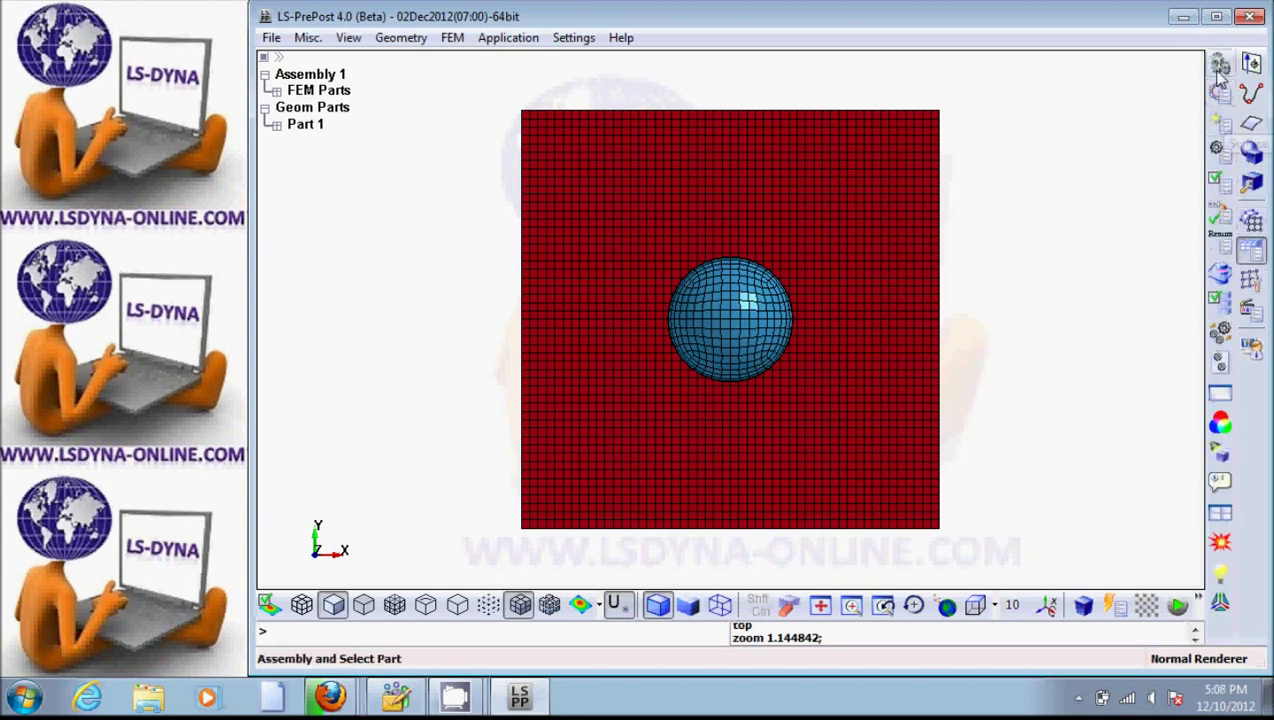
pyautogui.click(1220, 122)
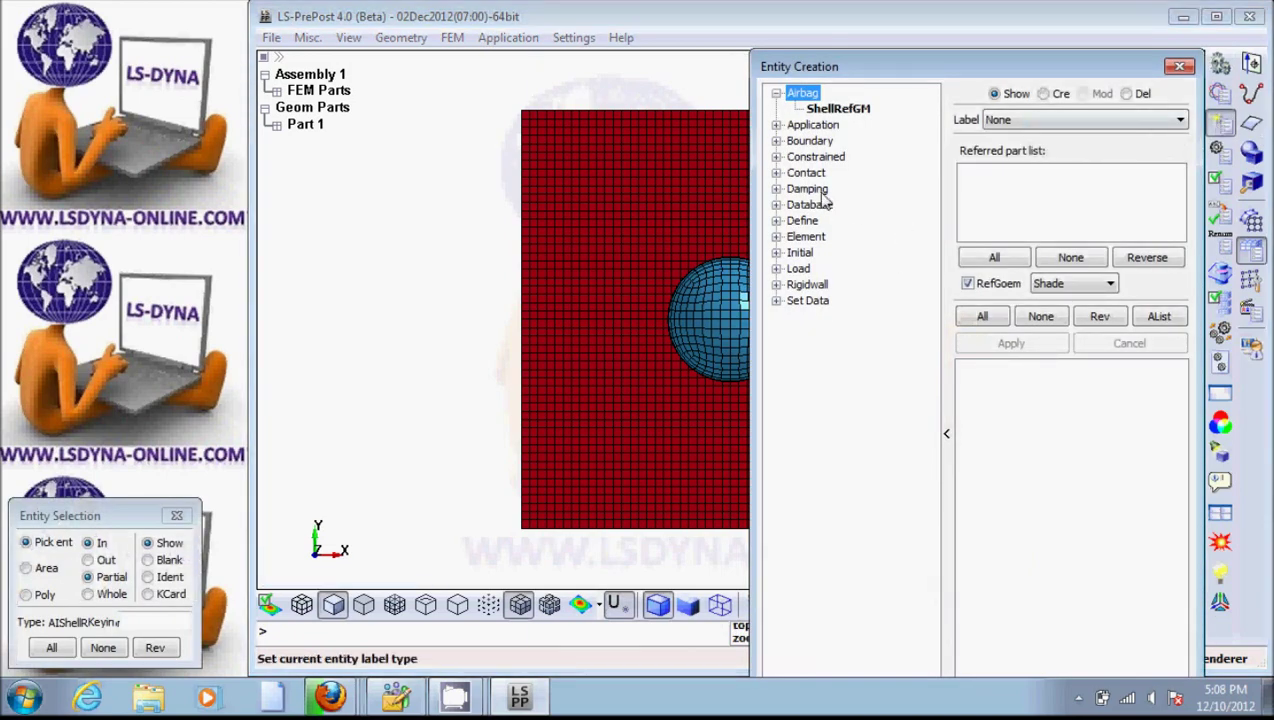
pyautogui.click(777, 142)
pyautogui.click(815, 157)
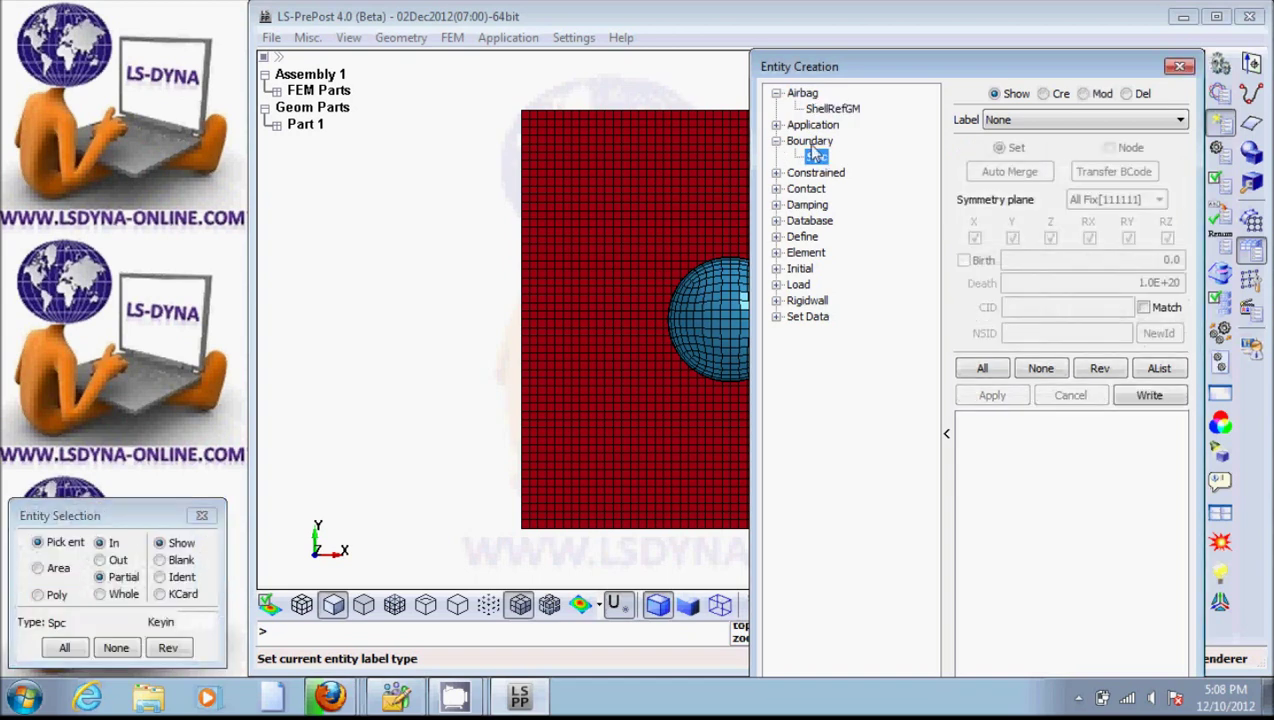
pyautogui.click(1044, 94)
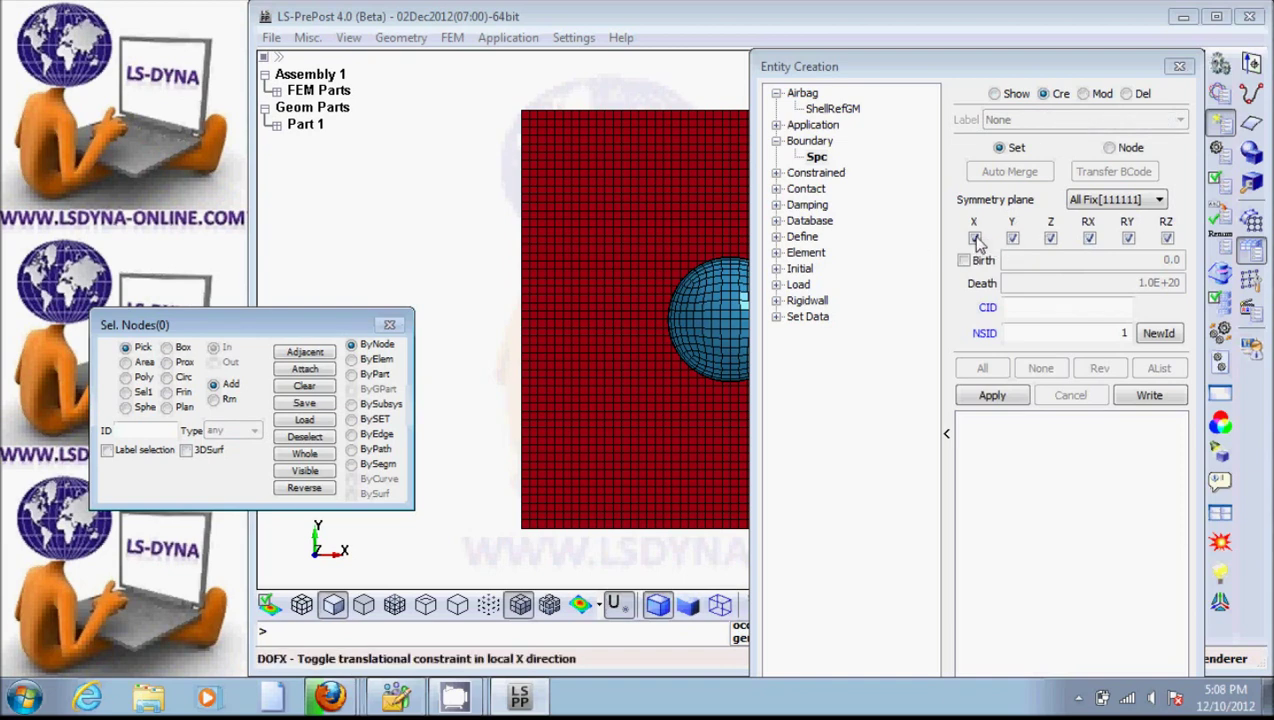
pyautogui.click(1089, 238)
pyautogui.click(1128, 238)
pyautogui.click(1167, 238)
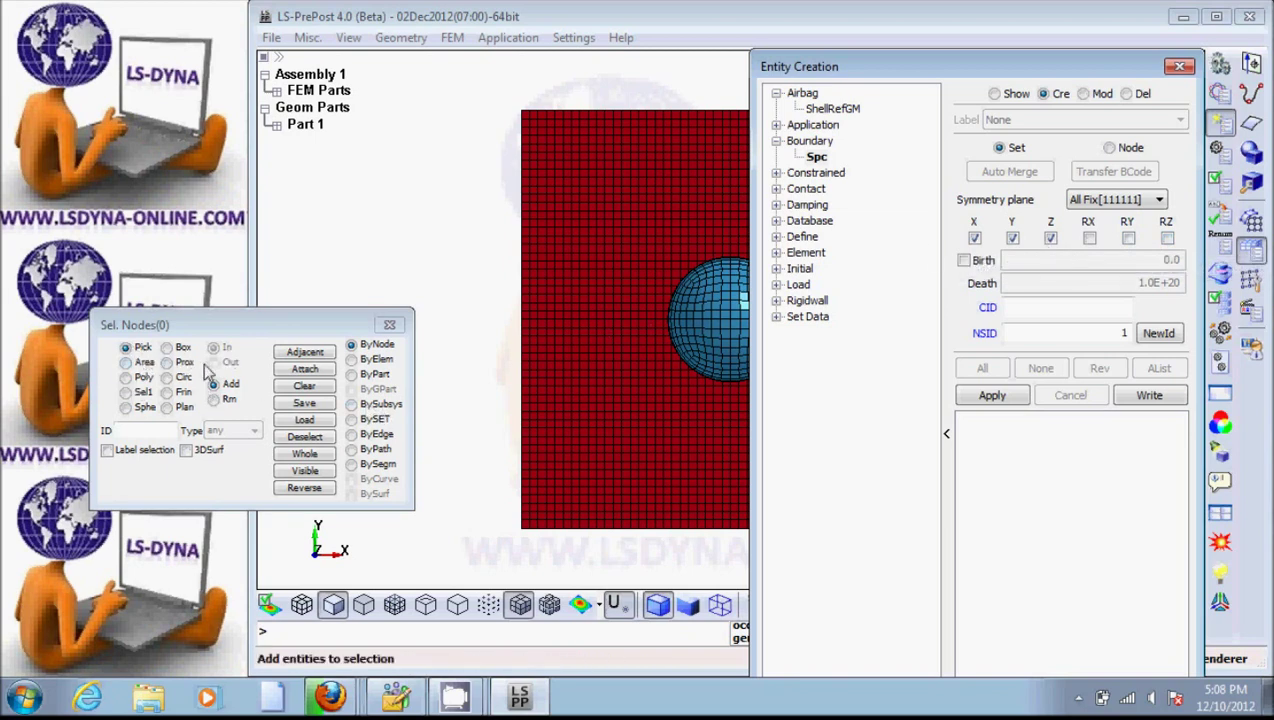
# Area-select the nodes along all four edges of the plate and apply the SPC constraint to them
pyautogui.click(144, 365)
pyautogui.moveTo(1108, 69); pyautogui.dragTo(845, 585)
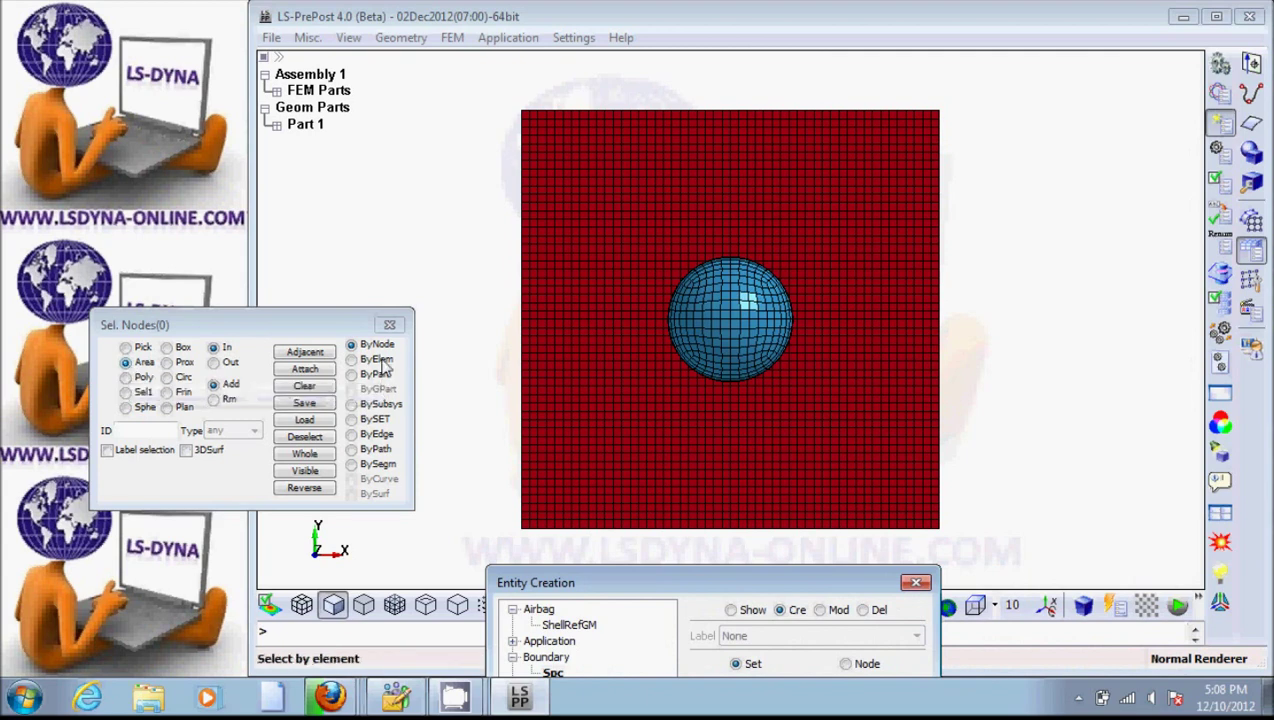
pyautogui.click(483, 87)
pyautogui.moveTo(483, 87); pyautogui.dragTo(530, 545)
pyautogui.moveTo(984, 564); pyautogui.dragTo(487, 537)
pyautogui.moveTo(1030, 545); pyautogui.dragTo(936, 95)
pyautogui.moveTo(486, 72); pyautogui.dragTo(968, 126)
pyautogui.moveTo(808, 588); pyautogui.dragTo(1100, 77)
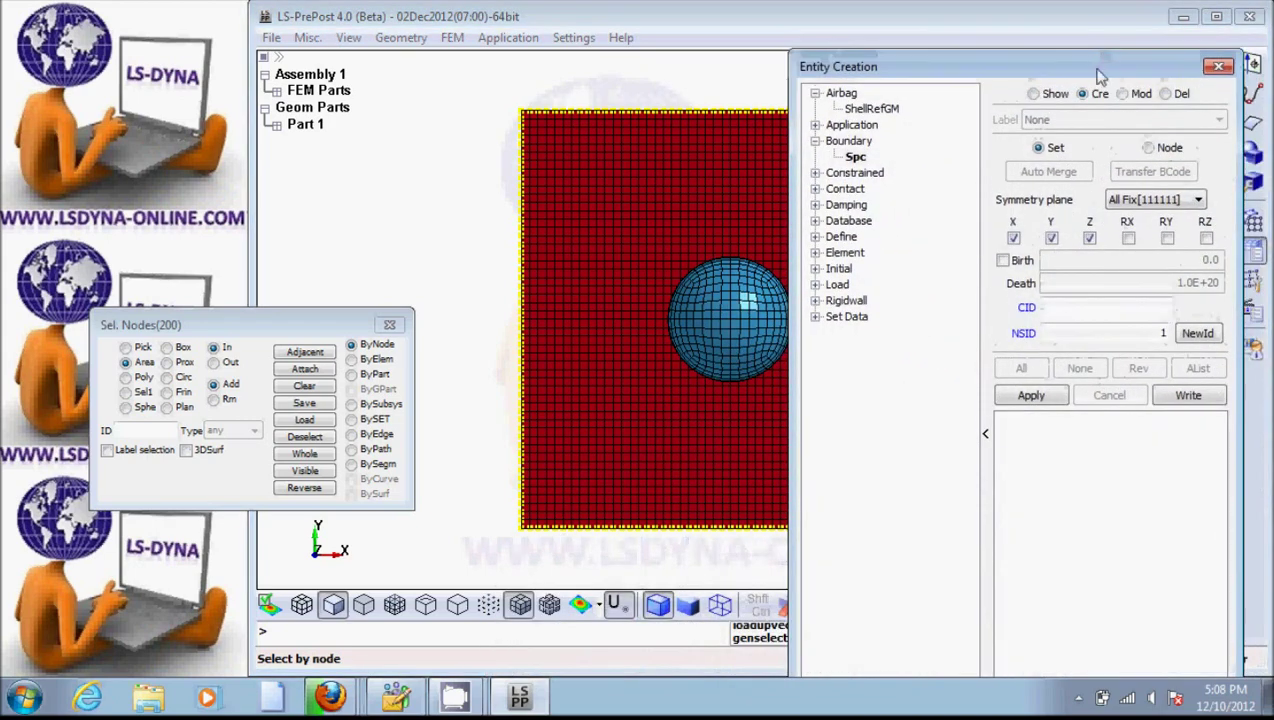
pyautogui.click(1034, 396)
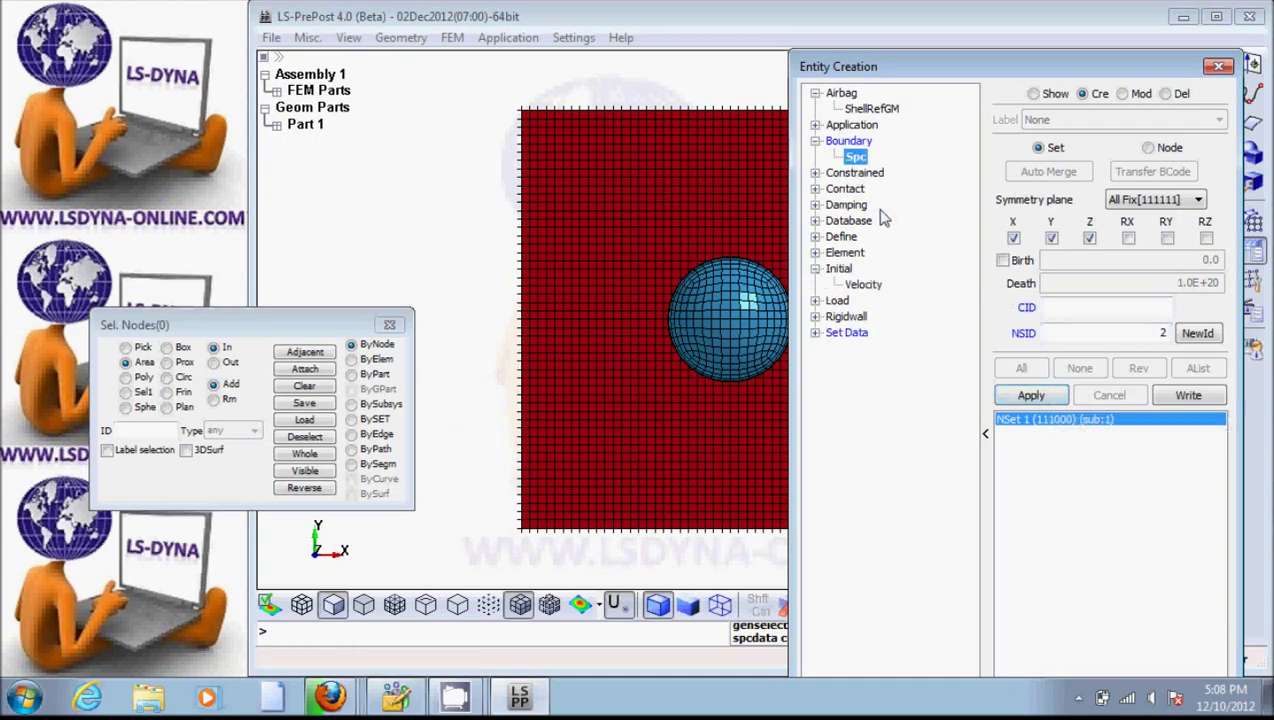
# Apply a global initial velocity with Vz -10000 to all nodes of the ball part and close entity creation
pyautogui.click(864, 285)
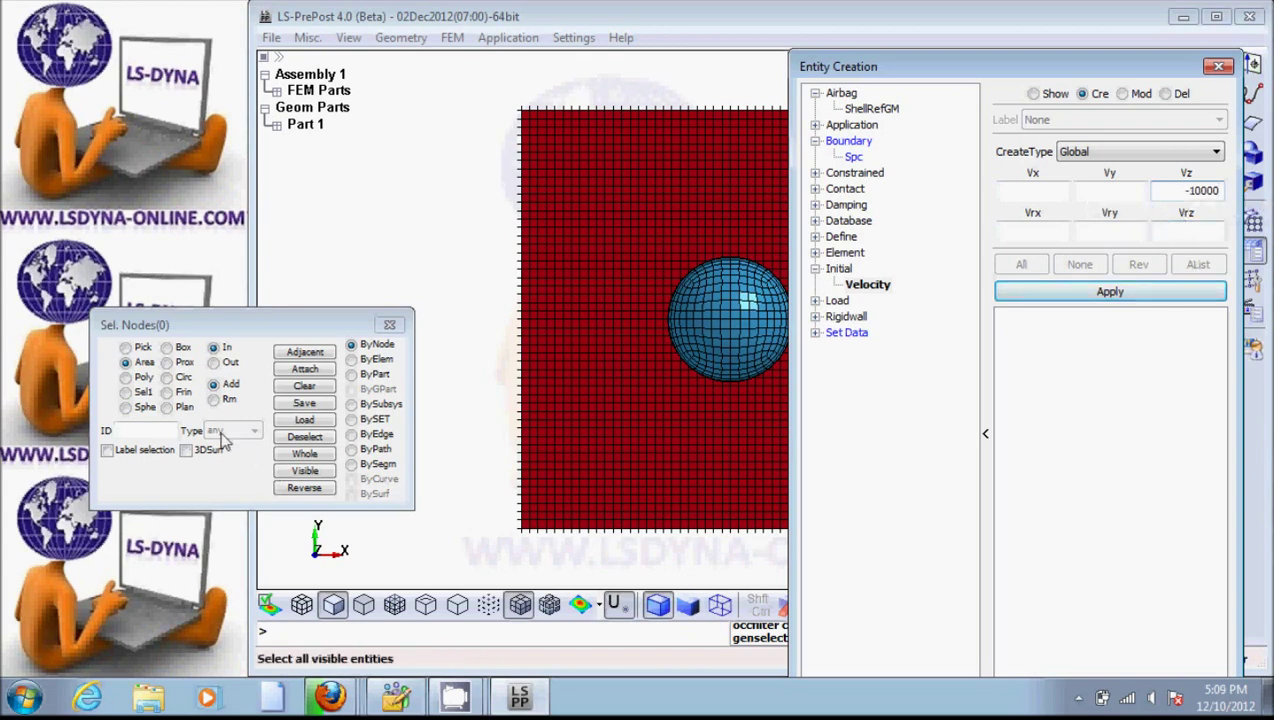
pyautogui.click(125, 348)
pyautogui.click(125, 348)
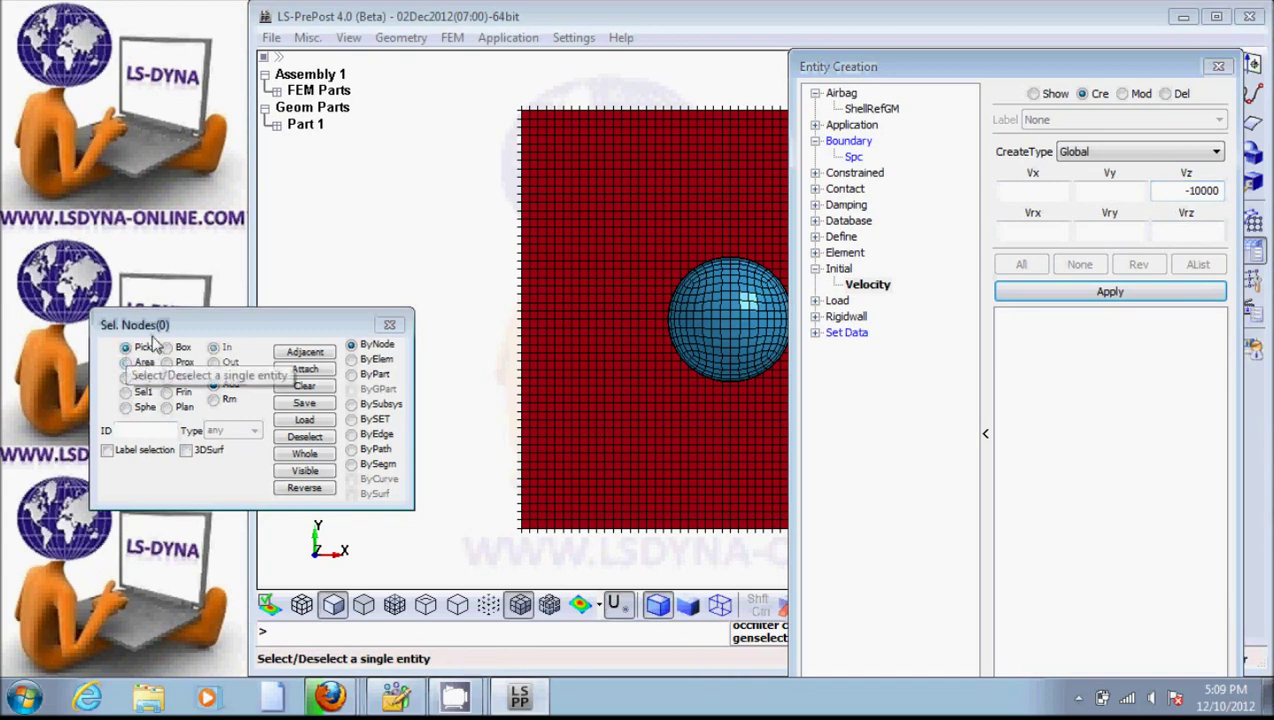
pyautogui.click(351, 375)
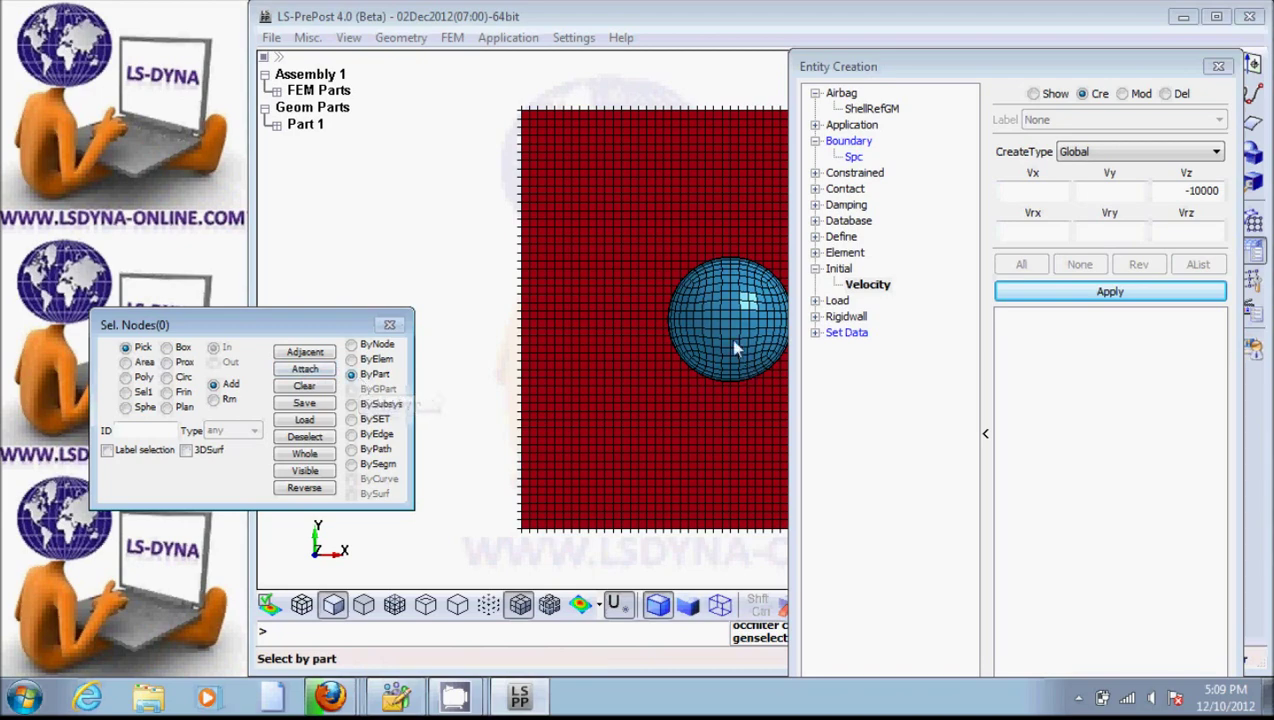
pyautogui.click(714, 304)
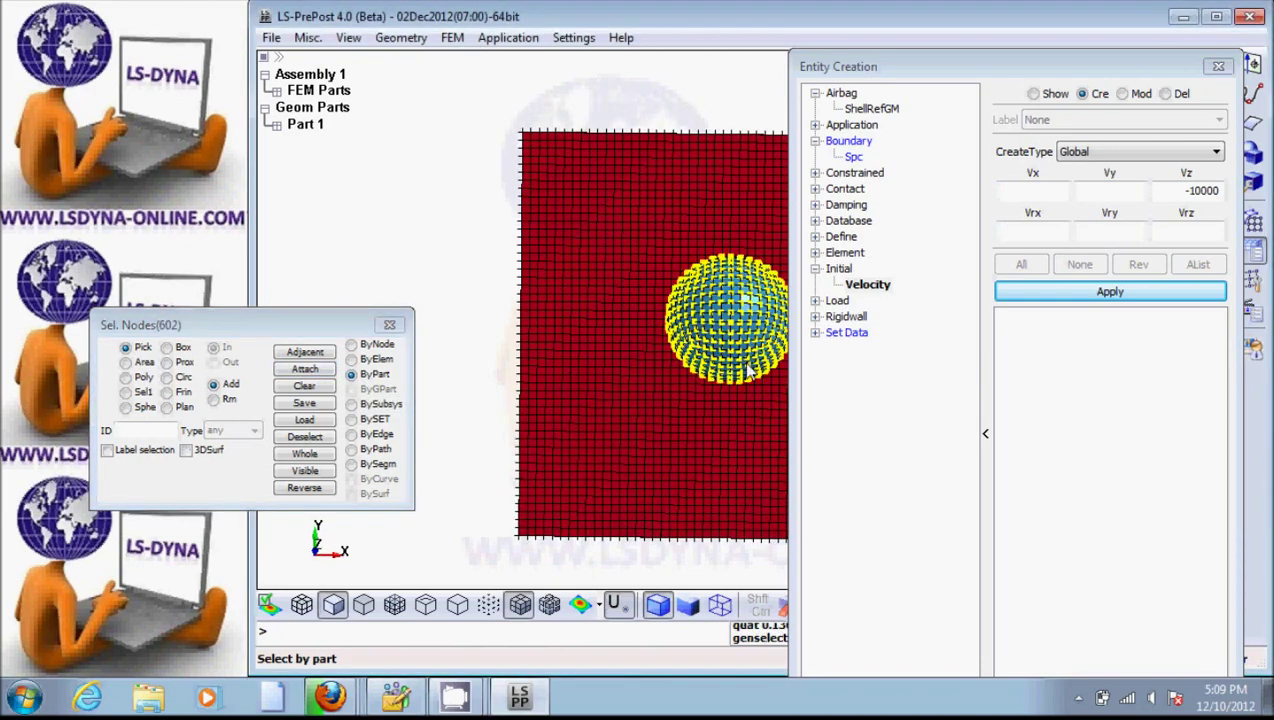
pyautogui.click(1119, 291)
pyautogui.keyDown('shift'); pyautogui.moveTo(585, 400); pyautogui.dragTo(620, 290); pyautogui.keyUp('shift')
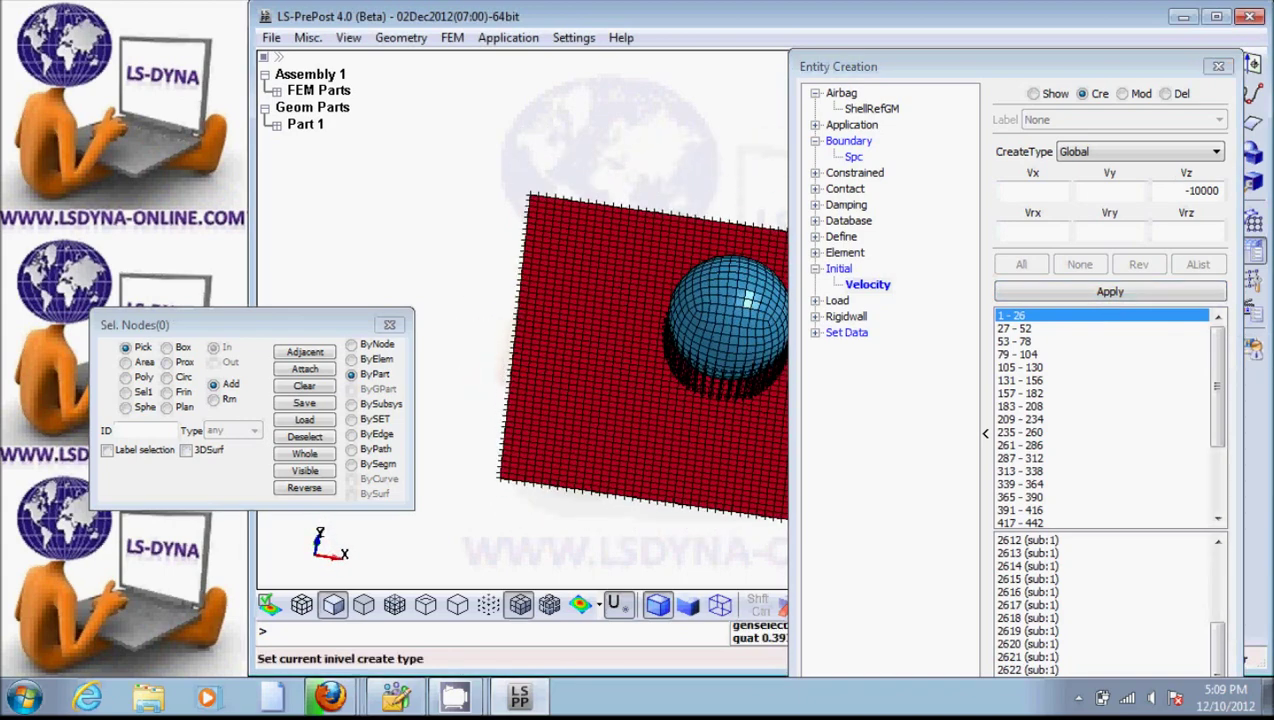
pyautogui.click(1218, 67)
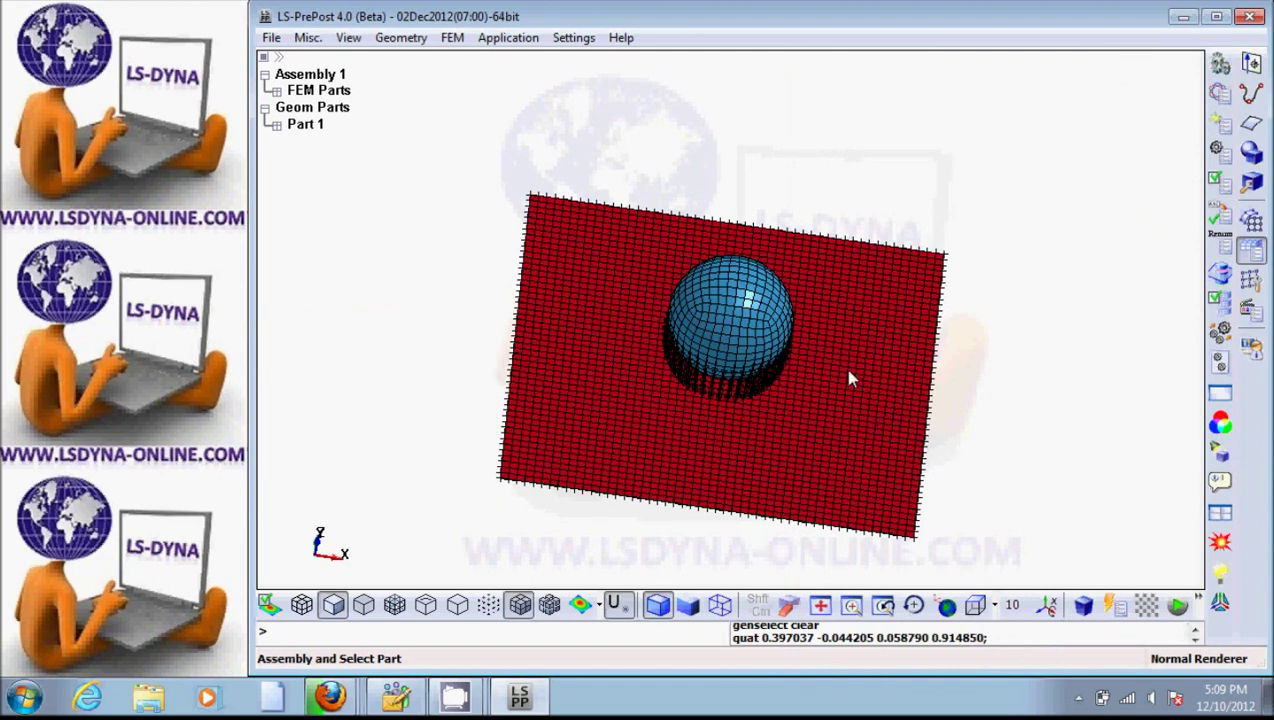
# Start a new 001-ELASTIC material card from the full keyword list and generate its material ID
pyautogui.click(1222, 95)
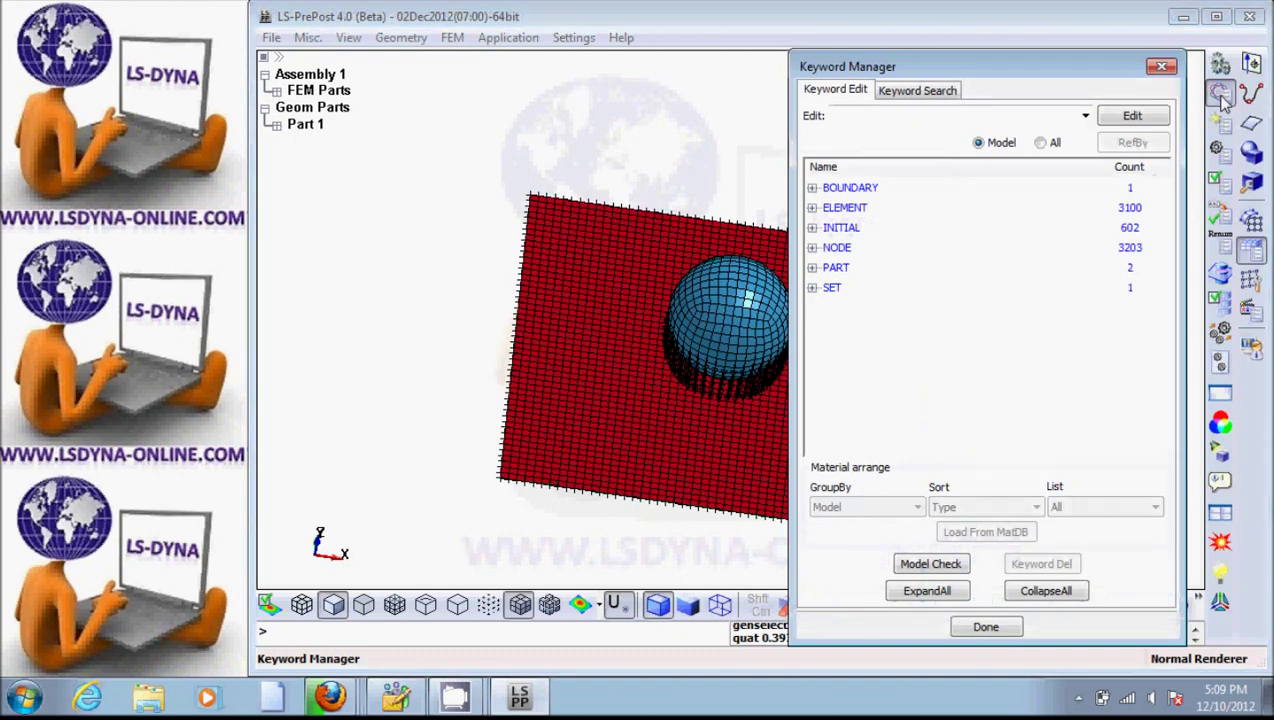
pyautogui.click(1042, 143)
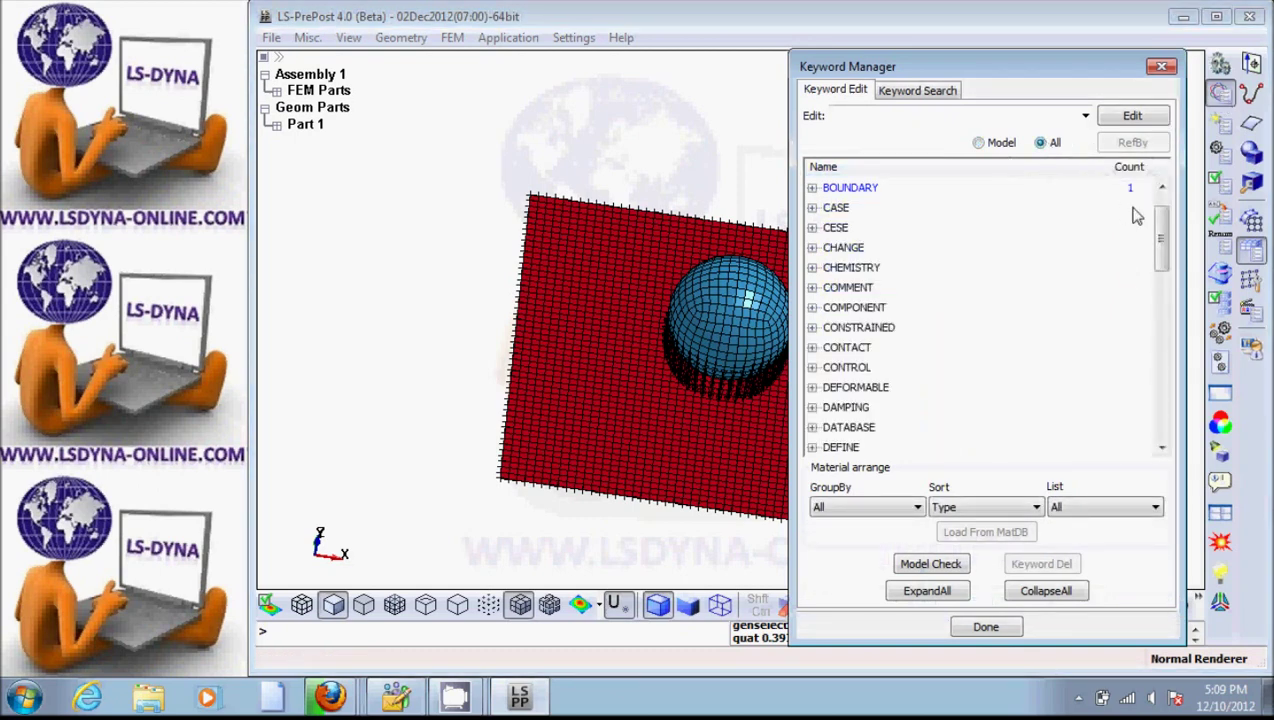
pyautogui.moveTo(1163, 235); pyautogui.dragTo(1152, 321)
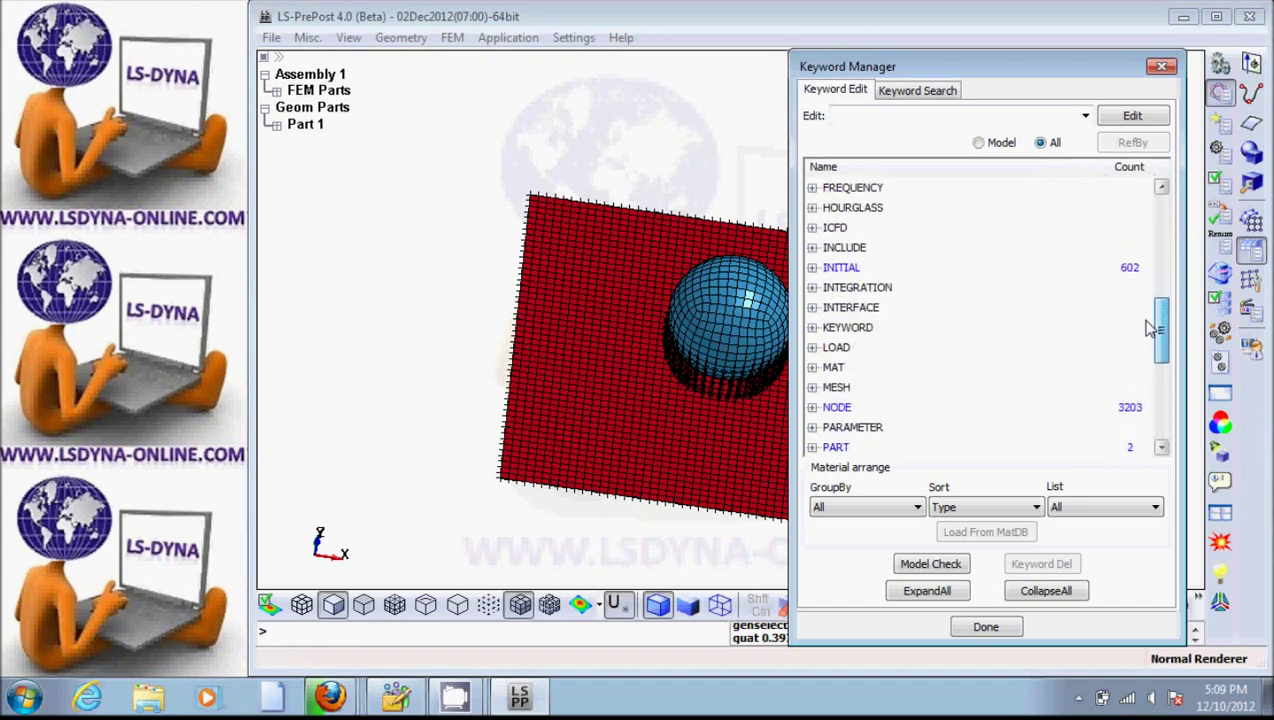
pyautogui.doubleClick(833, 367)
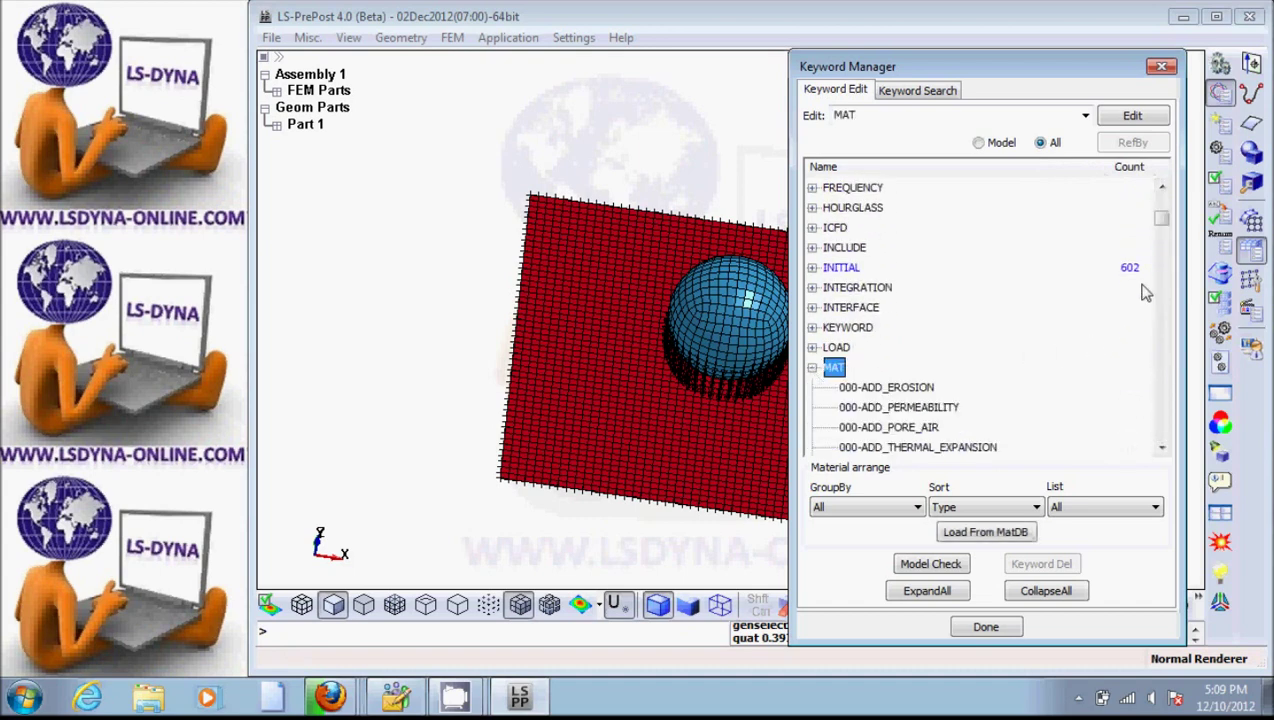
pyautogui.moveTo(1160, 221); pyautogui.dragTo(1163, 231)
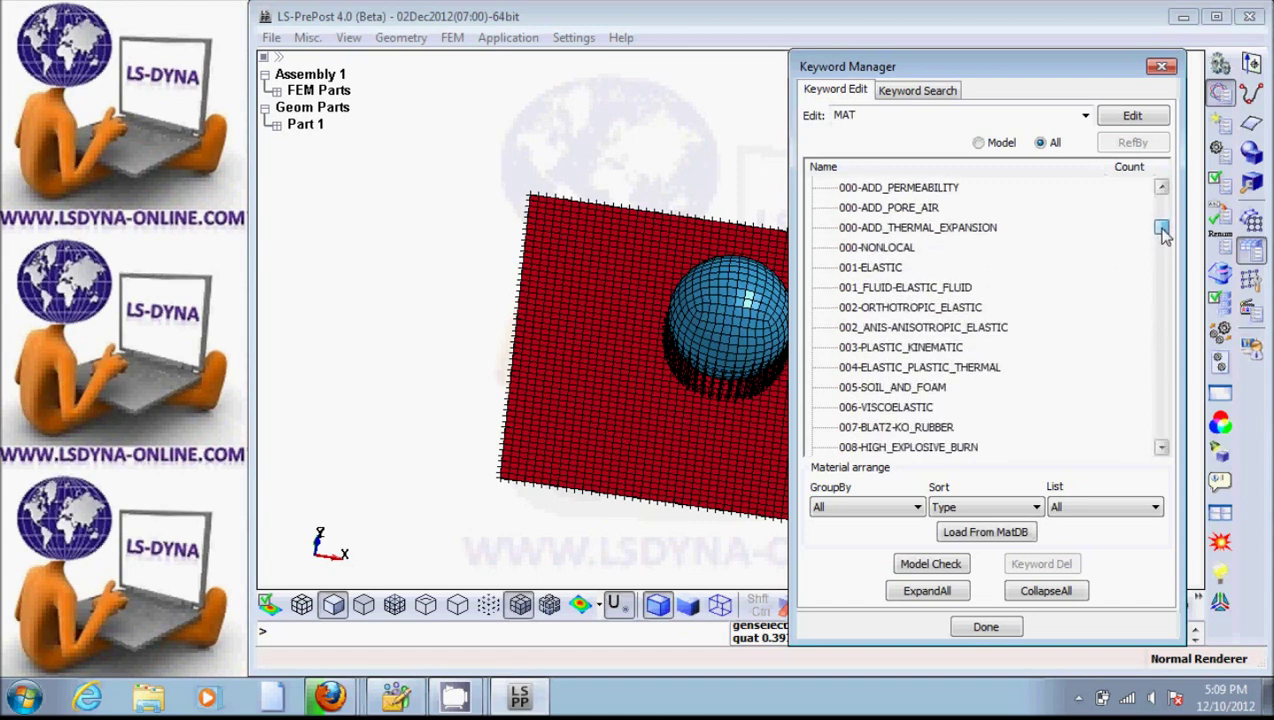
pyautogui.click(883, 275)
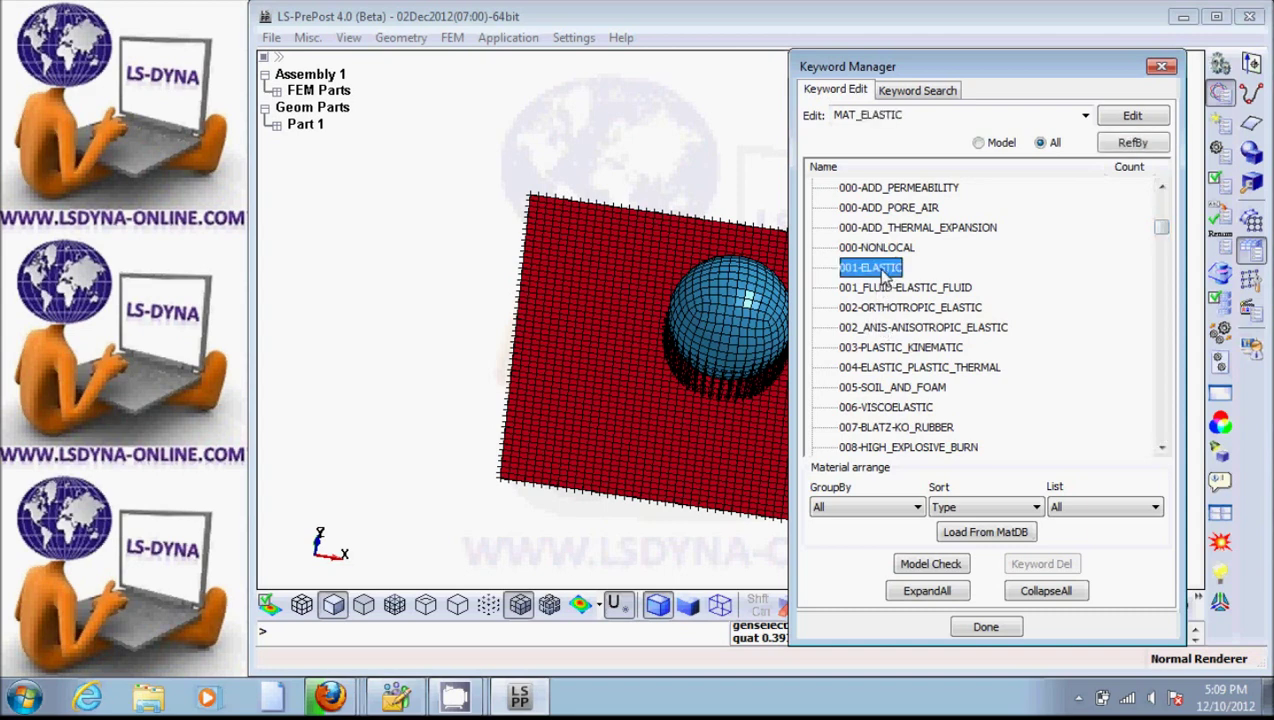
pyautogui.click(1131, 117)
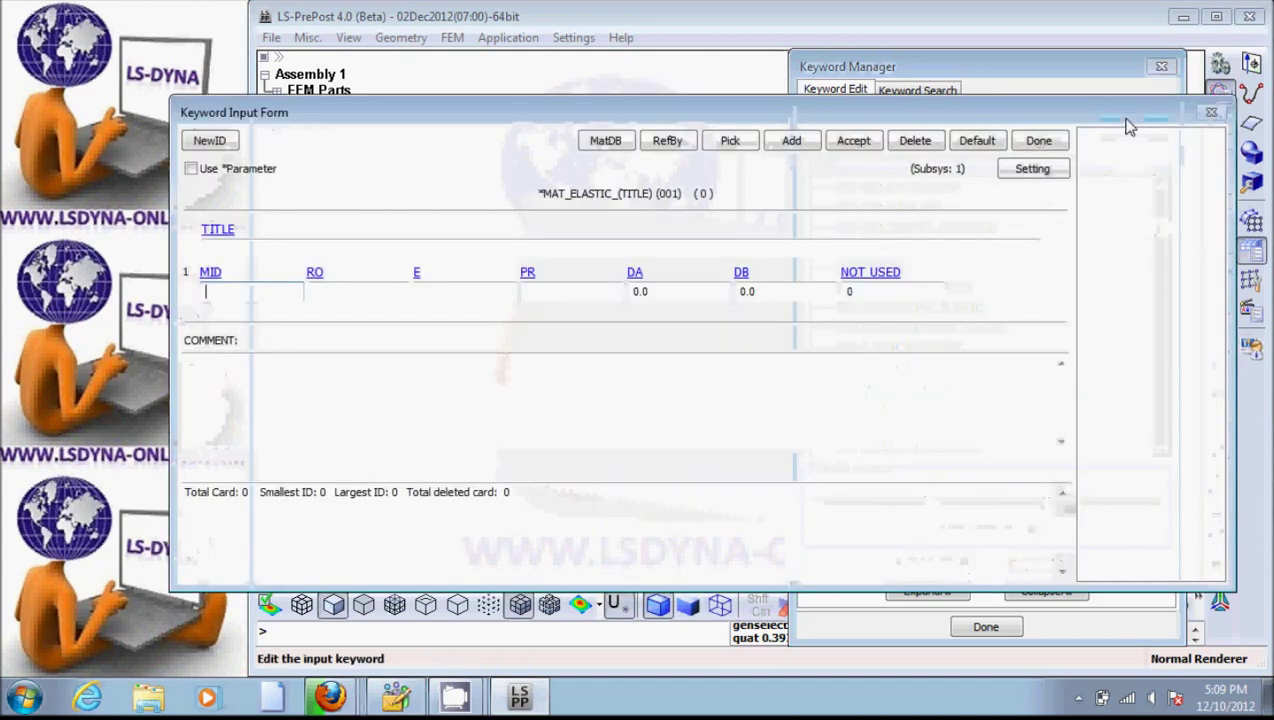
pyautogui.click(208, 146)
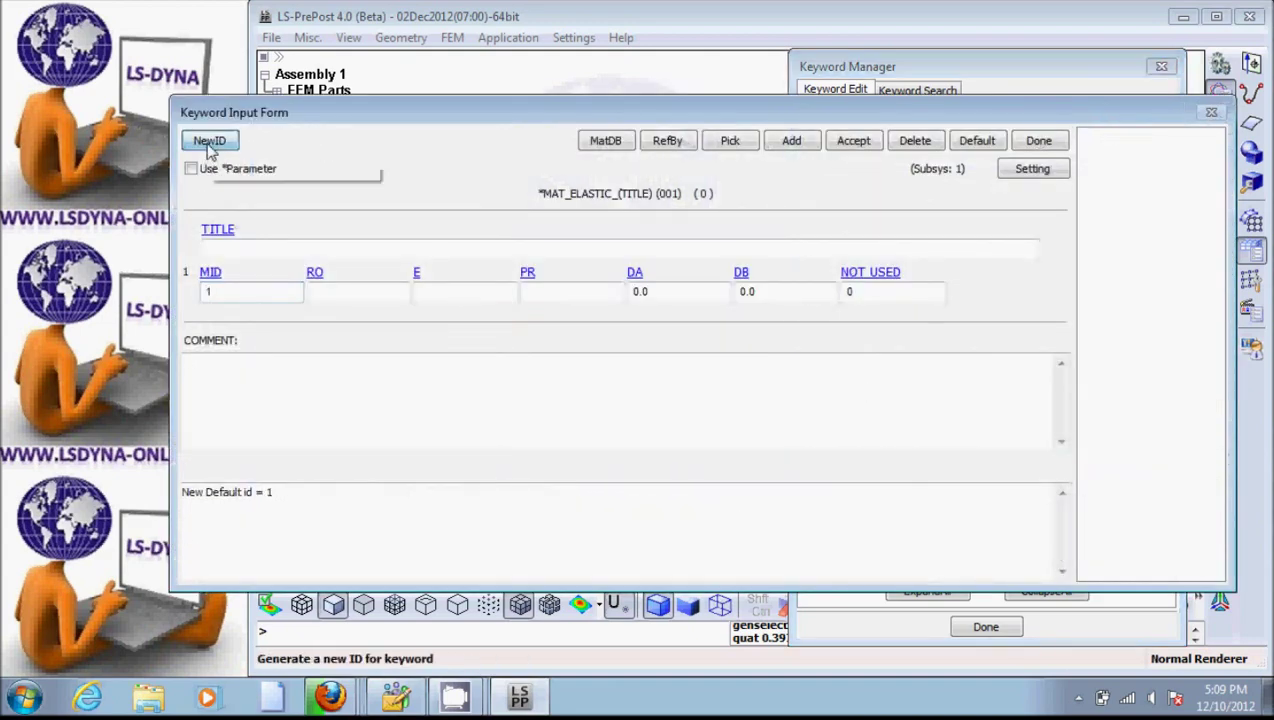
# Set the elastic material's density to 7.85e-9, Young's modulus to 210e3 and Poisson's ratio to 0.3, and accept the card
pyautogui.click(341, 290)
pyautogui.write('7.85e')
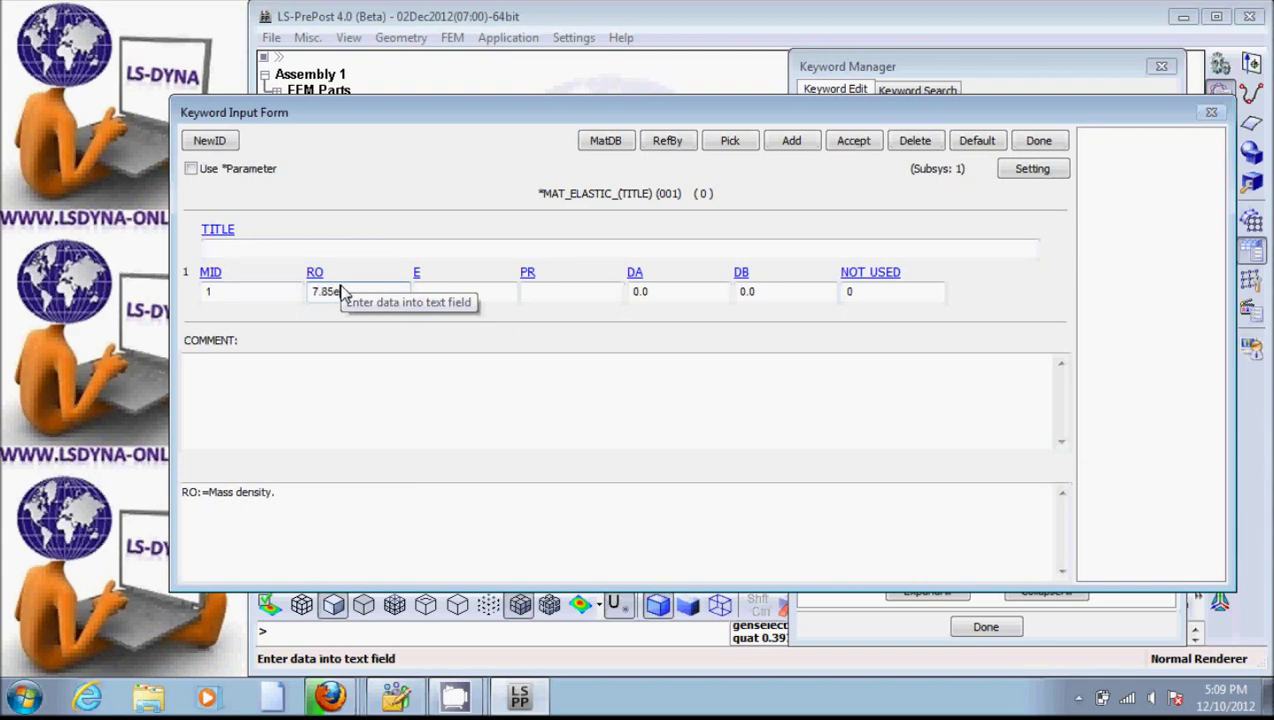
pyautogui.write('-9')
pyautogui.click(489, 298)
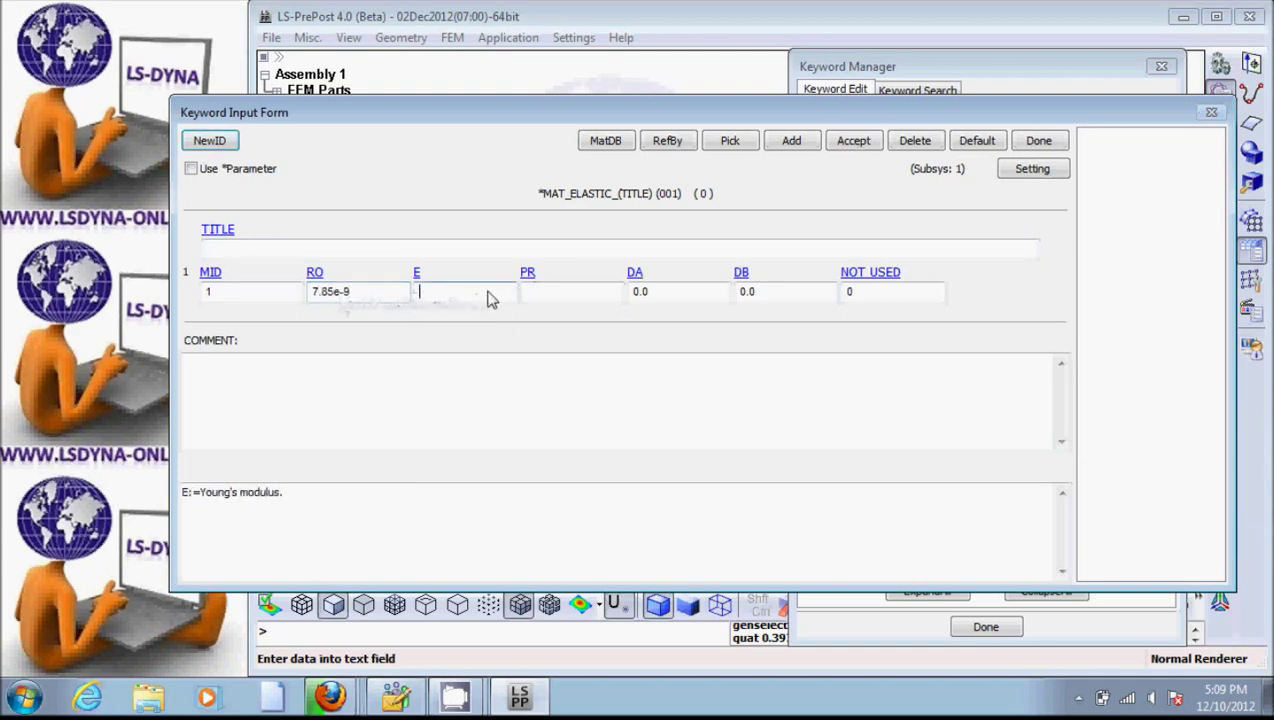
pyautogui.write('2')
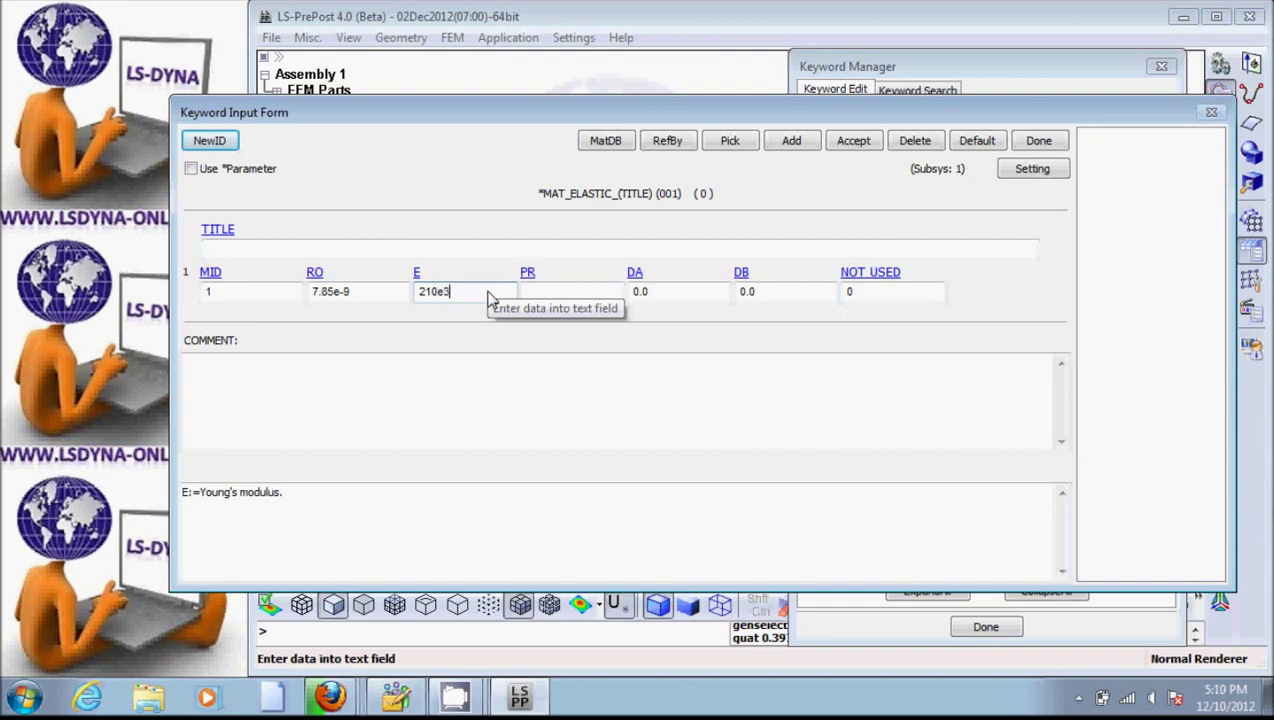
pyautogui.write('10e3')
pyautogui.click(577, 300)
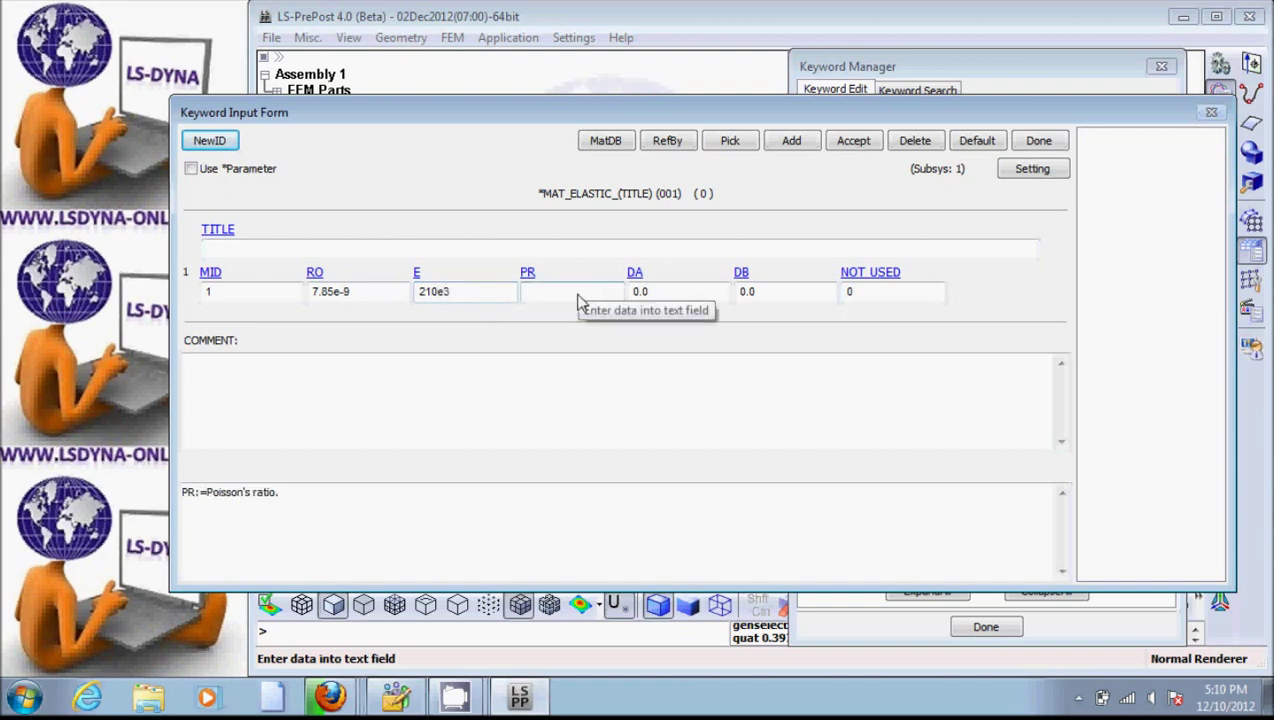
pyautogui.click(853, 142)
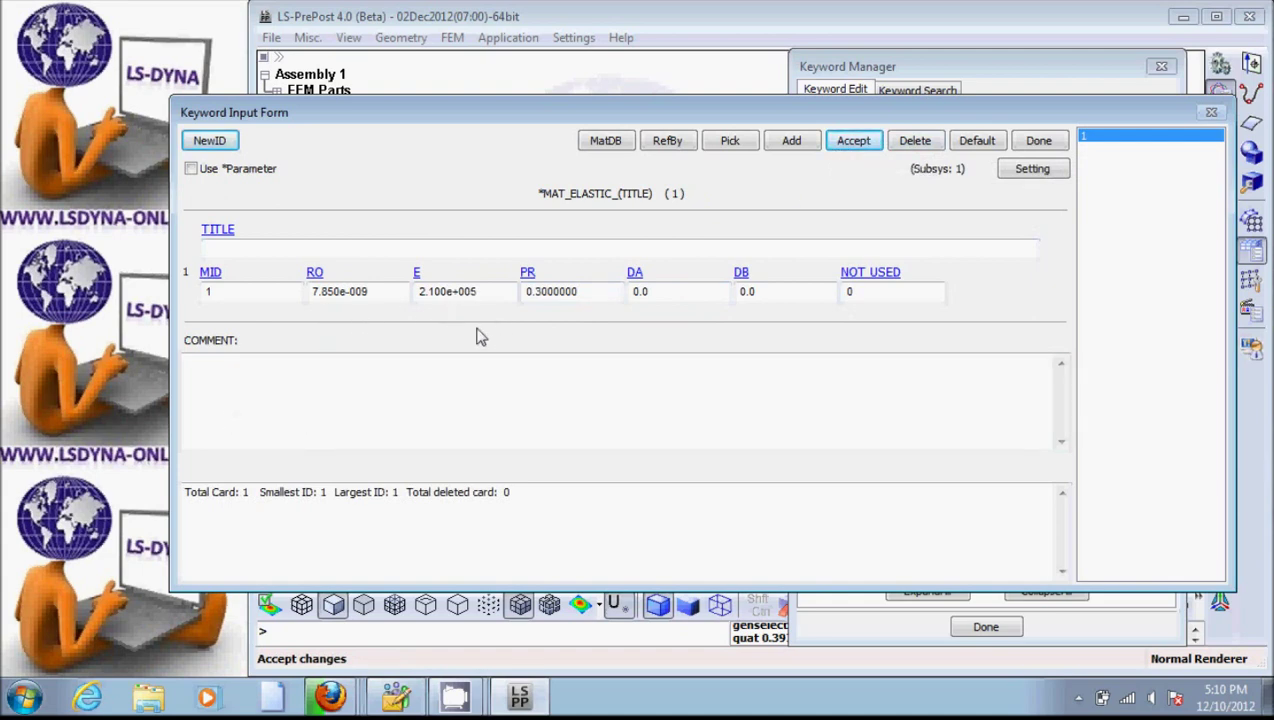
pyautogui.click(1039, 141)
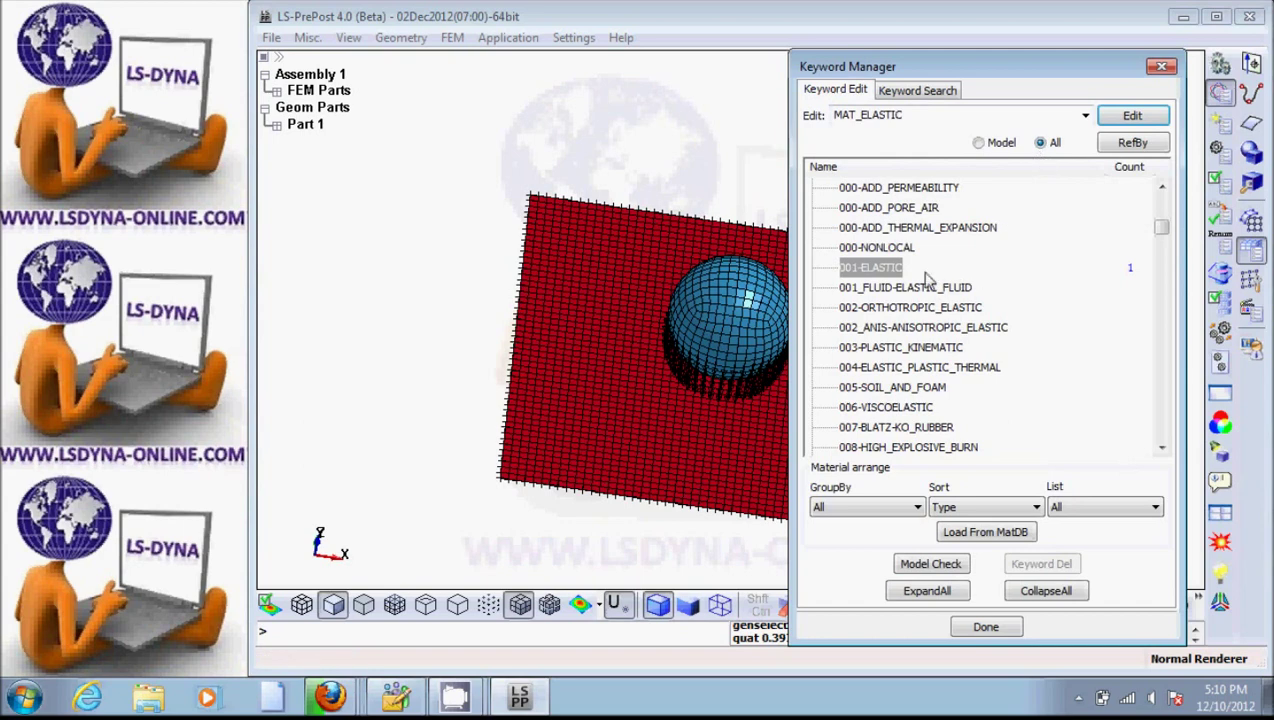
# Start a 024-PIECEWISE_LINEAR_PLASTICITY material with a new ID, density 7.85e-9 and Young's modulus 210e3
pyautogui.moveTo(1162, 448); pyautogui.dragTo(1163, 450)
pyautogui.click(928, 368)
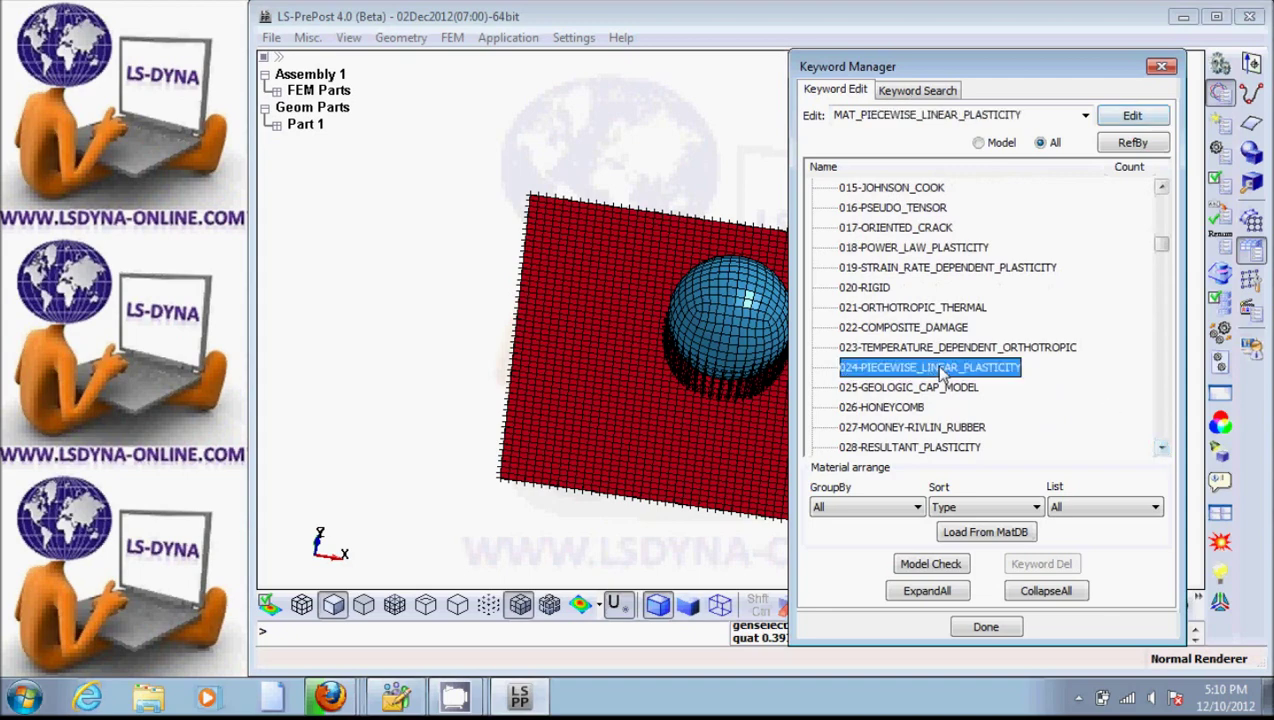
pyautogui.click(1133, 118)
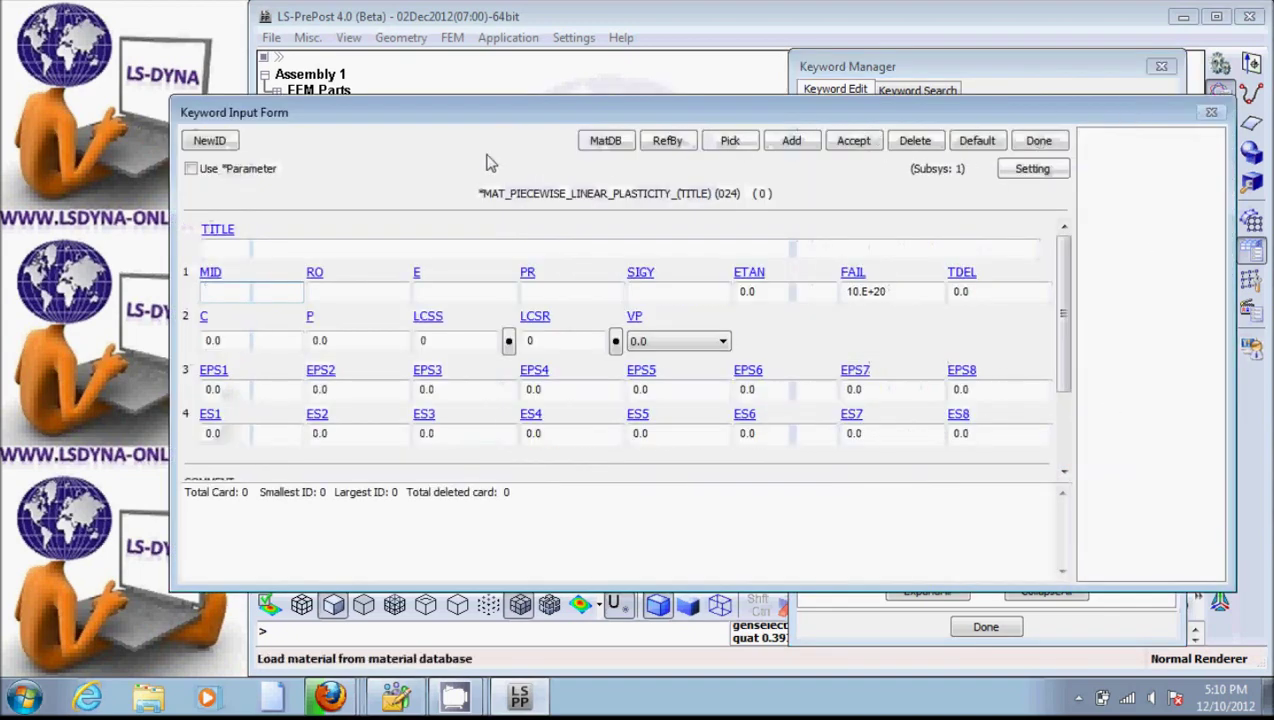
pyautogui.click(209, 140)
pyautogui.click(315, 291)
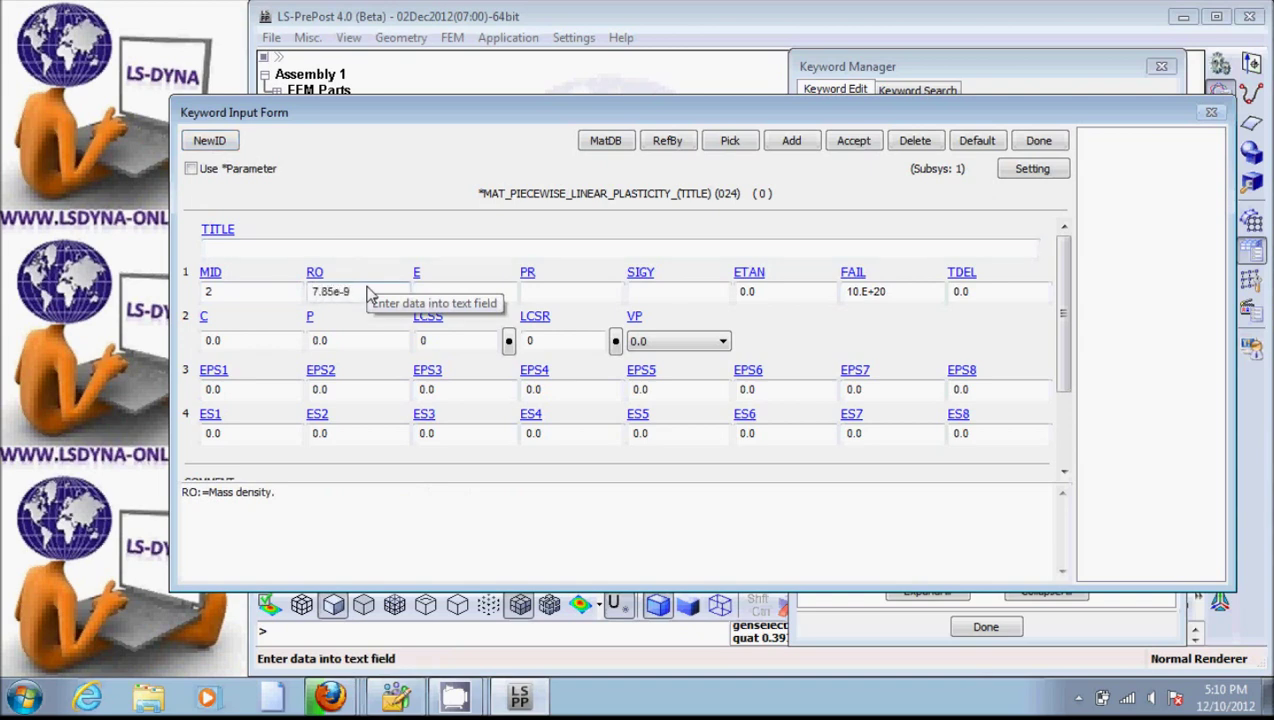
pyautogui.click(466, 298)
pyautogui.write('210e3')
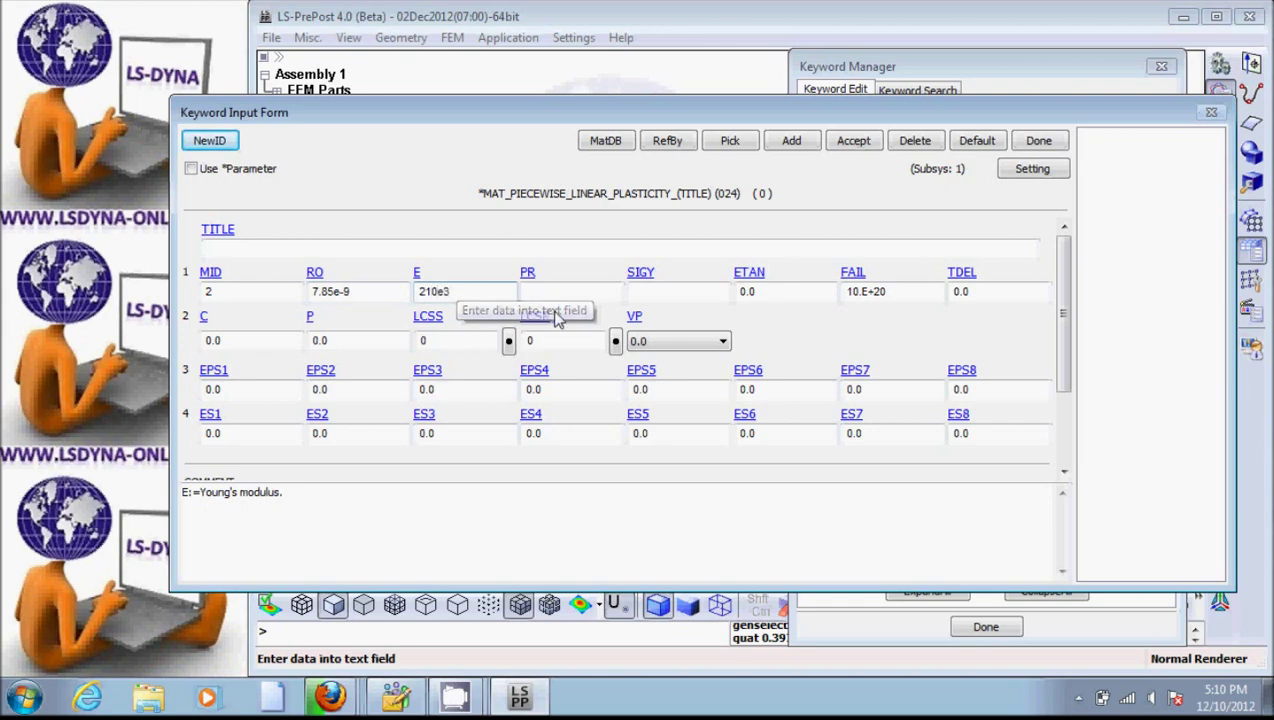
# Set the plasticity material's Poisson's ratio to 0.3, yield stress to 314 and tangent modulus to 210e1, accept the card and close the keyword manager
pyautogui.click(549, 293)
pyautogui.write('.3')
pyautogui.click(641, 297)
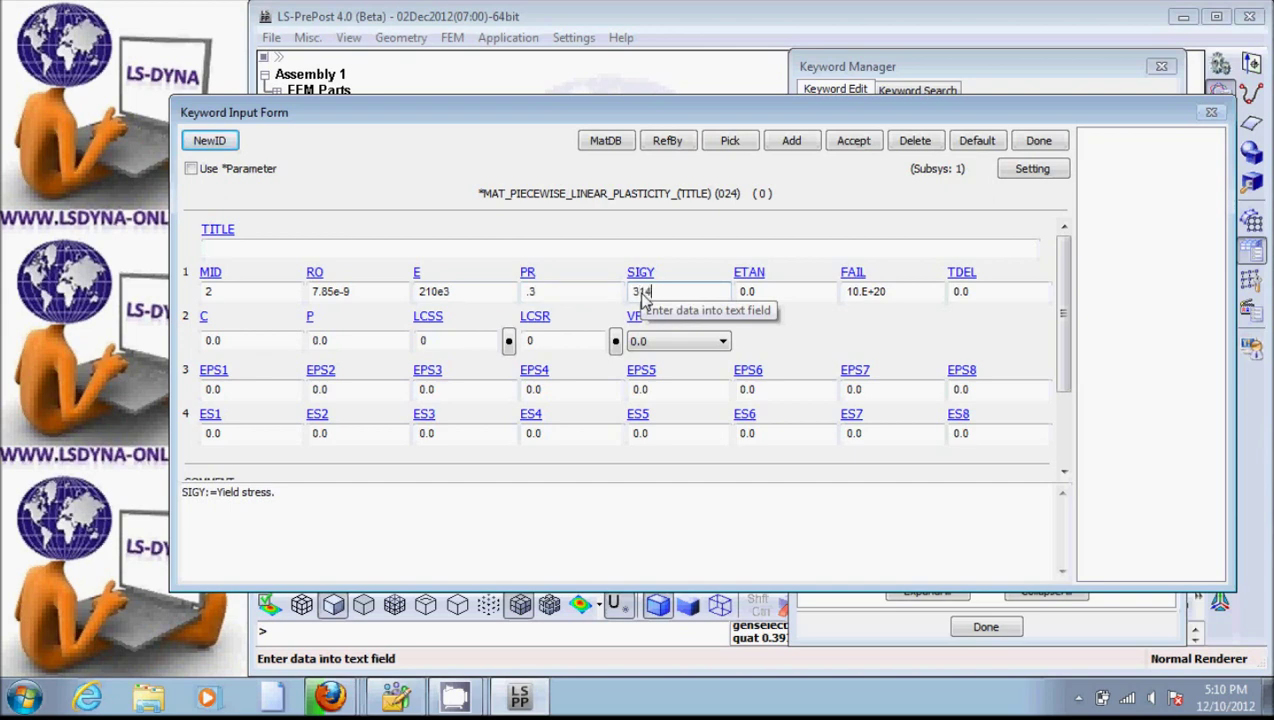
pyautogui.click(786, 296)
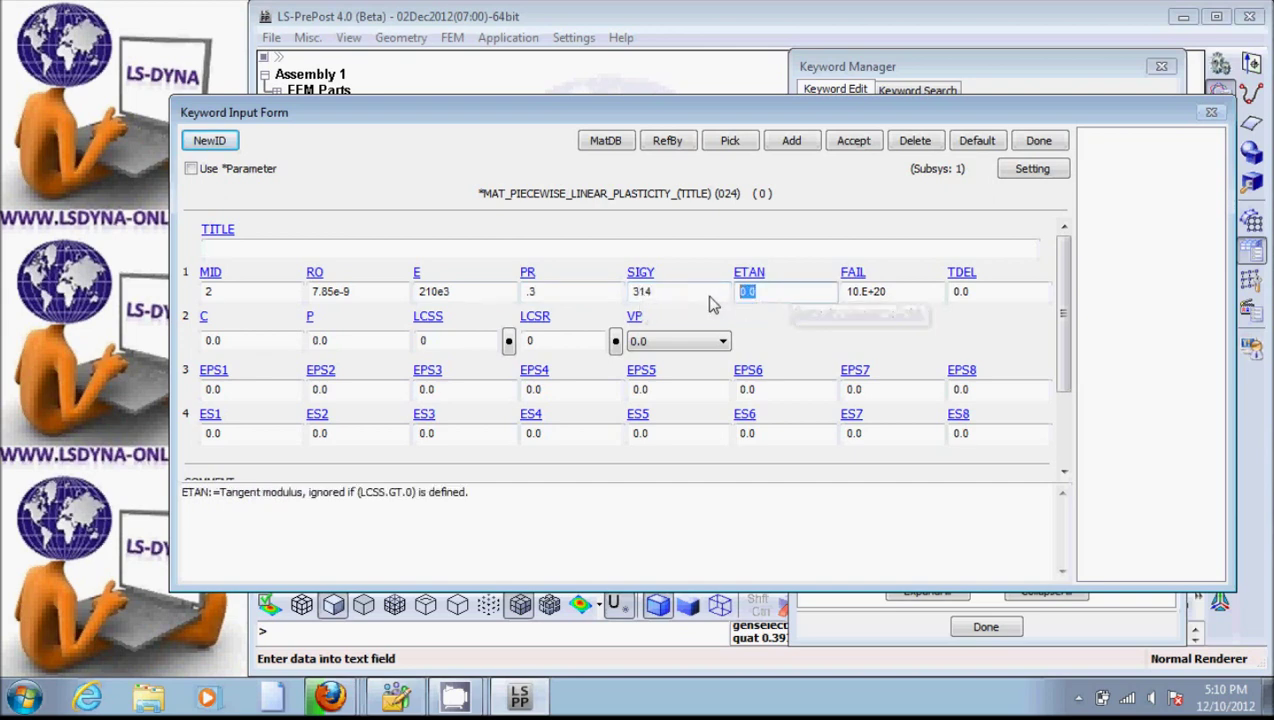
pyautogui.write('210e1')
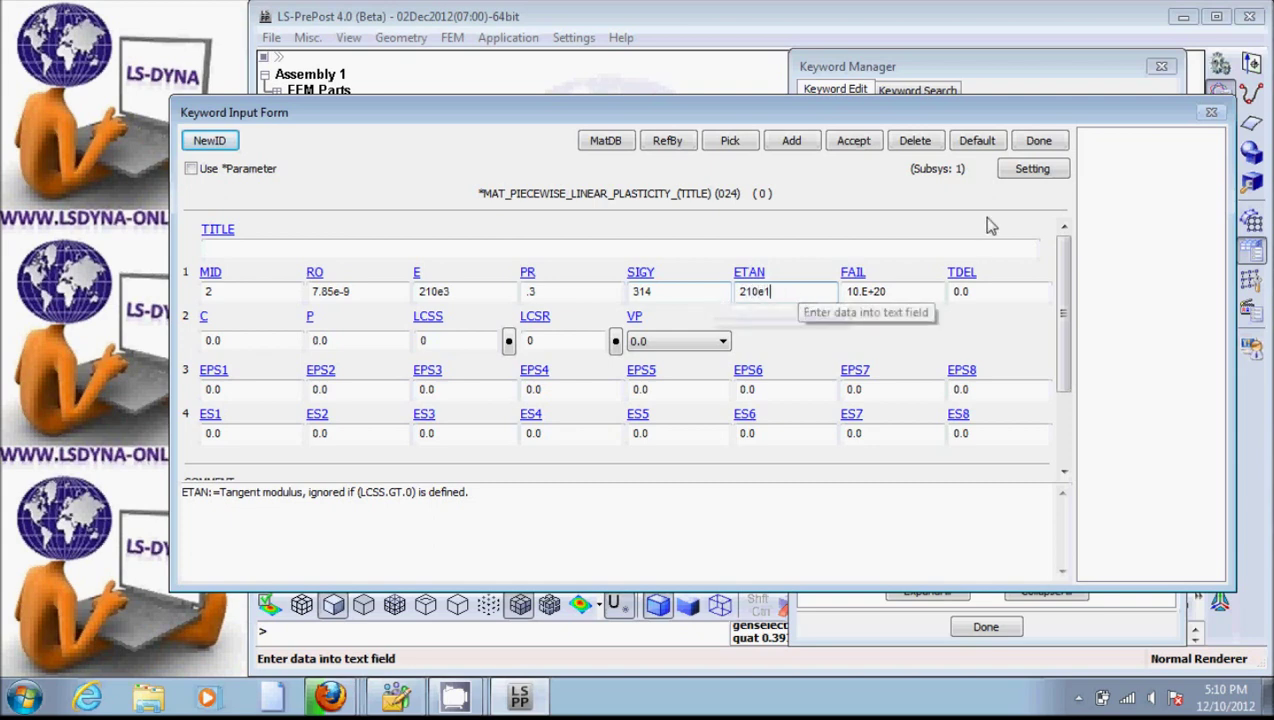
pyautogui.click(855, 142)
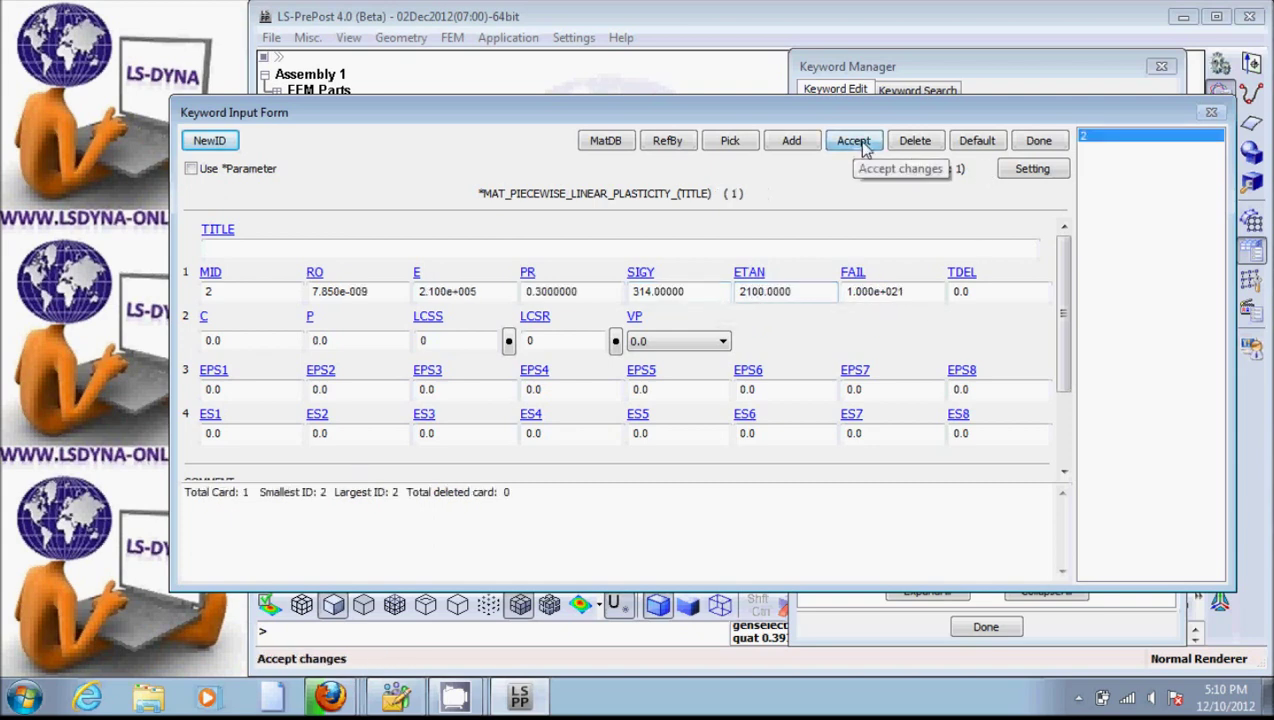
pyautogui.click(1037, 141)
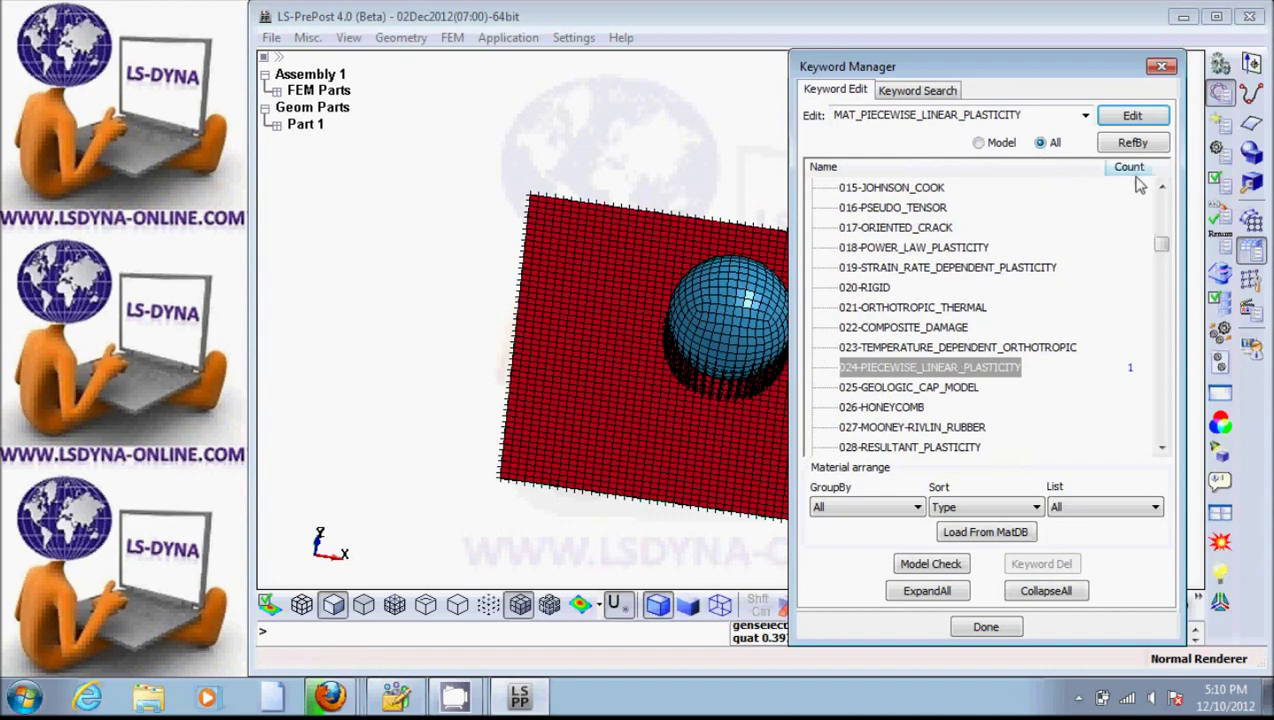
pyautogui.click(985, 627)
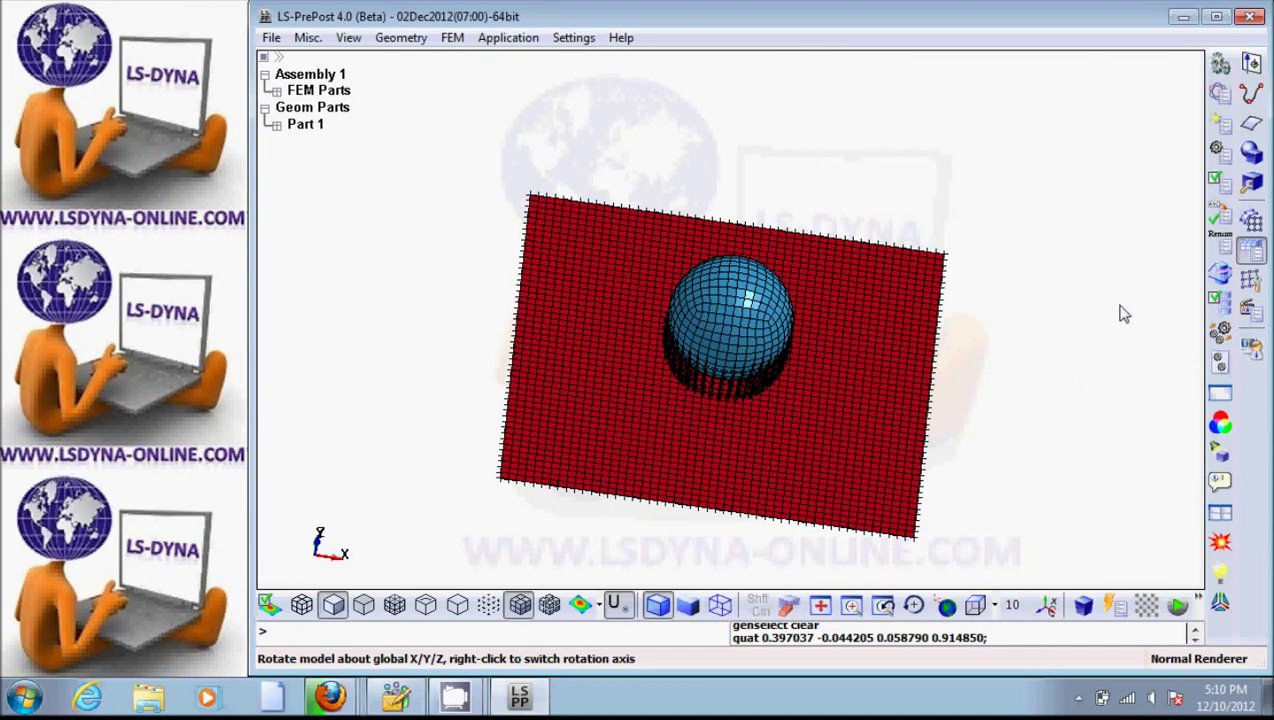
# Start a new SECTION_SHELL card from the full keyword list and generate its section ID
pyautogui.click(1221, 95)
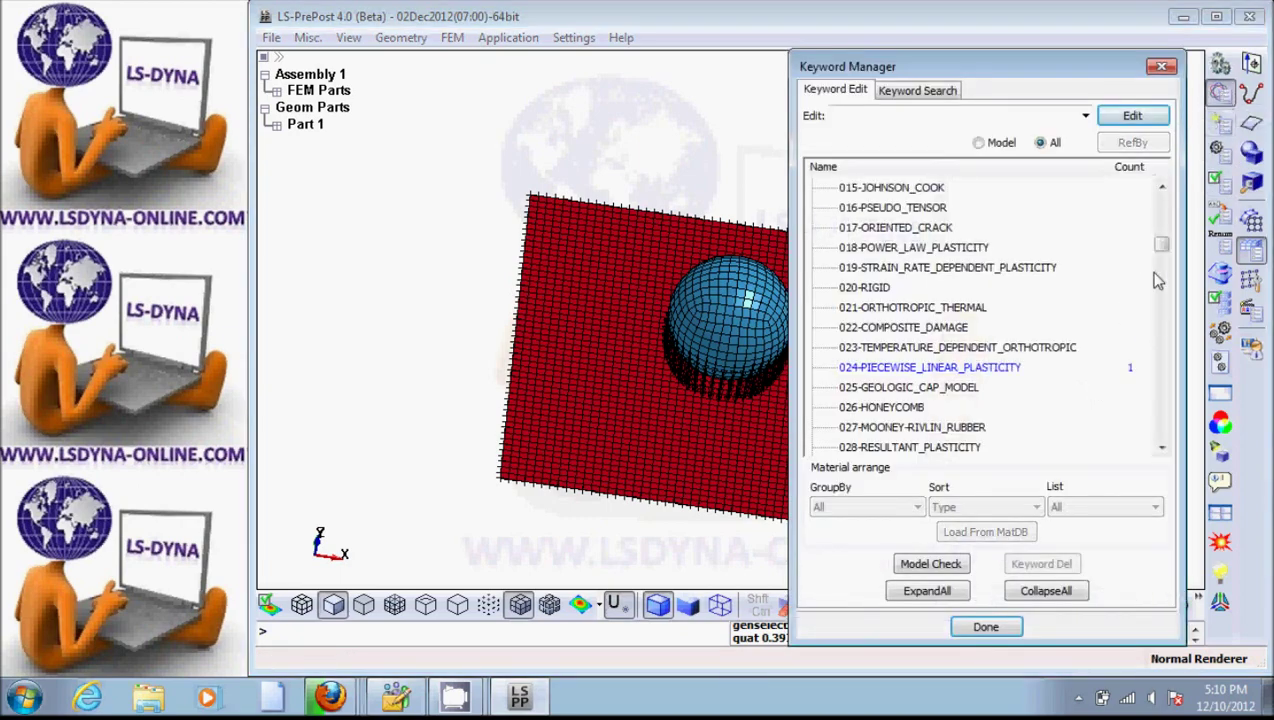
pyautogui.moveTo(1161, 250); pyautogui.dragTo(1161, 425)
pyautogui.click(812, 407)
pyautogui.click(845, 407)
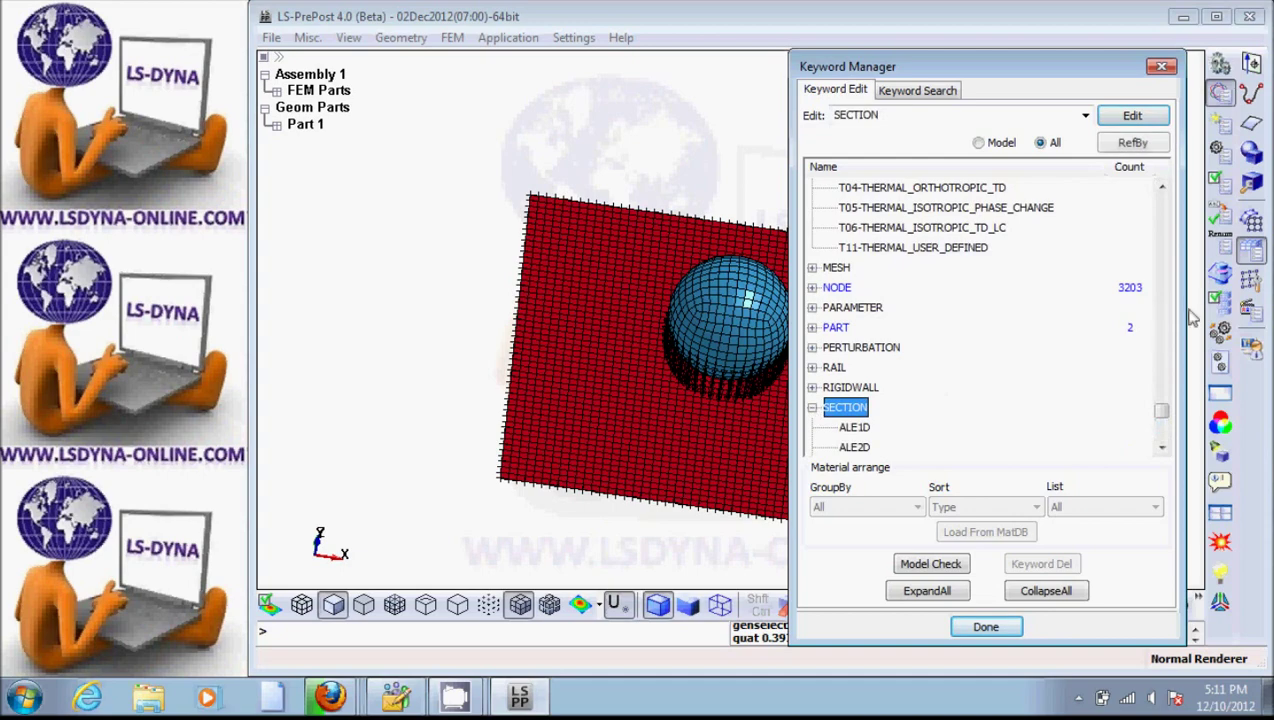
pyautogui.click(1161, 447)
pyautogui.click(1161, 447)
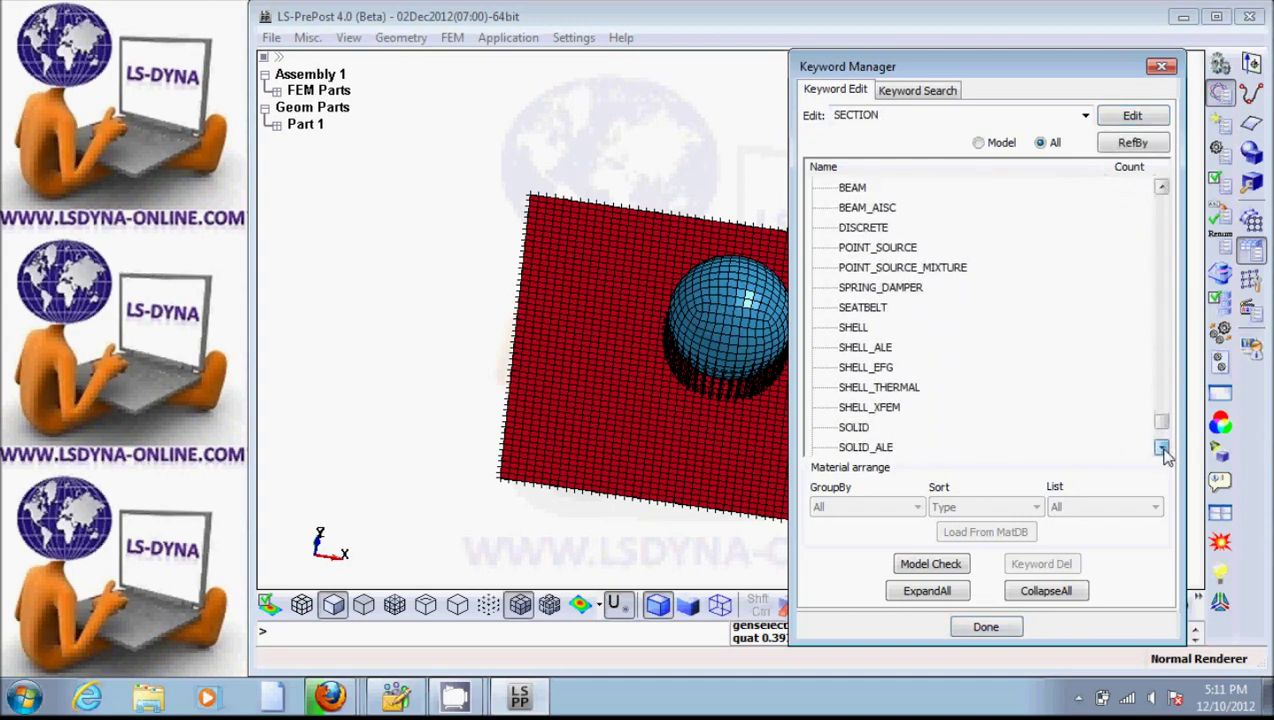
pyautogui.click(853, 327)
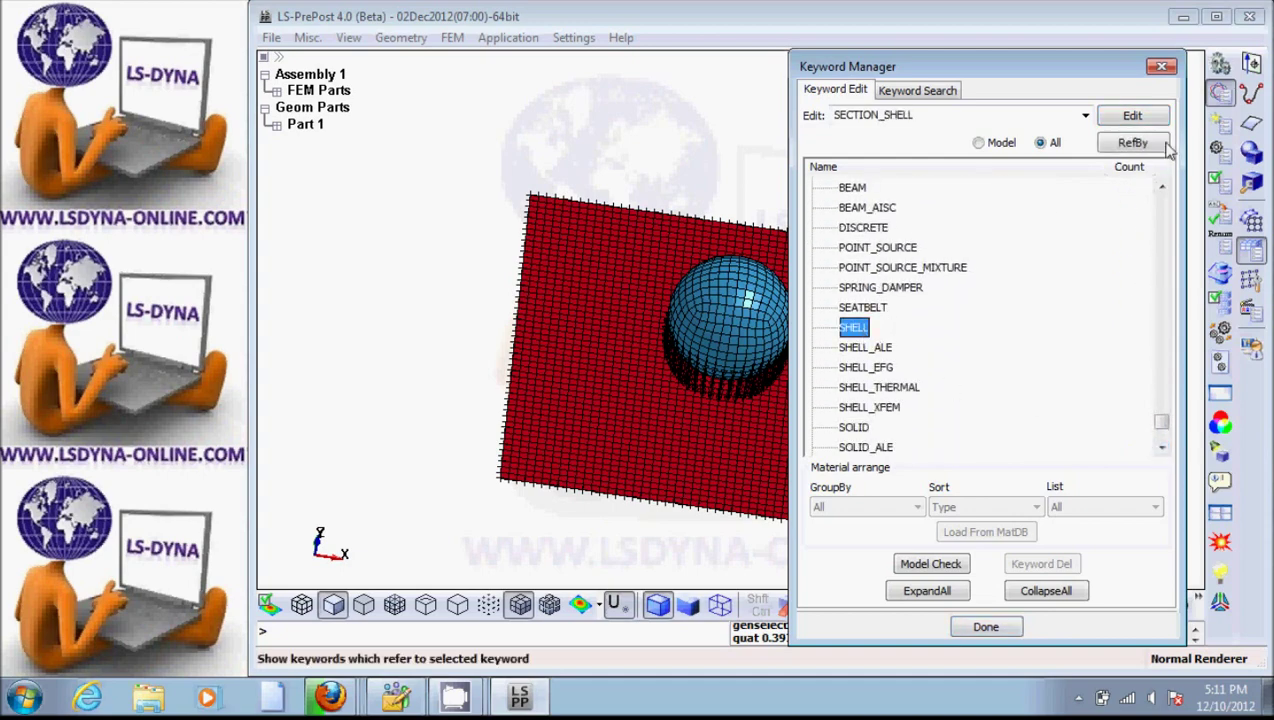
pyautogui.click(1132, 115)
pyautogui.click(209, 140)
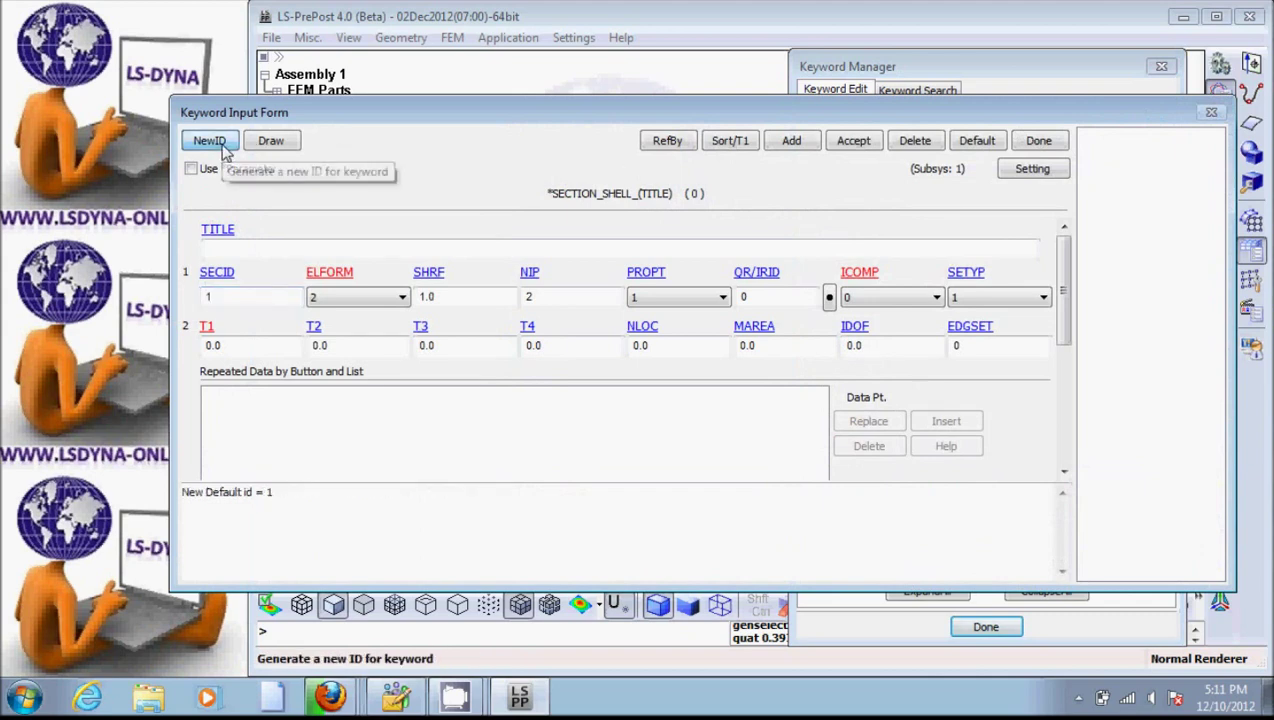
# Set the shell section's thickness T1 to 1, accept the card and close the keyword manager
pyautogui.click(269, 346)
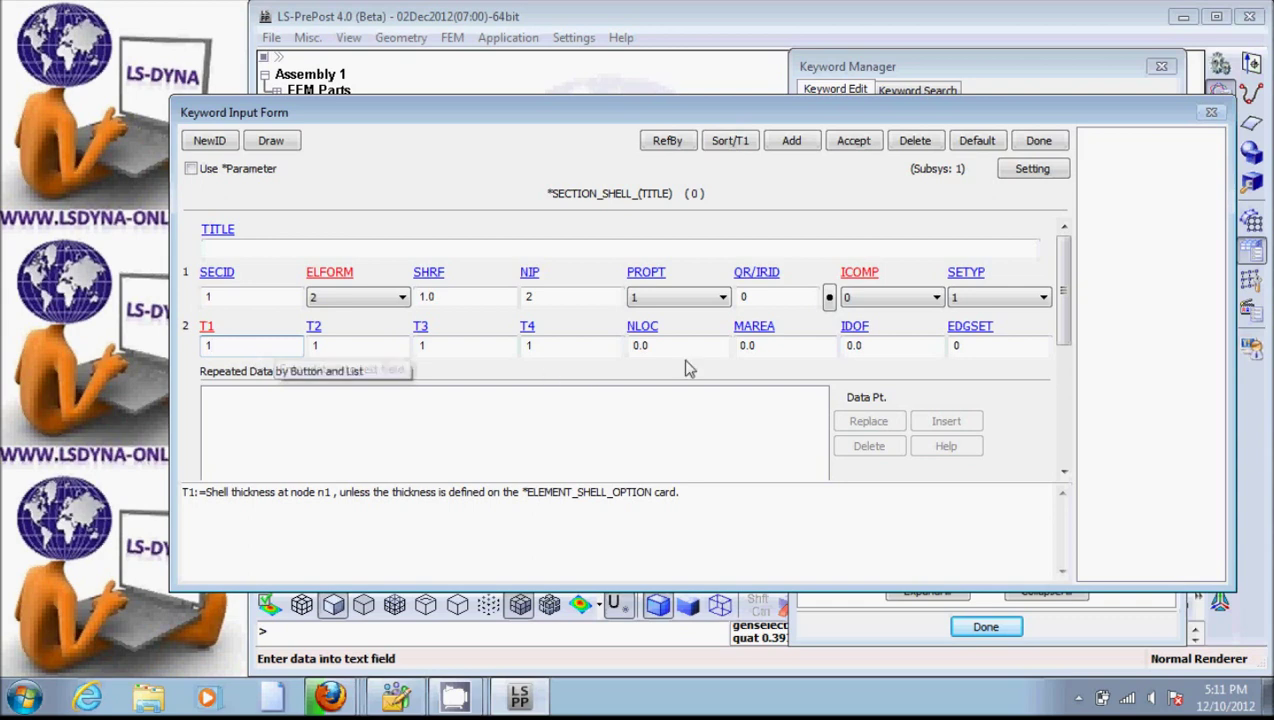
pyautogui.click(853, 141)
pyautogui.click(1040, 141)
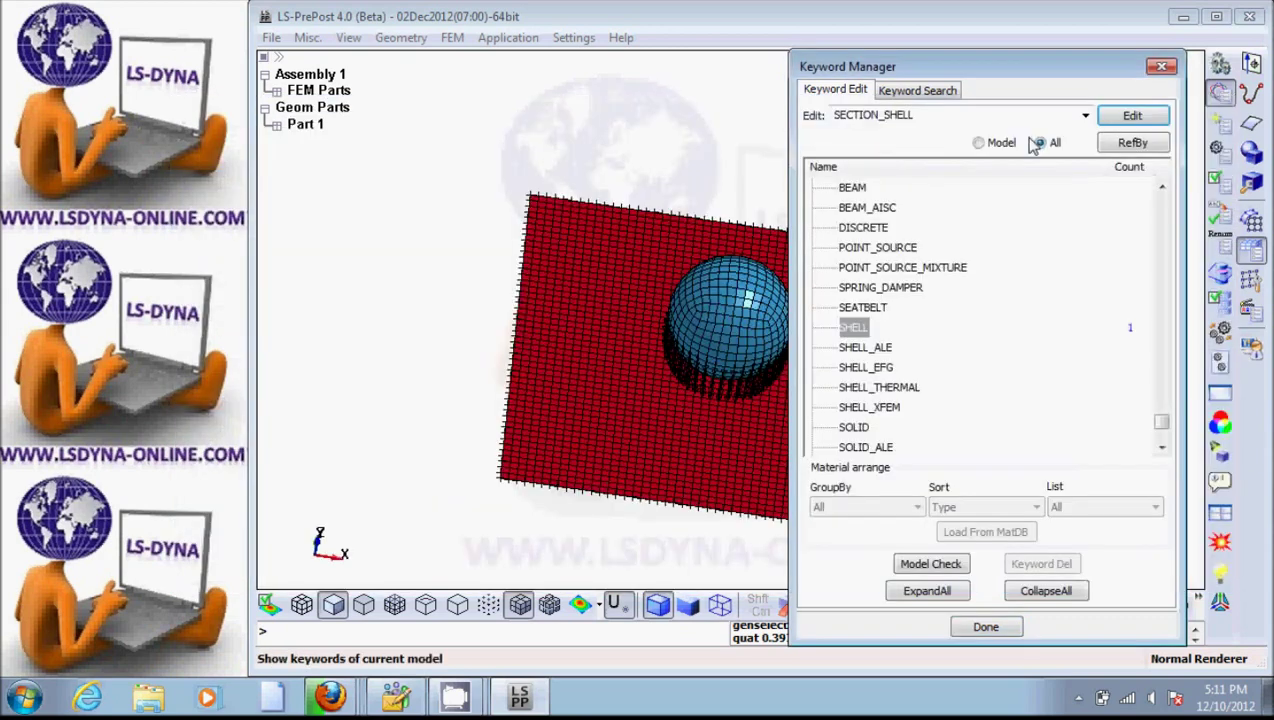
pyautogui.click(988, 628)
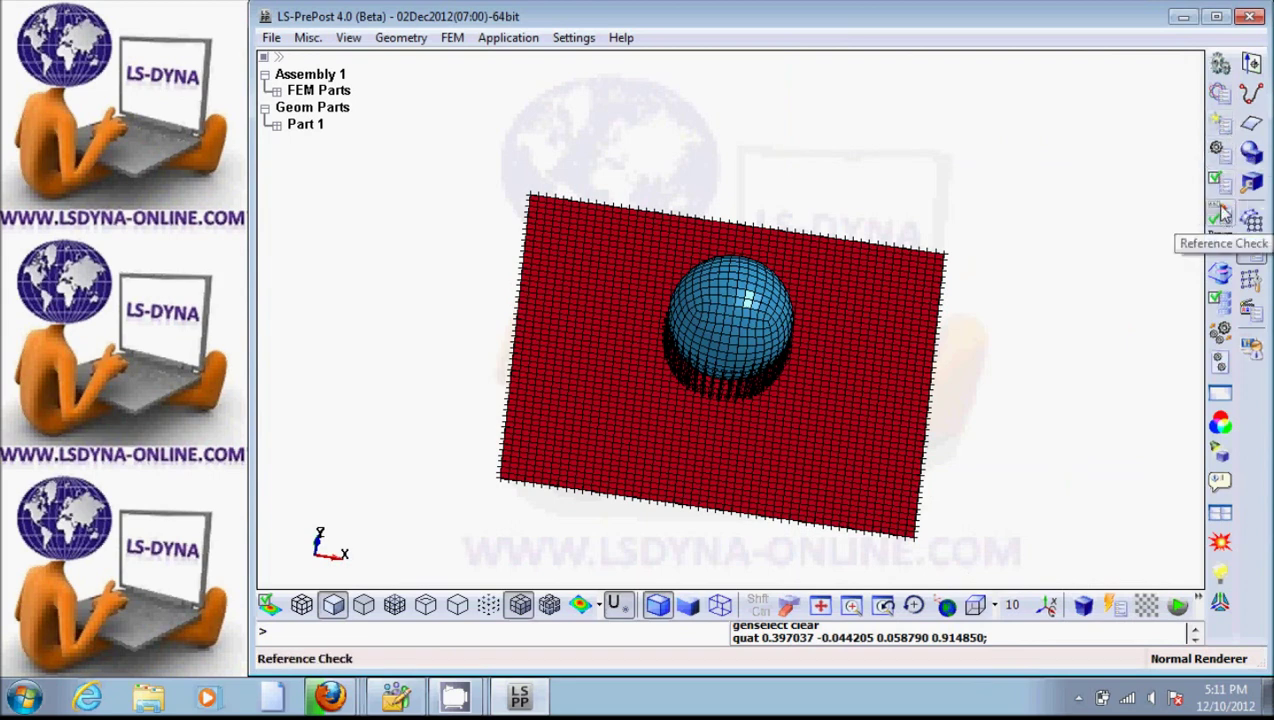
# Assign section 1 and material 2 to the plate part through its part data
pyautogui.click(1219, 152)
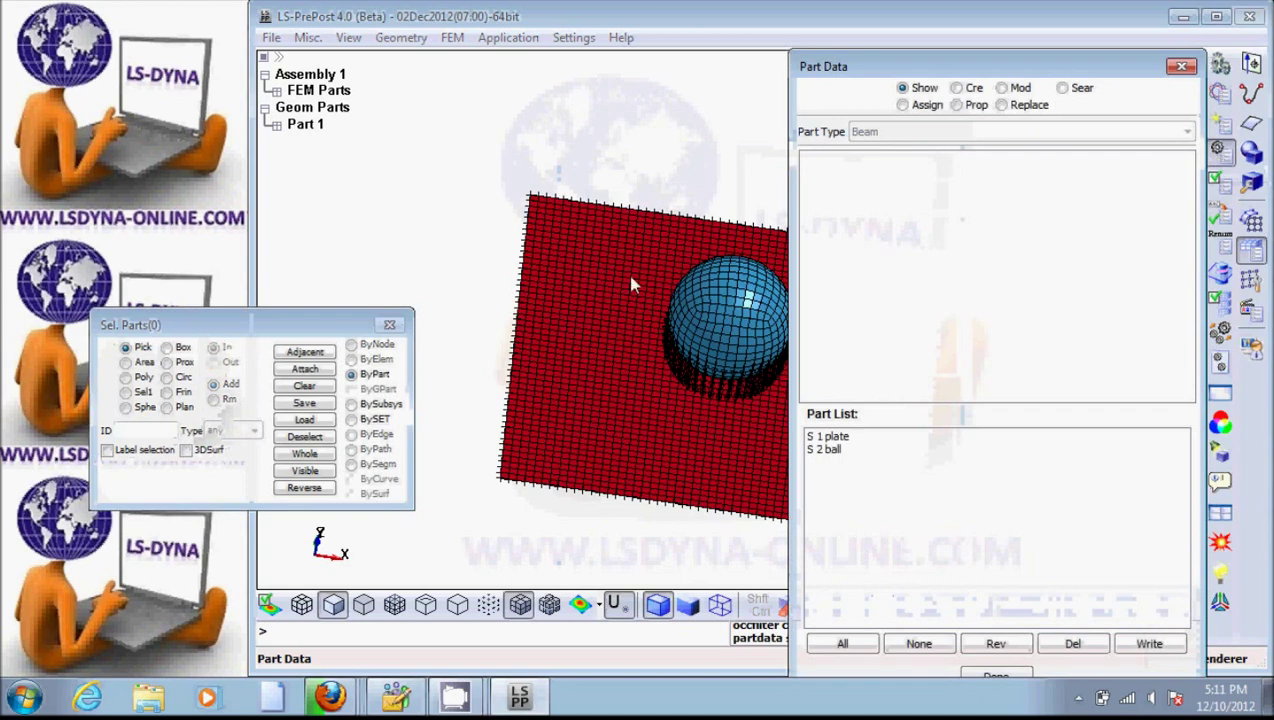
pyautogui.click(903, 105)
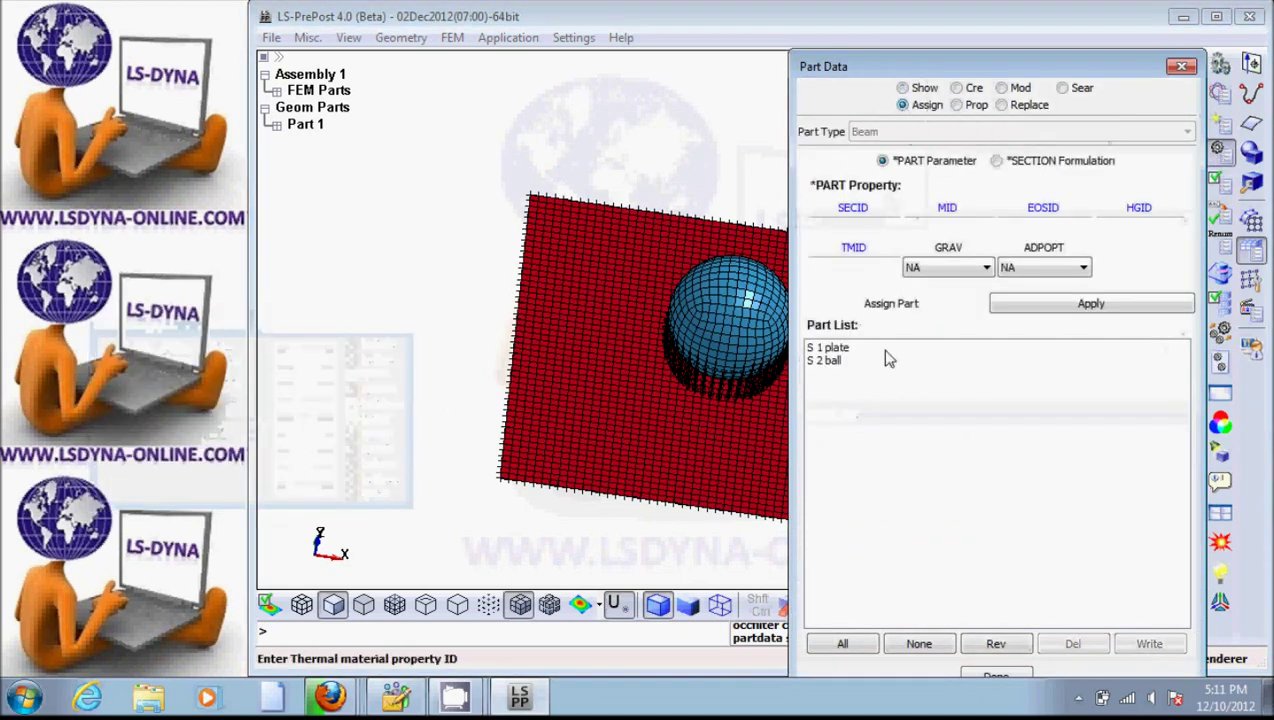
pyautogui.click(835, 349)
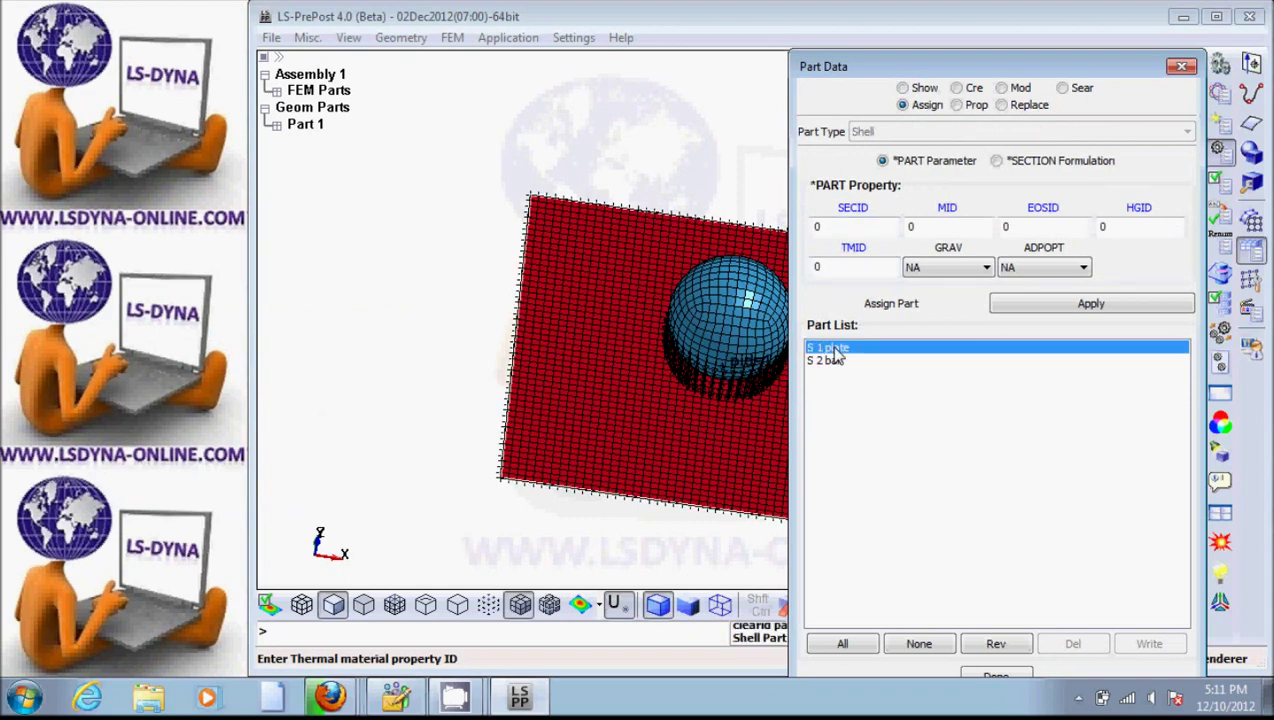
pyautogui.click(845, 211)
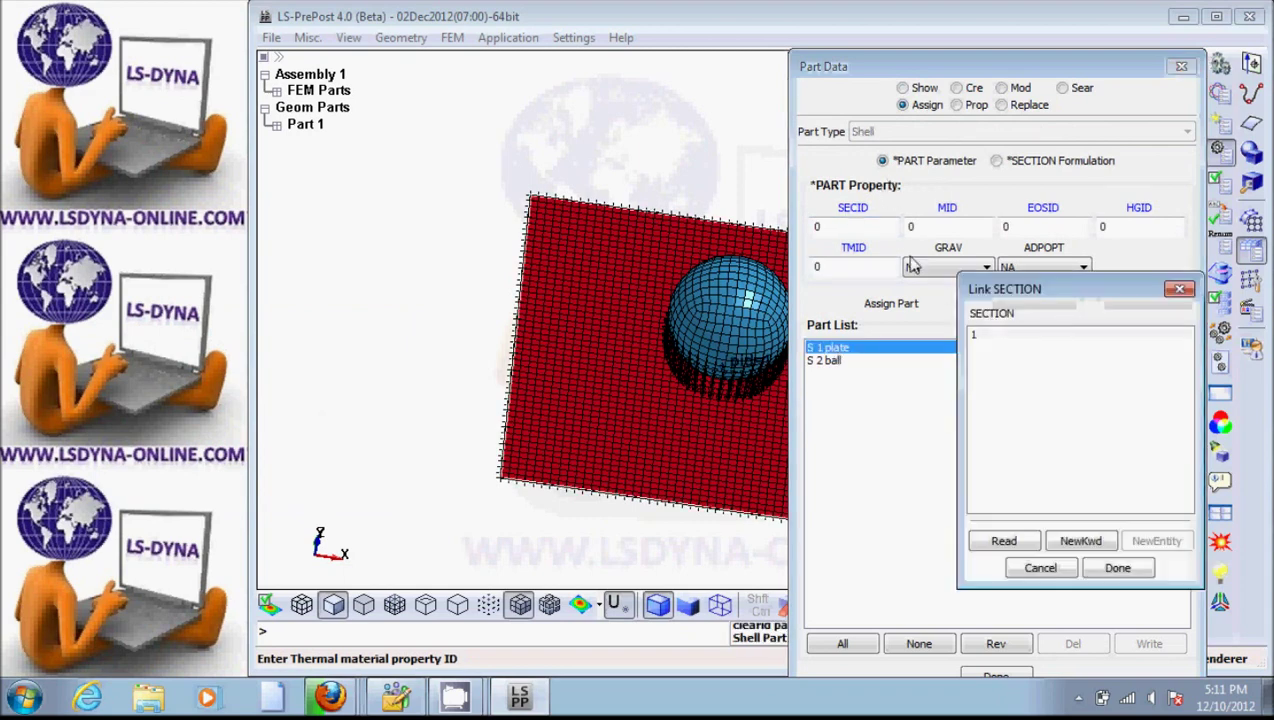
pyautogui.doubleClick(976, 336)
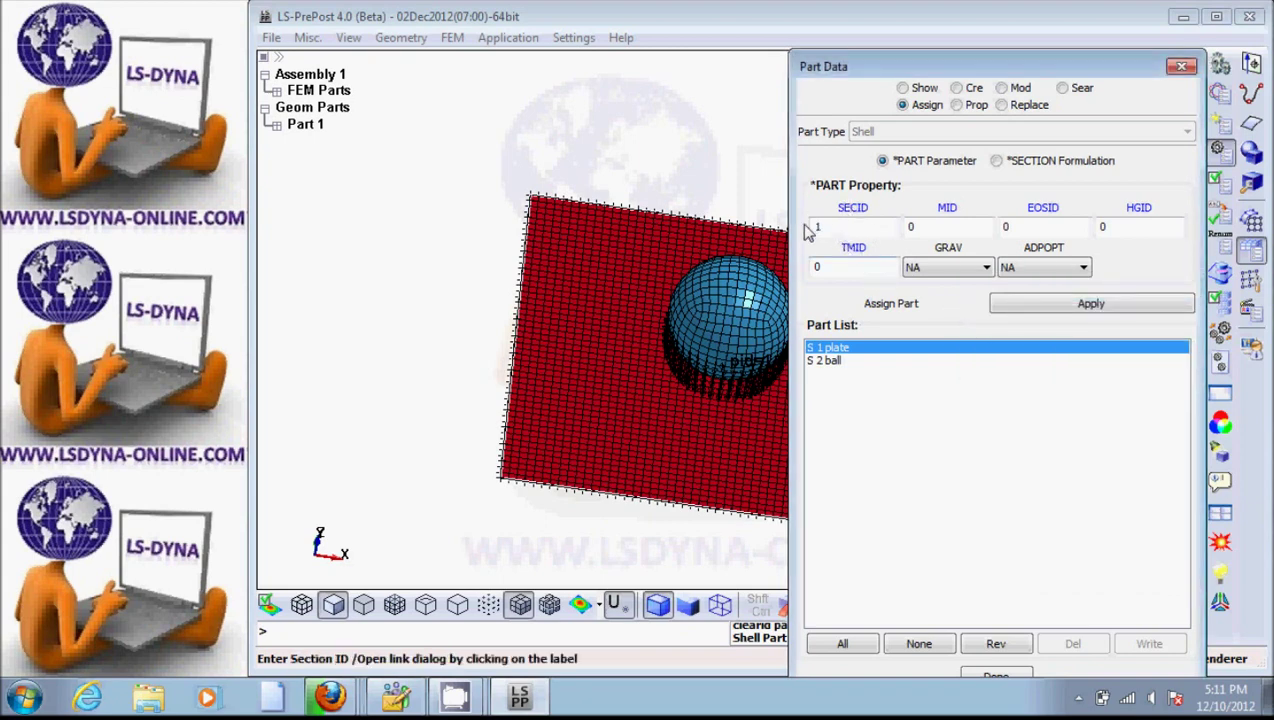
pyautogui.click(947, 209)
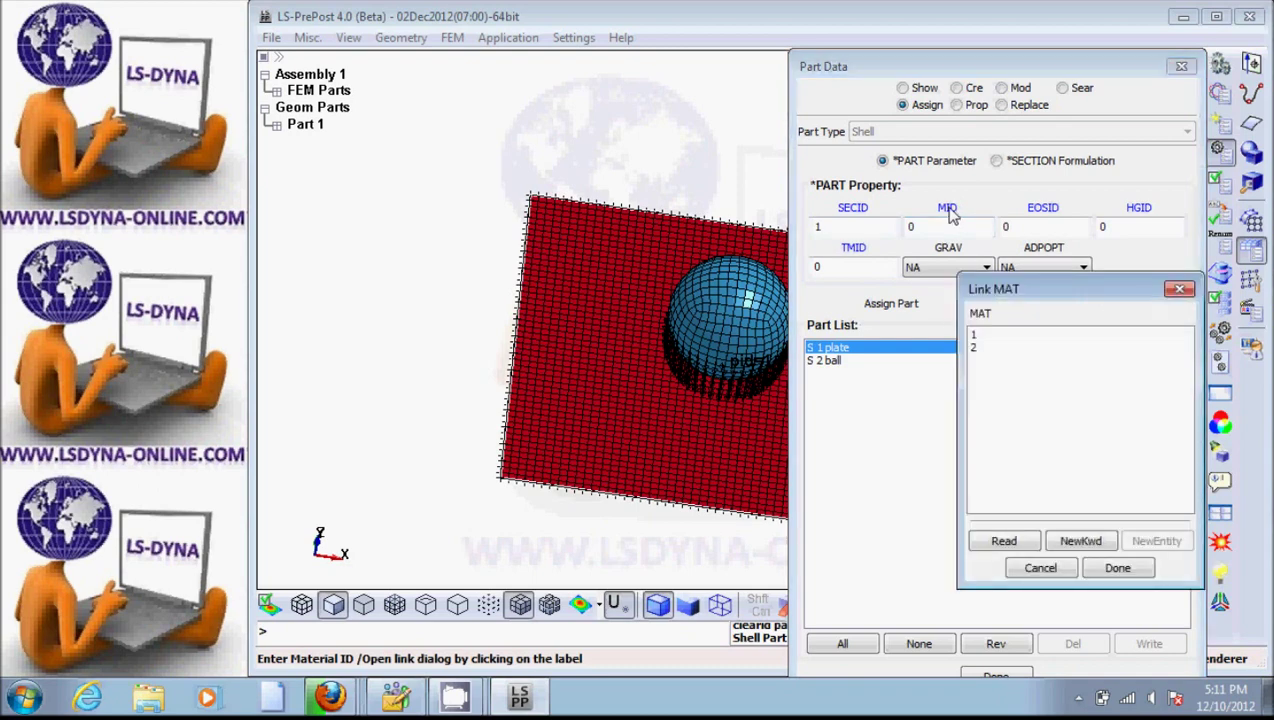
pyautogui.doubleClick(976, 350)
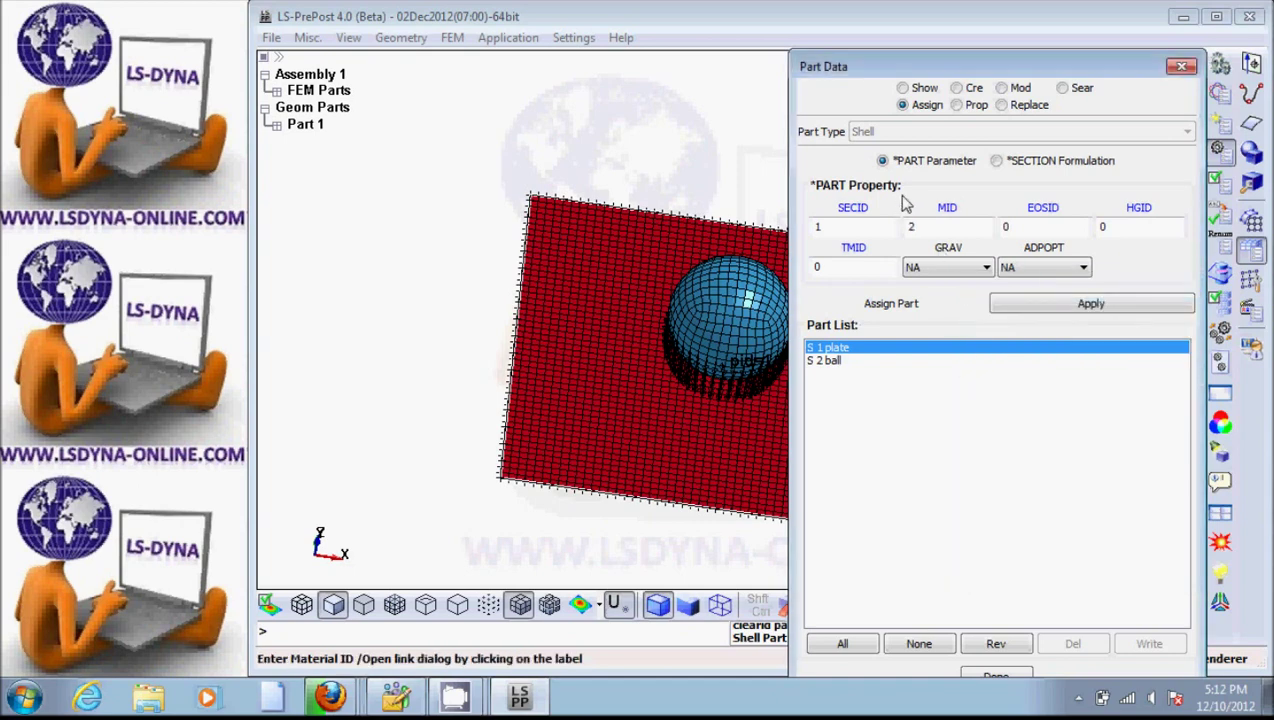
pyautogui.click(1100, 308)
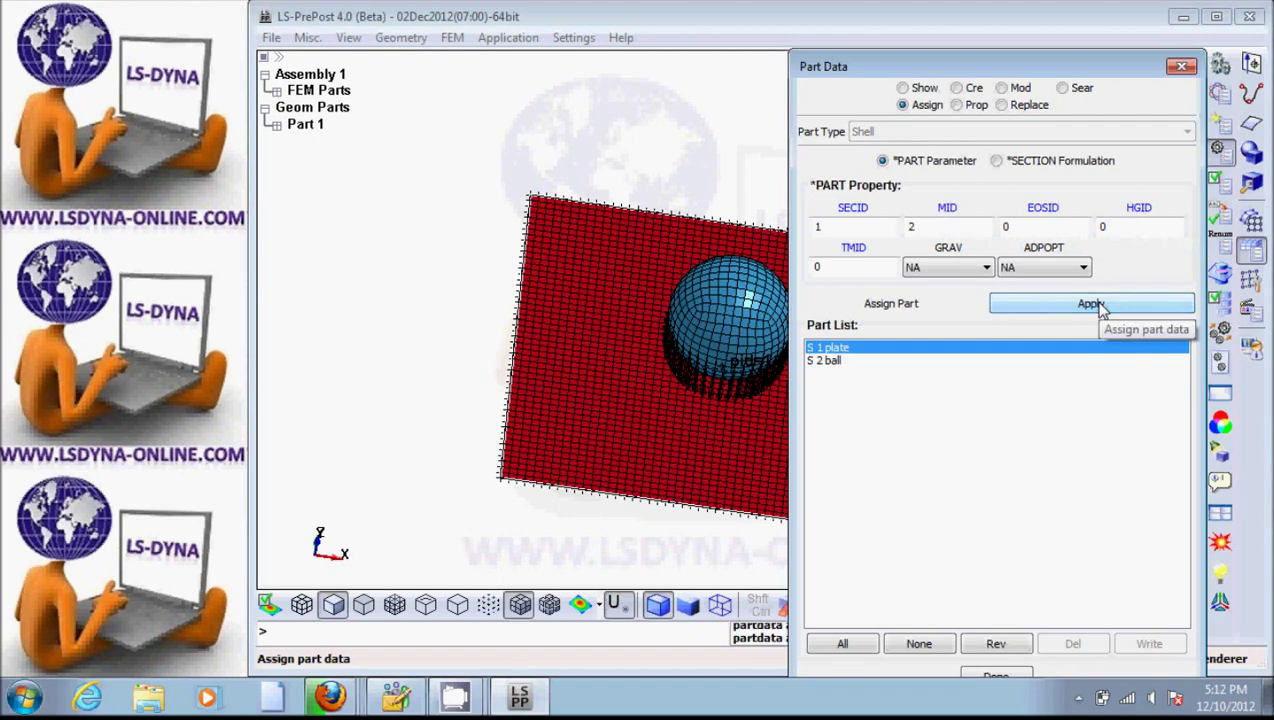
# Assign section 1 and material 1 to the ball part and close the part data
pyautogui.click(830, 362)
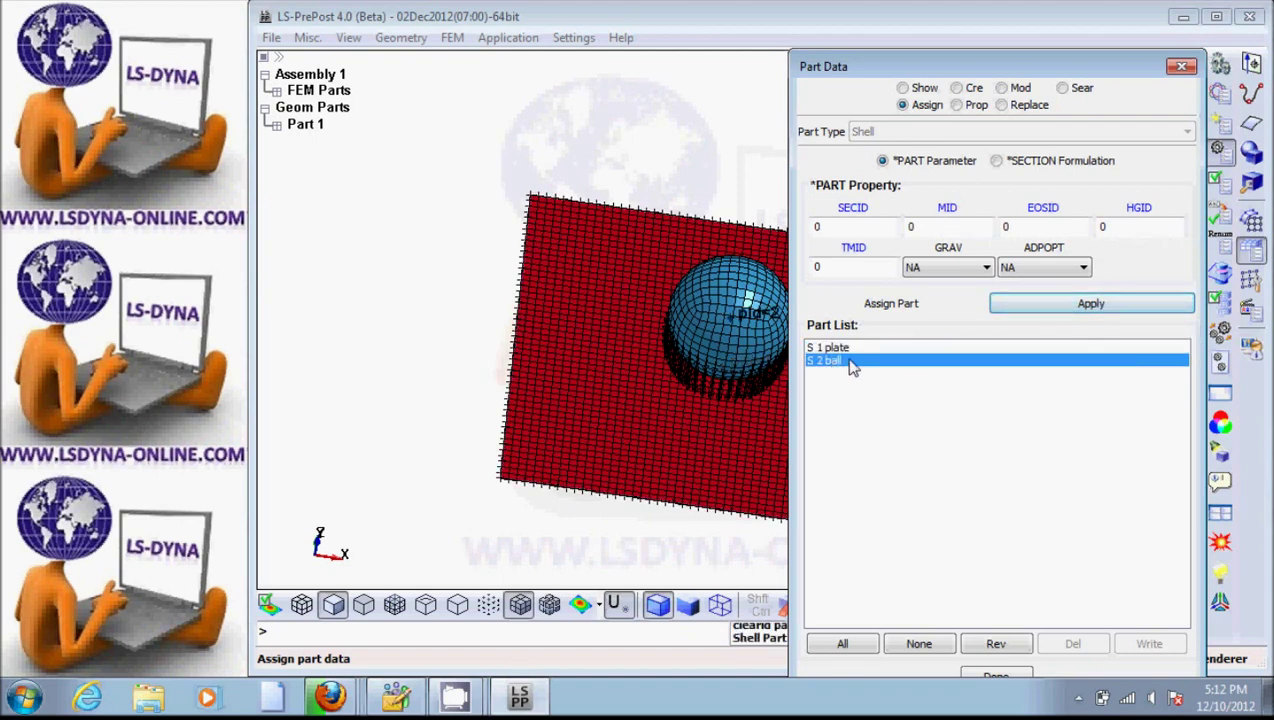
pyautogui.click(853, 208)
pyautogui.click(984, 335)
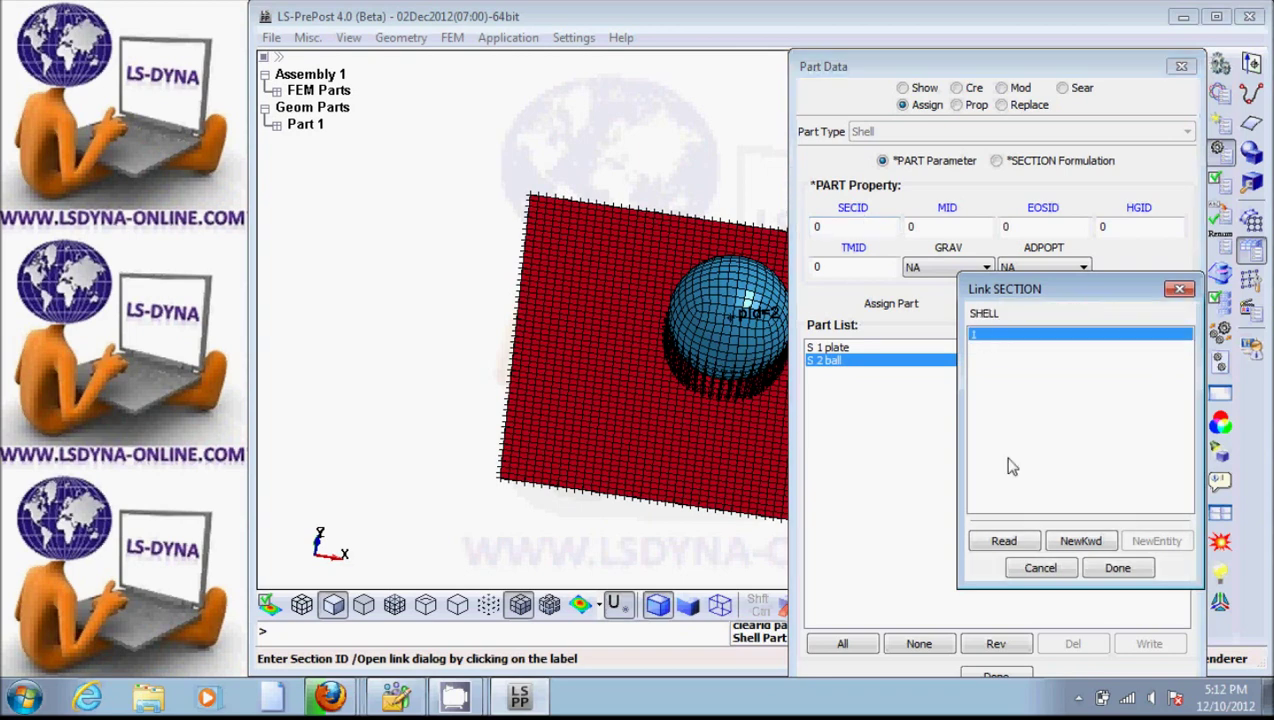
pyautogui.doubleClick(974, 337)
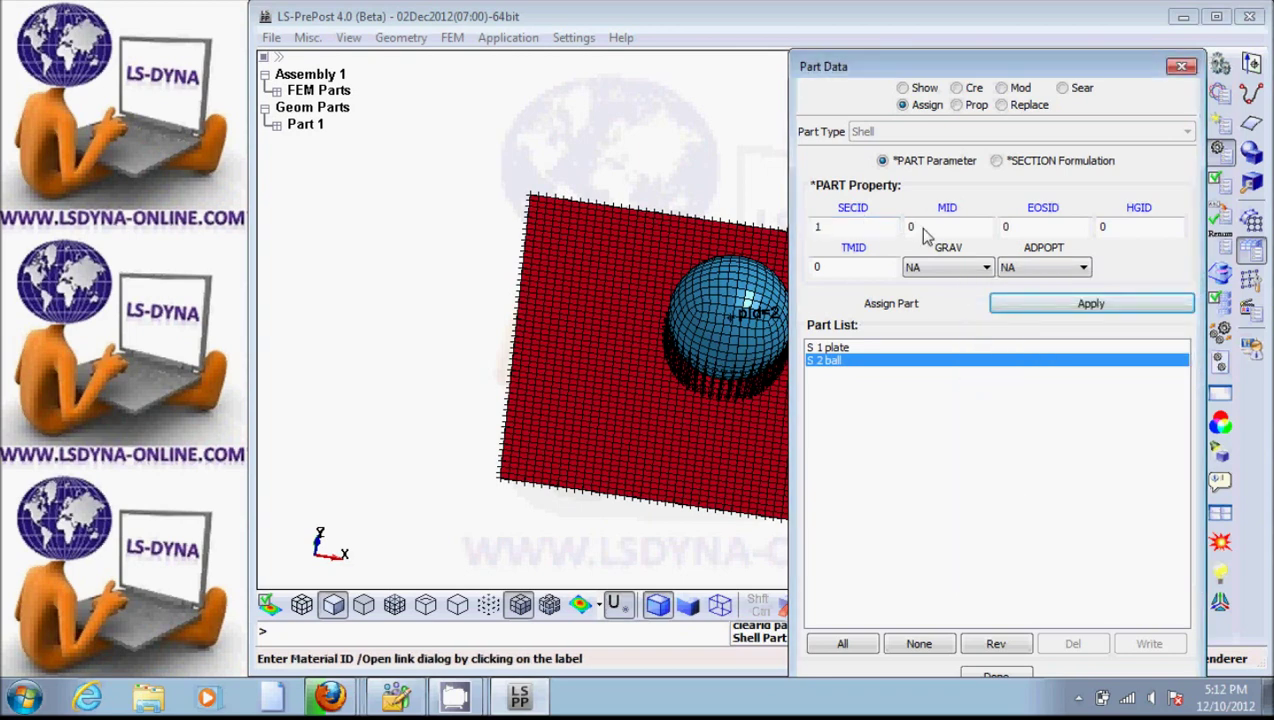
pyautogui.click(948, 208)
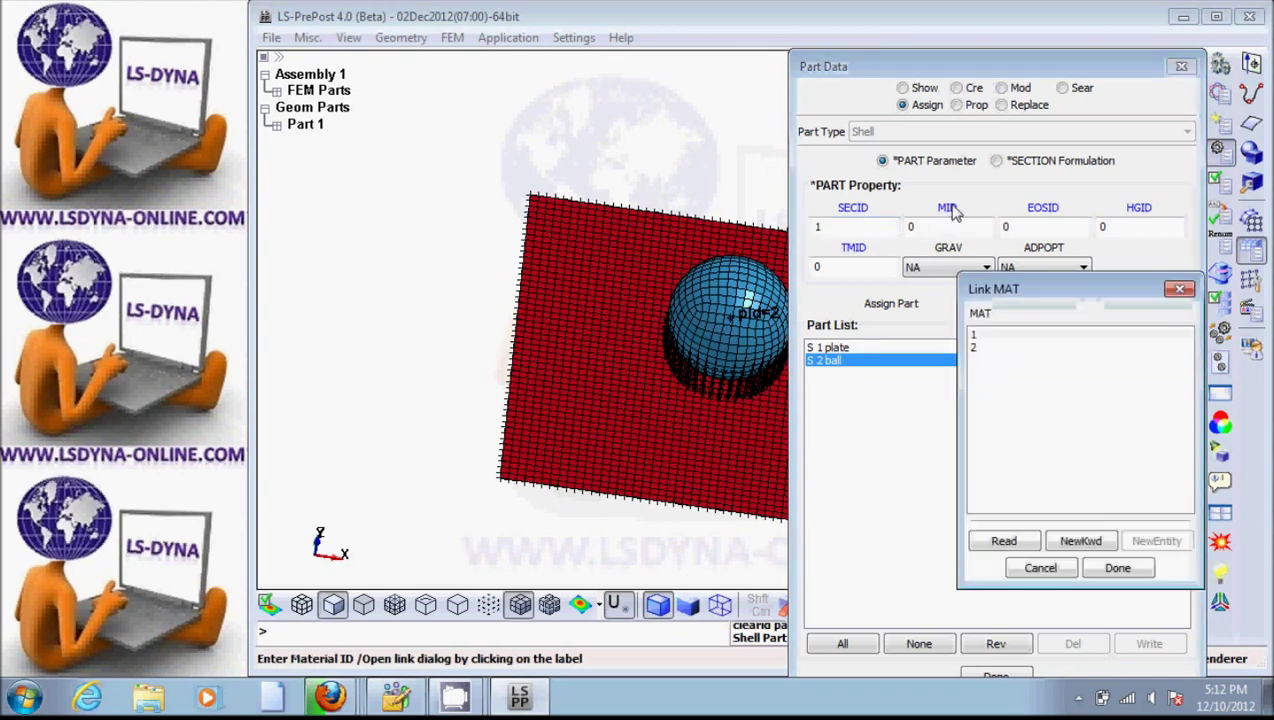
pyautogui.doubleClick(979, 336)
pyautogui.click(1092, 304)
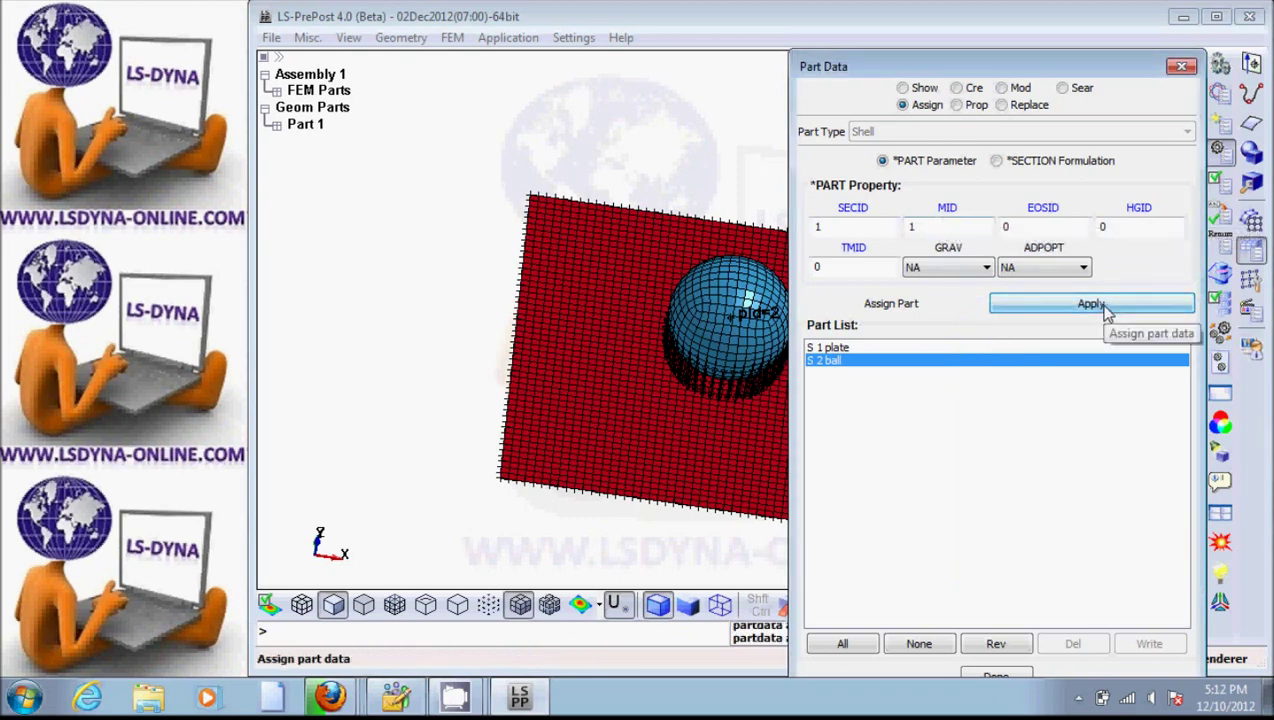
pyautogui.click(1182, 68)
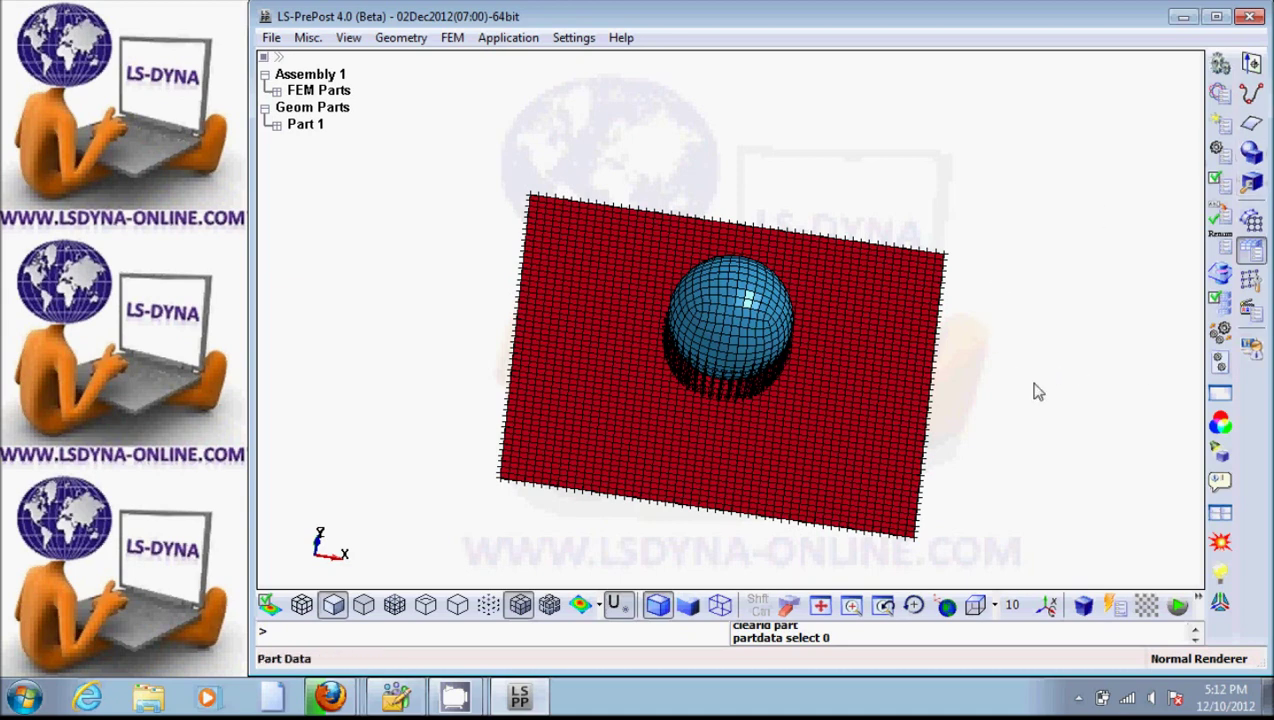
# Start a CONTACT_AUTOMATIC_SURFACE_TO_SURFACE card from the full keyword list
pyautogui.click(1220, 94)
pyautogui.moveTo(1160, 420); pyautogui.dragTo(1150, 215)
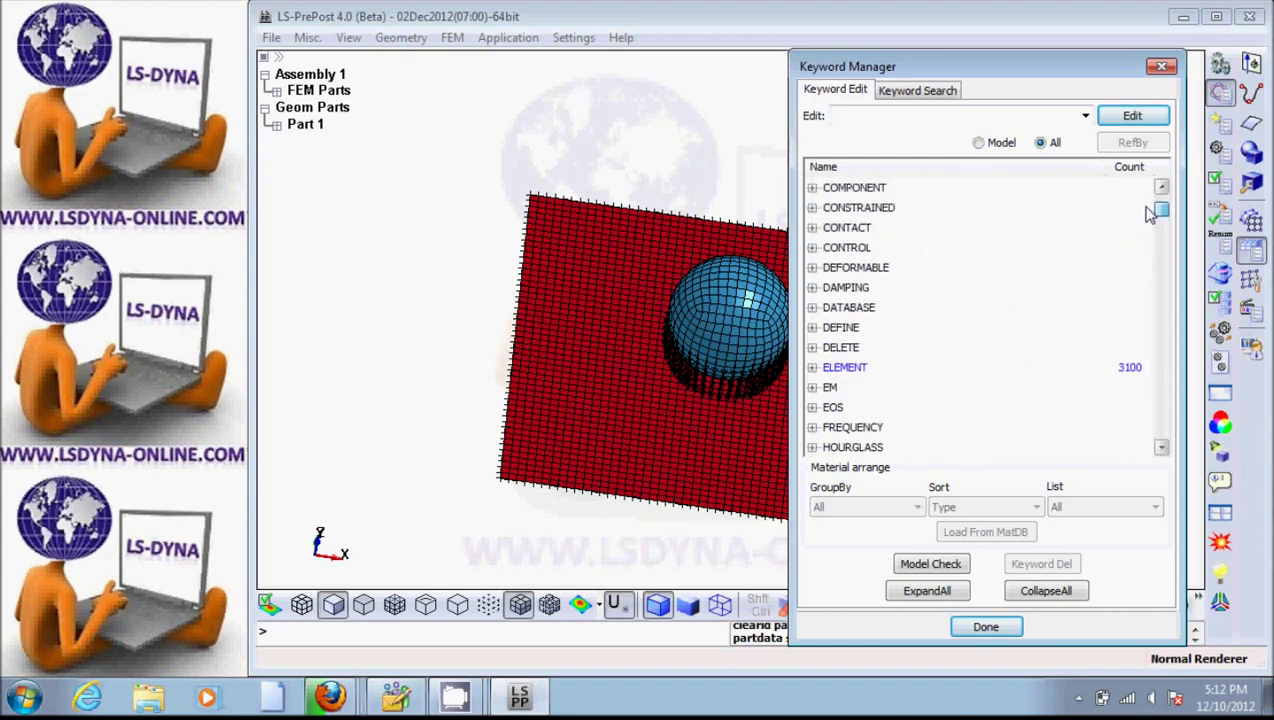
pyautogui.click(812, 228)
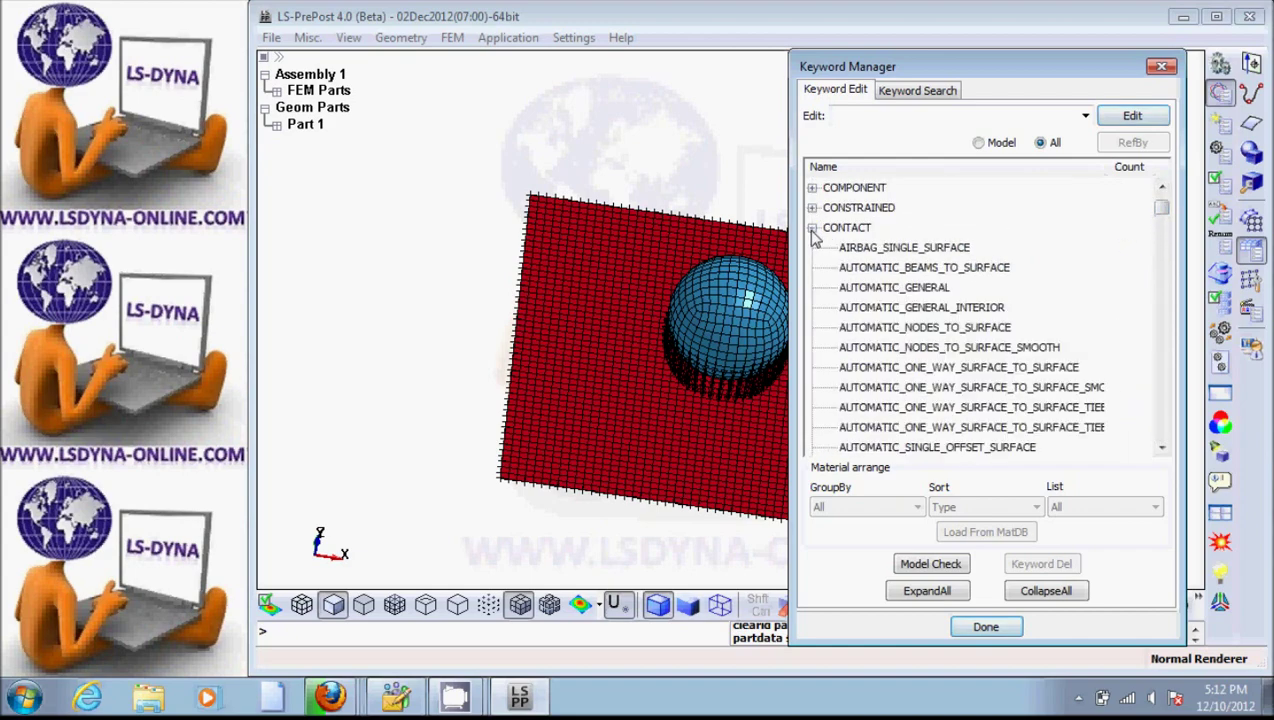
pyautogui.click(1161, 448)
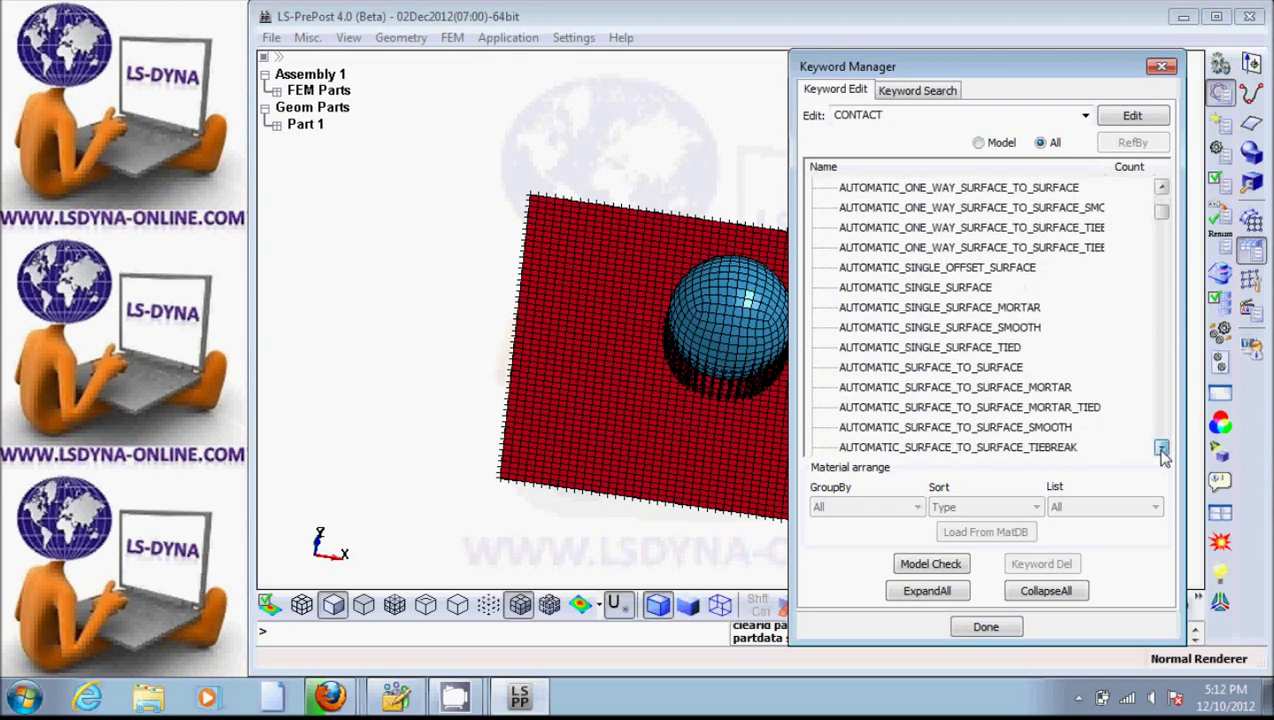
pyautogui.click(906, 352)
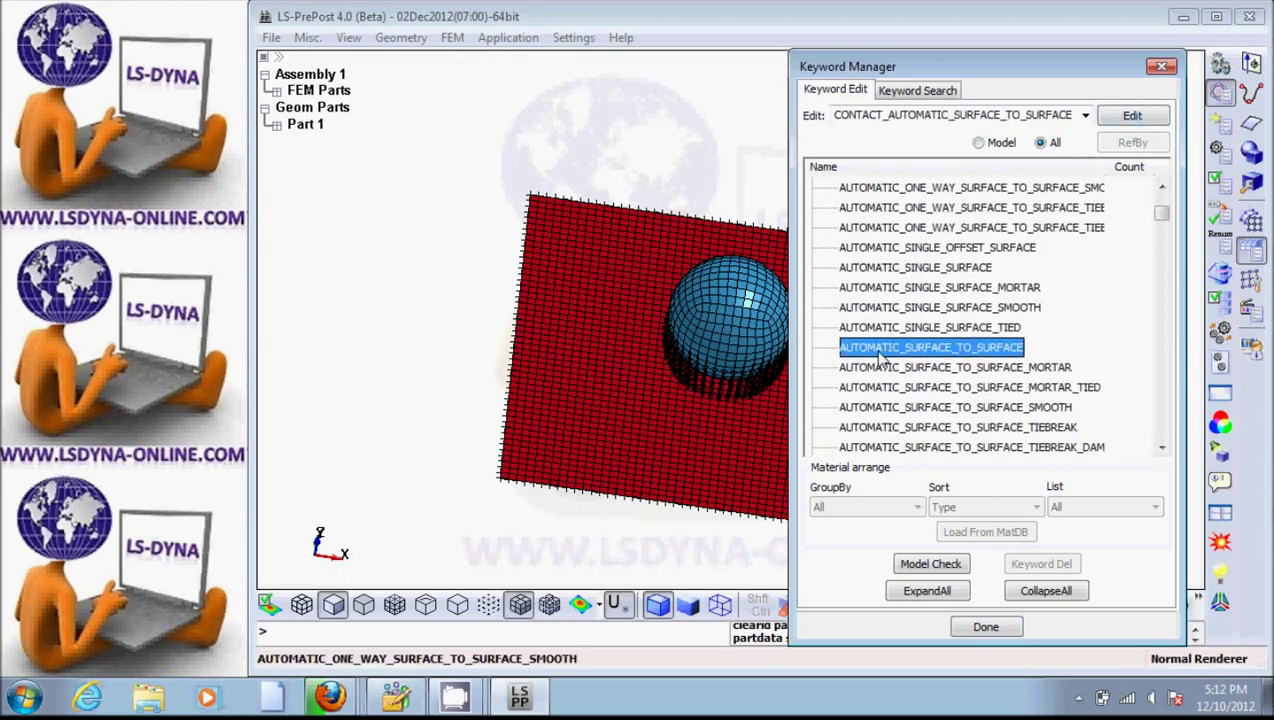
pyautogui.click(1132, 117)
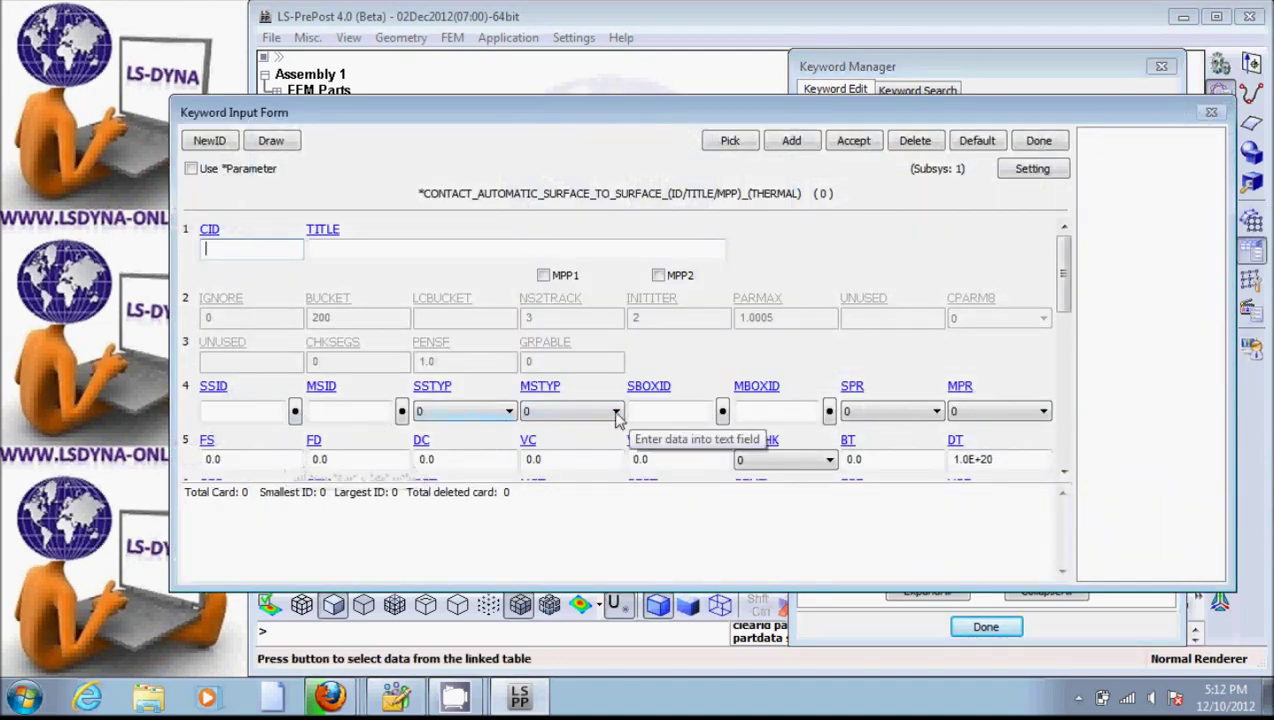
# Set the contact card's slave type SSTYP and master type MSTYP to 3, part ID
pyautogui.click(509, 412)
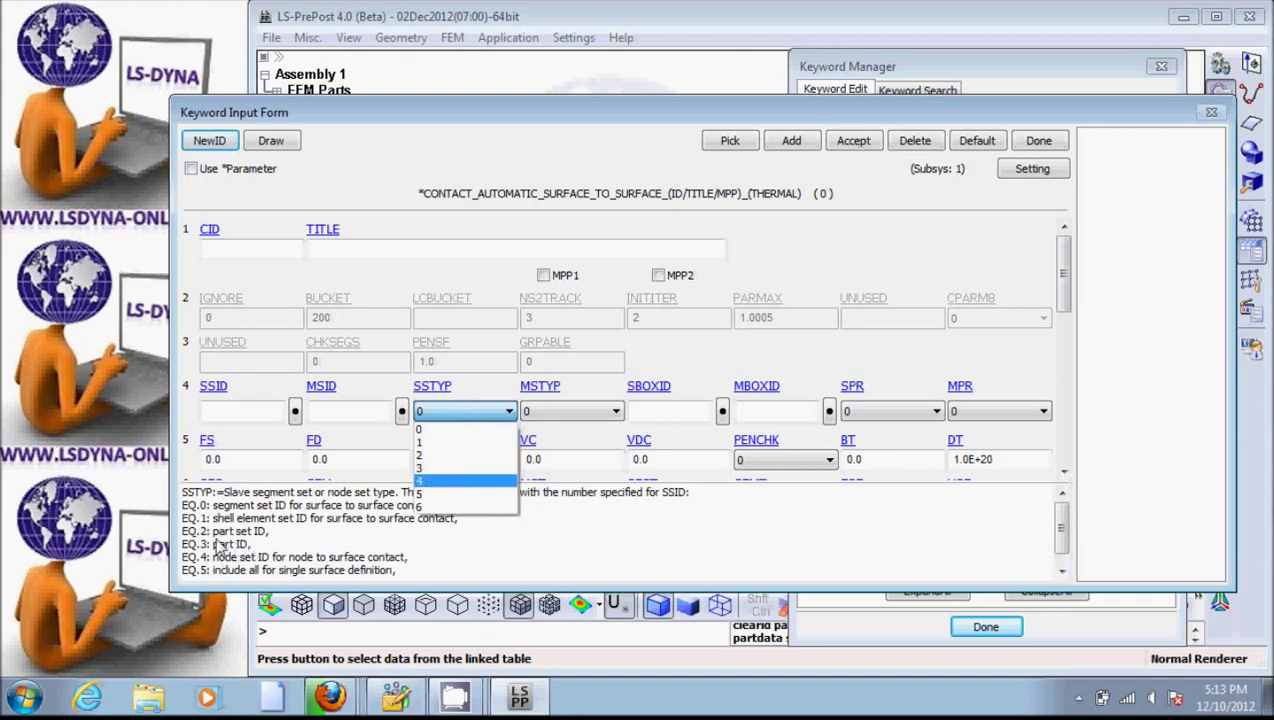
pyautogui.click(424, 468)
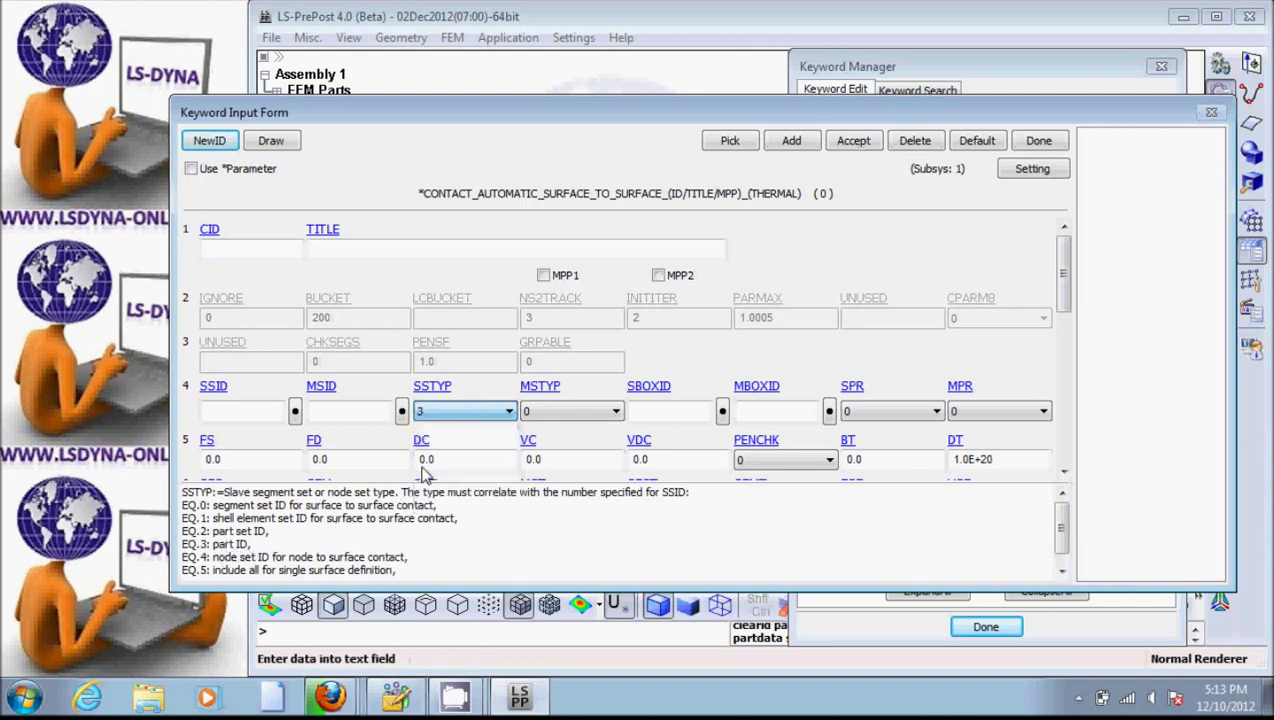
pyautogui.click(548, 418)
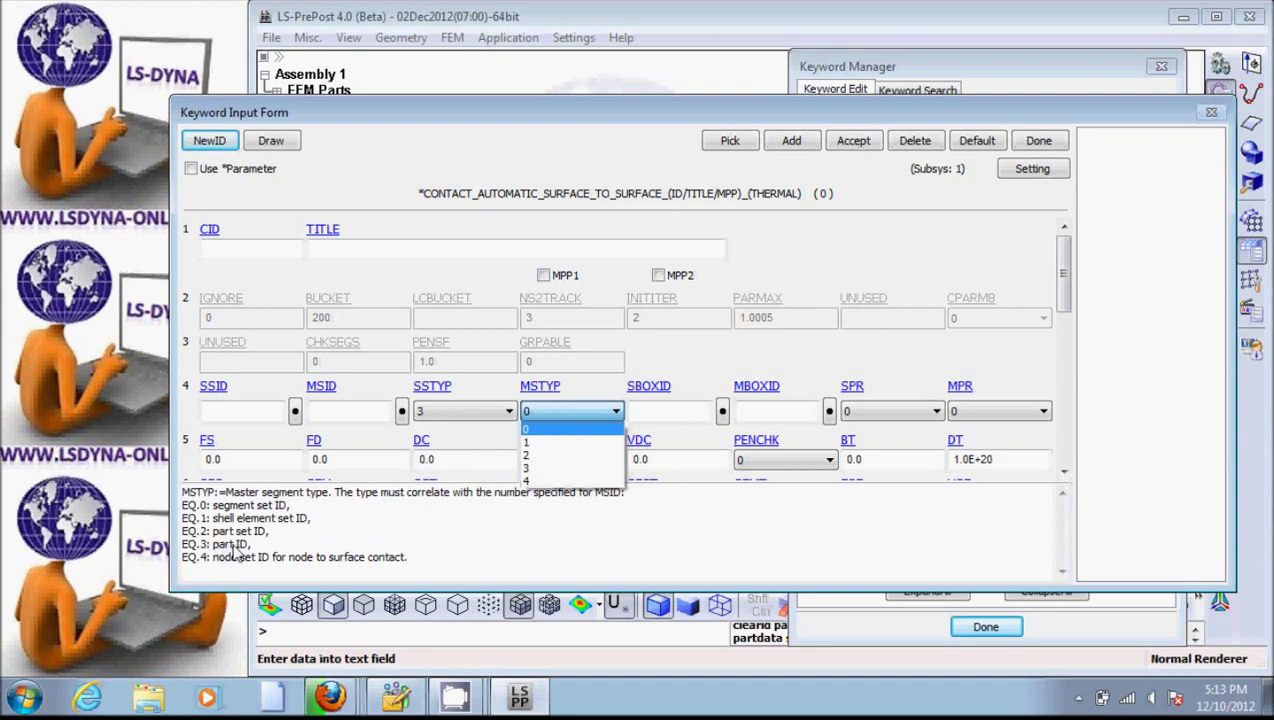
pyautogui.click(540, 467)
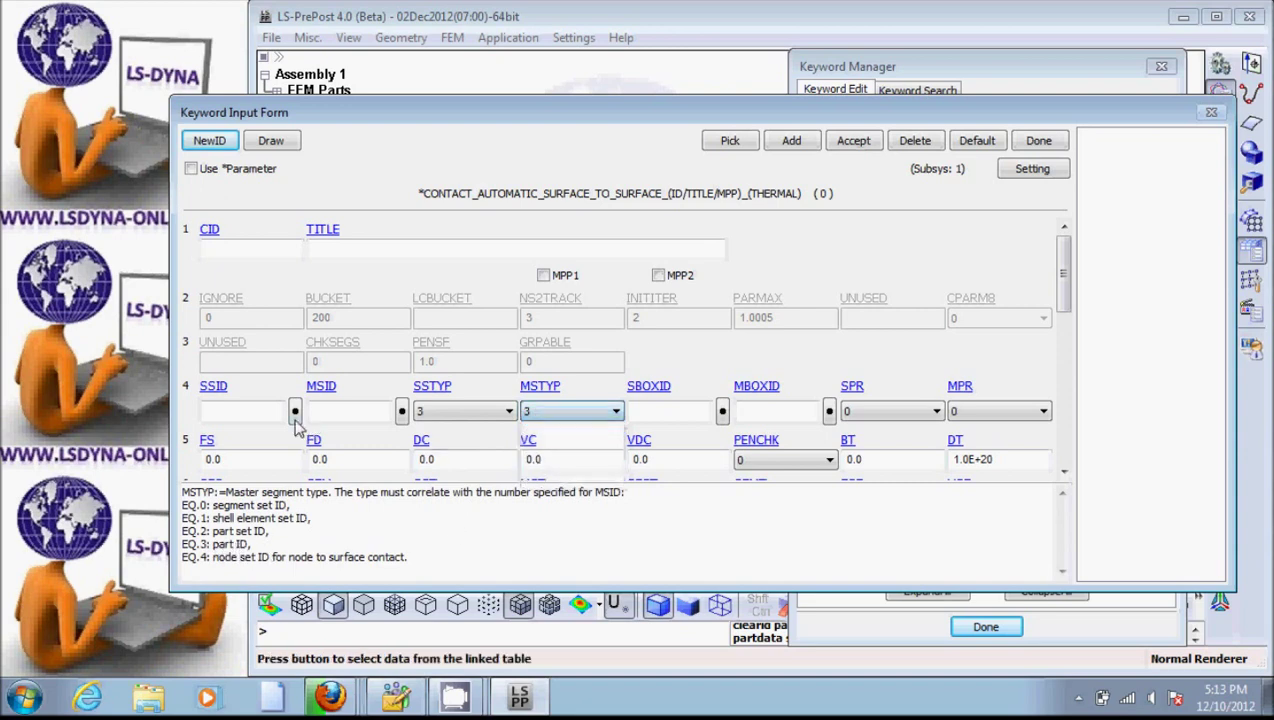
# Set the contact's SSID to 1 and MSID to 2, accept the card and close its form
pyautogui.click(233, 416)
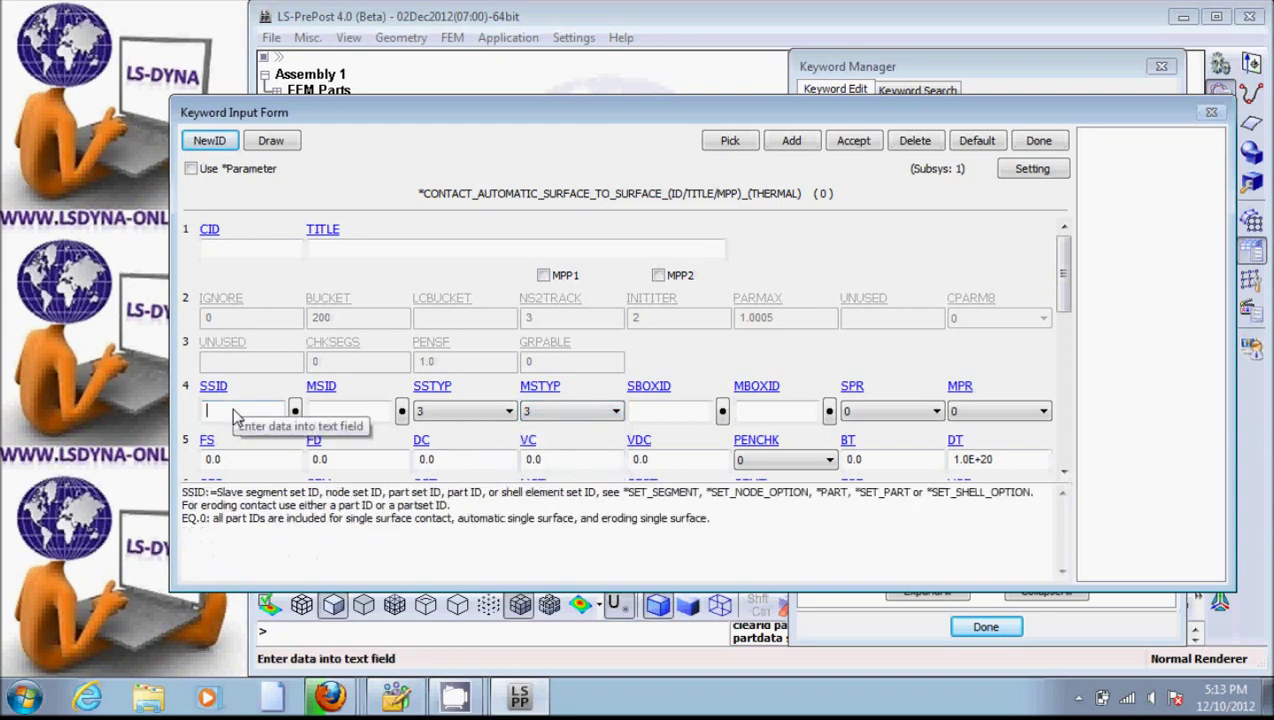
pyautogui.write('1')
pyautogui.click(343, 421)
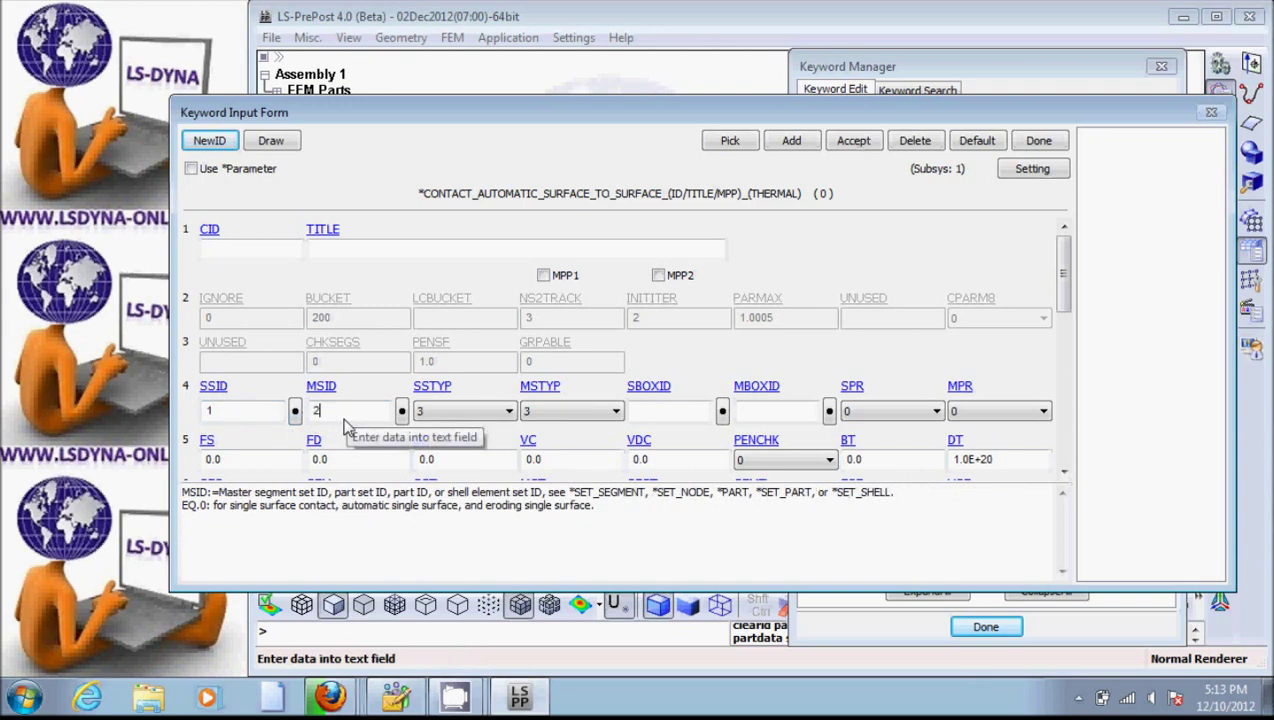
pyautogui.click(853, 140)
pyautogui.click(1038, 140)
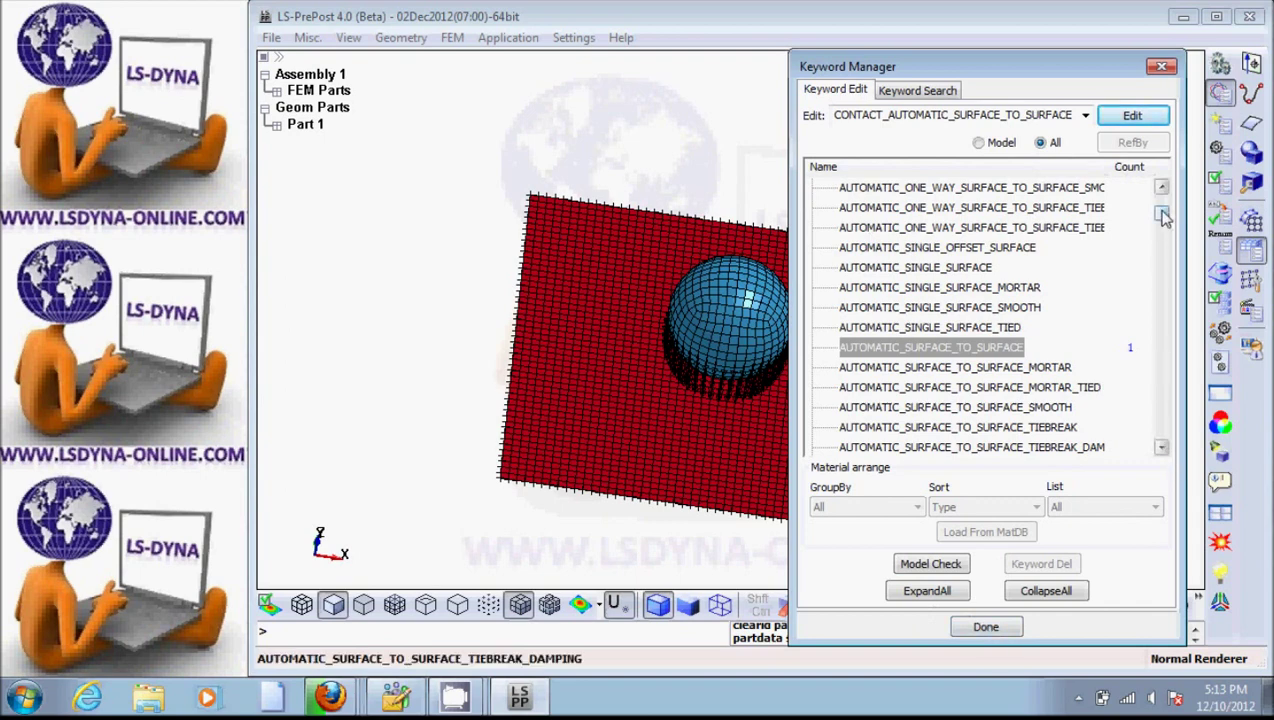
# Create a CONTROL_TERMINATION card with ENDTIM 0.002, accept it and close its form
pyautogui.moveTo(1163, 216); pyautogui.dragTo(1167, 204)
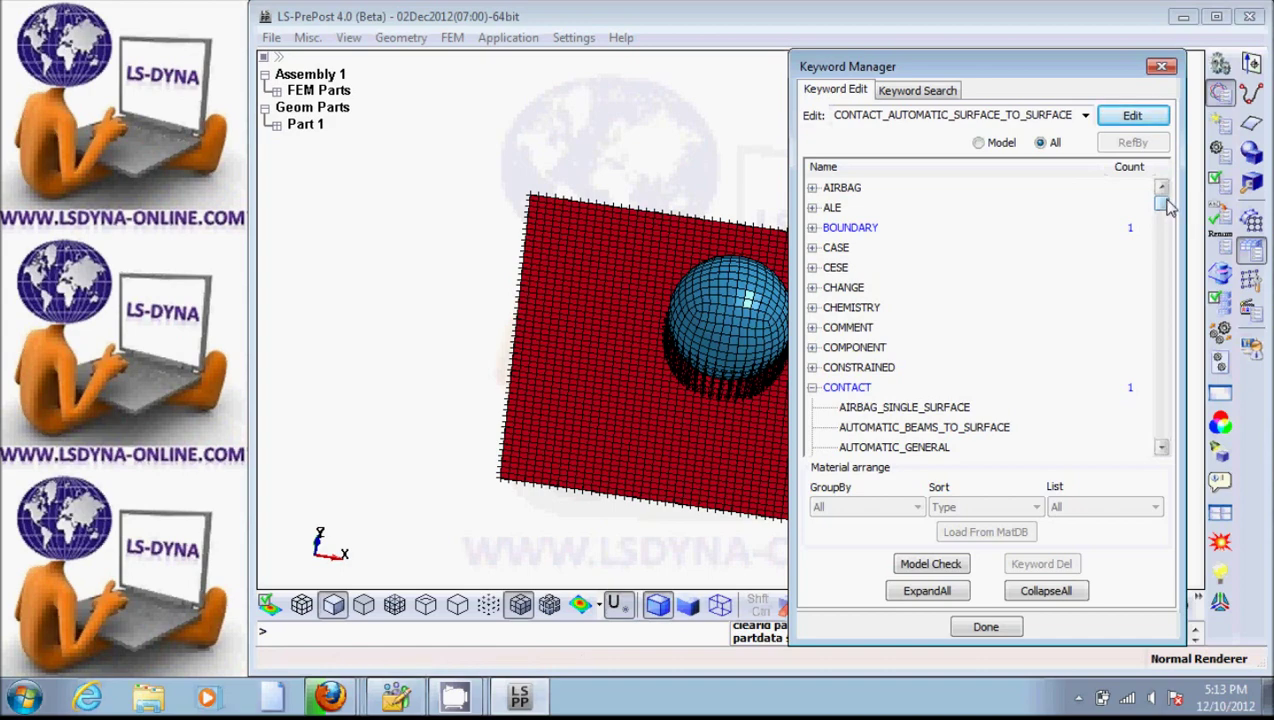
pyautogui.moveTo(1163, 203); pyautogui.dragTo(1163, 268)
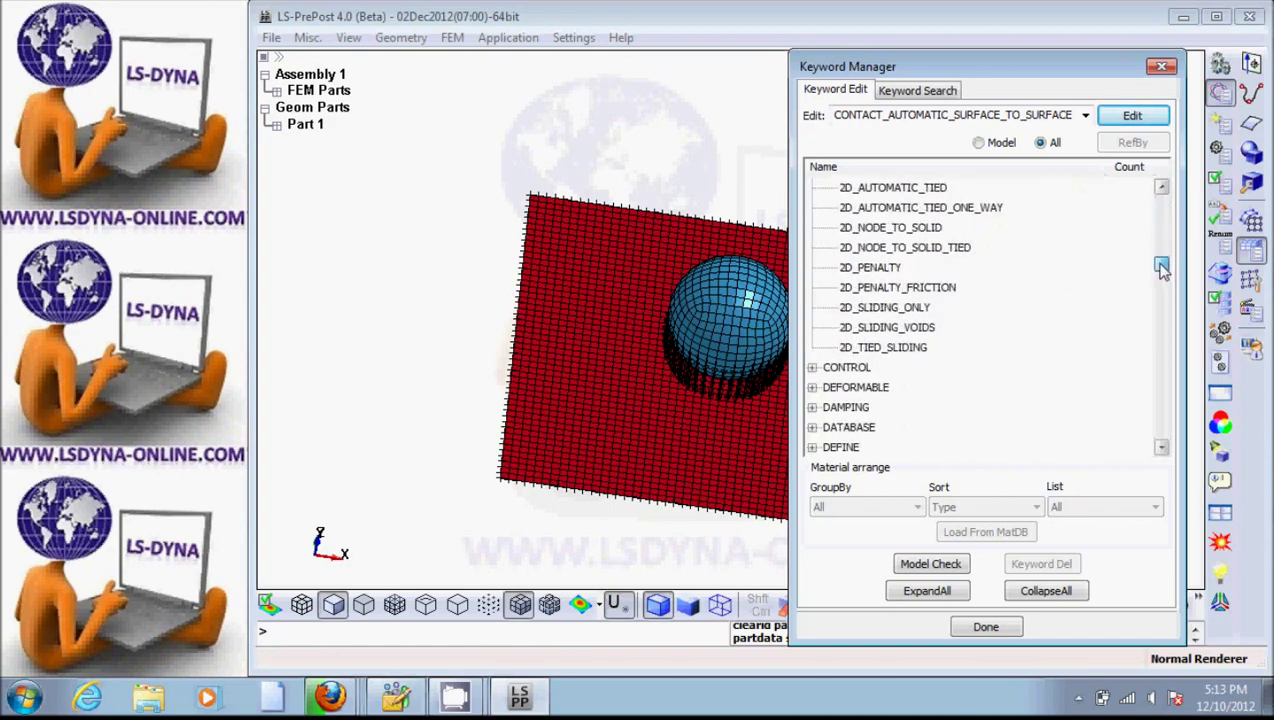
pyautogui.click(820, 370)
pyautogui.moveTo(1163, 257); pyautogui.dragTo(1166, 297)
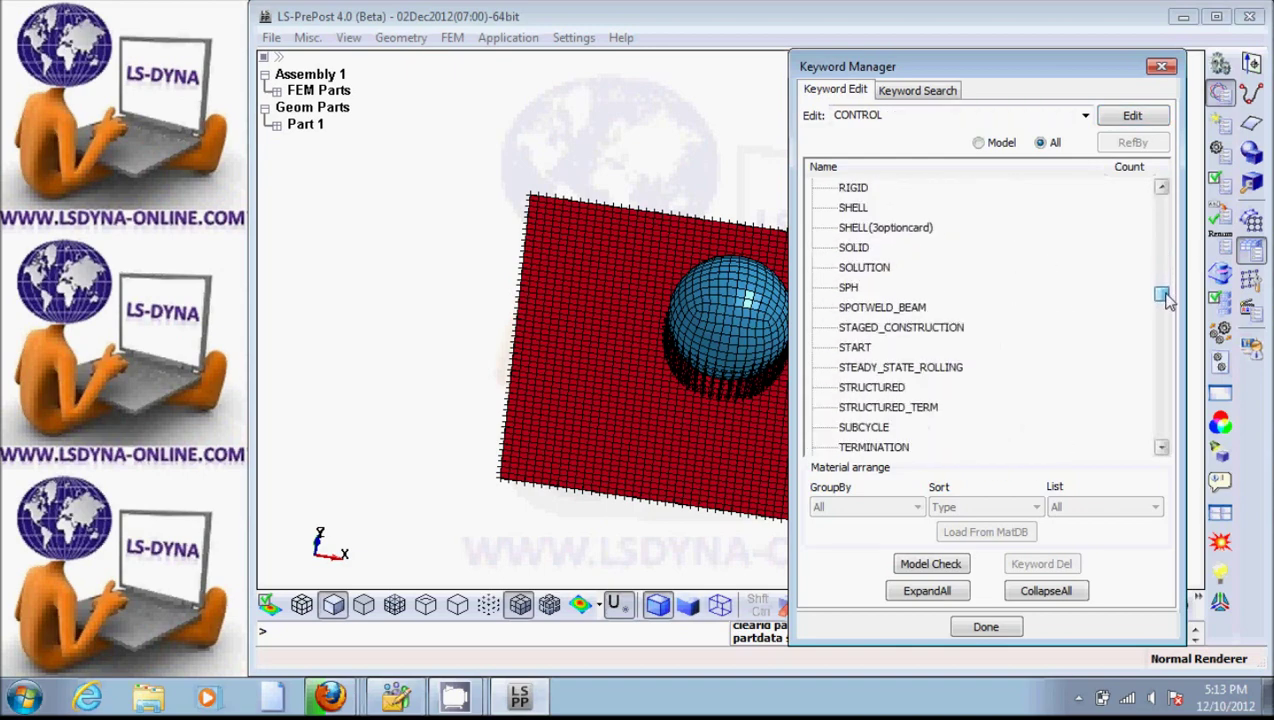
pyautogui.click(880, 447)
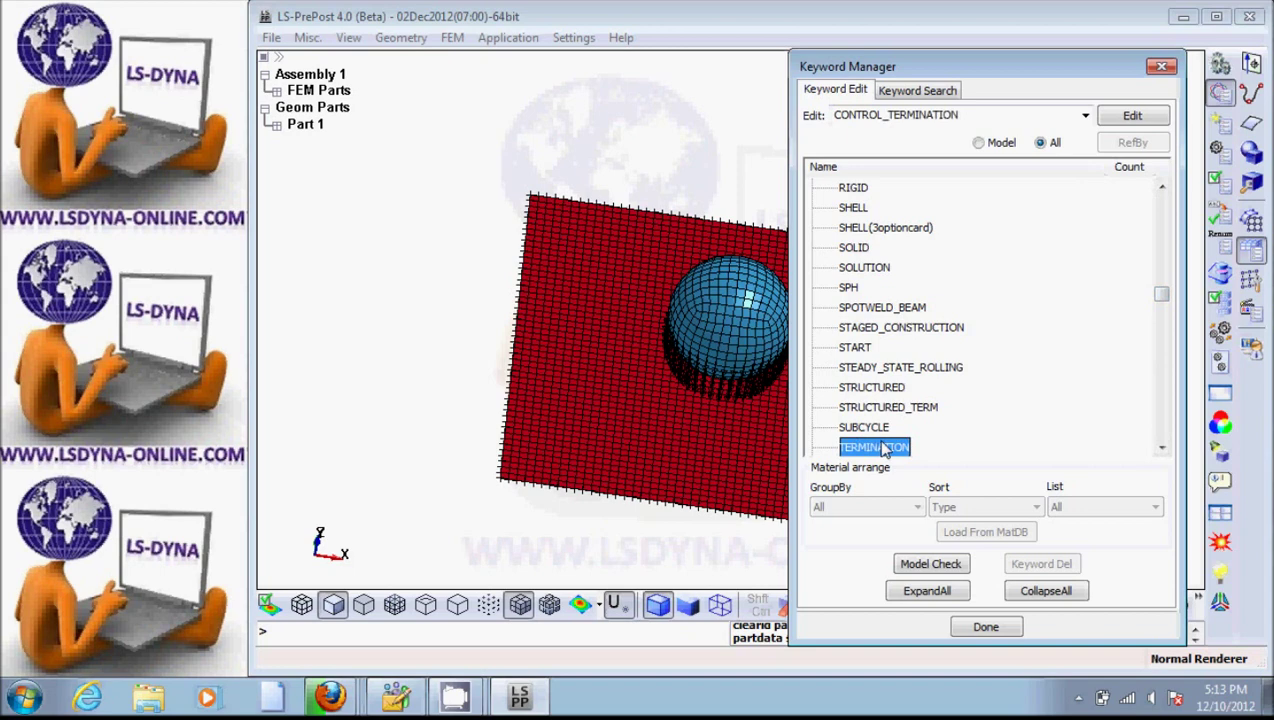
pyautogui.click(1132, 118)
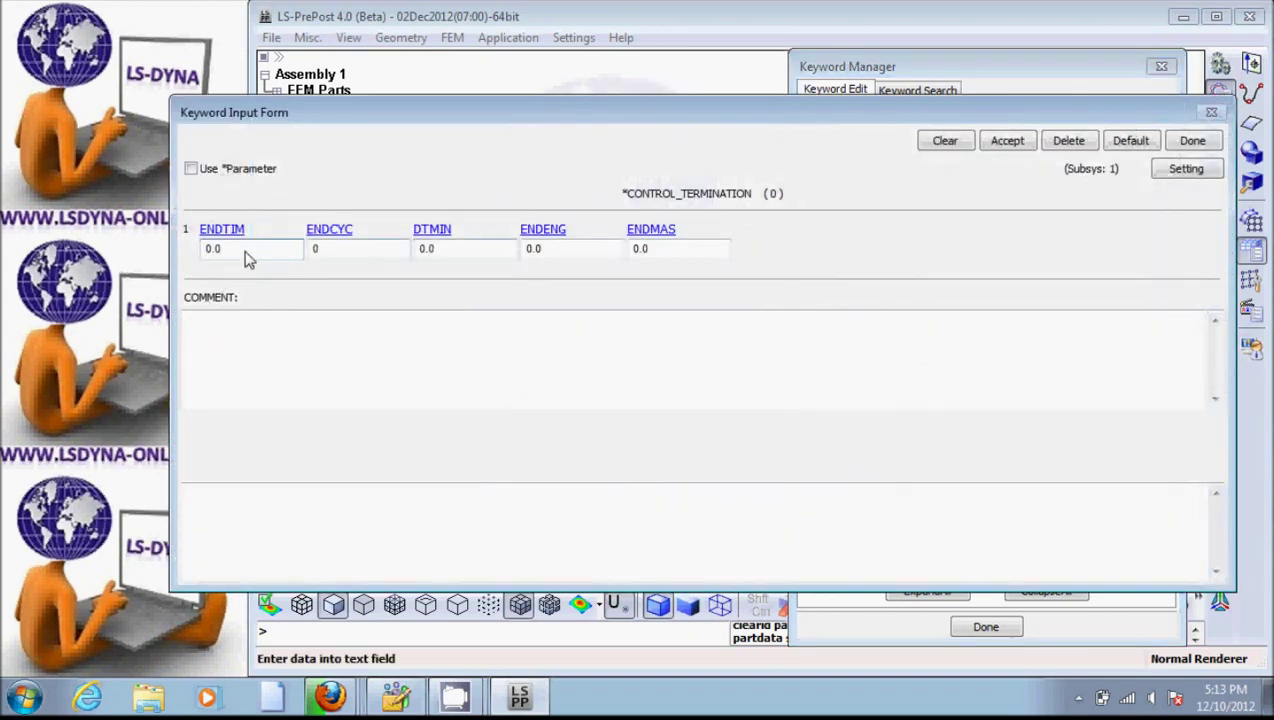
pyautogui.click(215, 250)
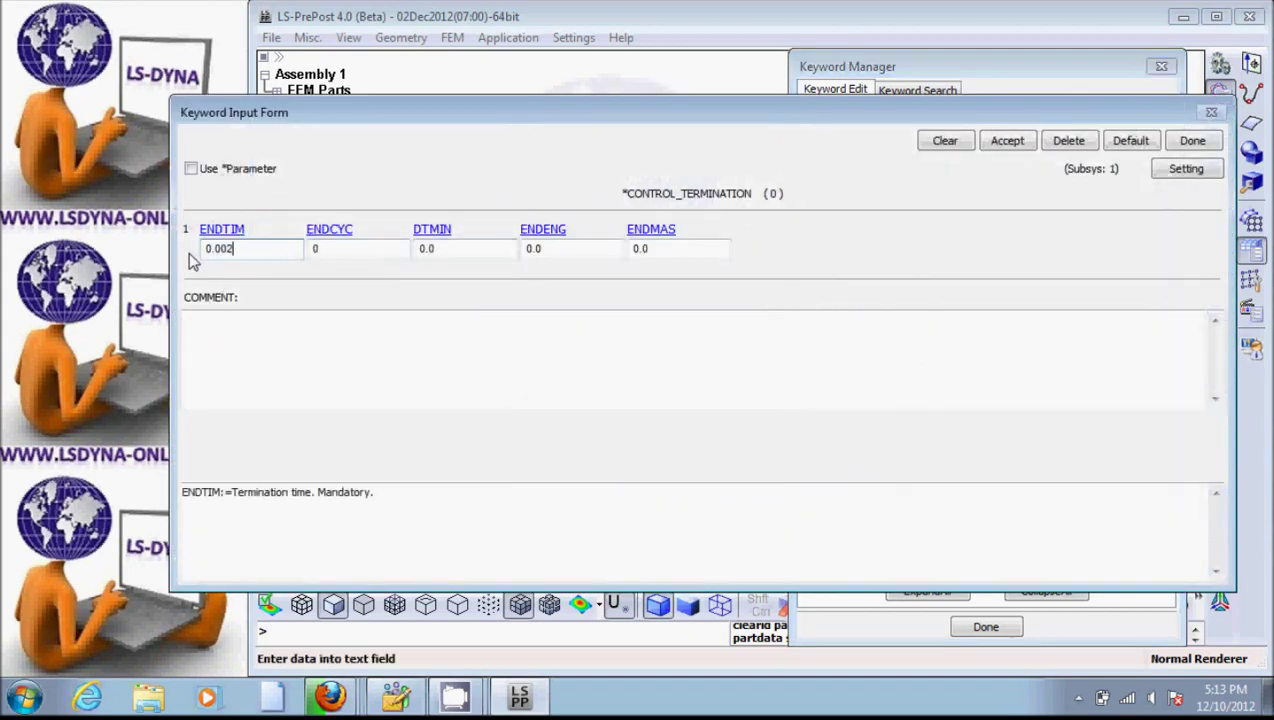
pyautogui.click(1010, 146)
pyautogui.click(1192, 141)
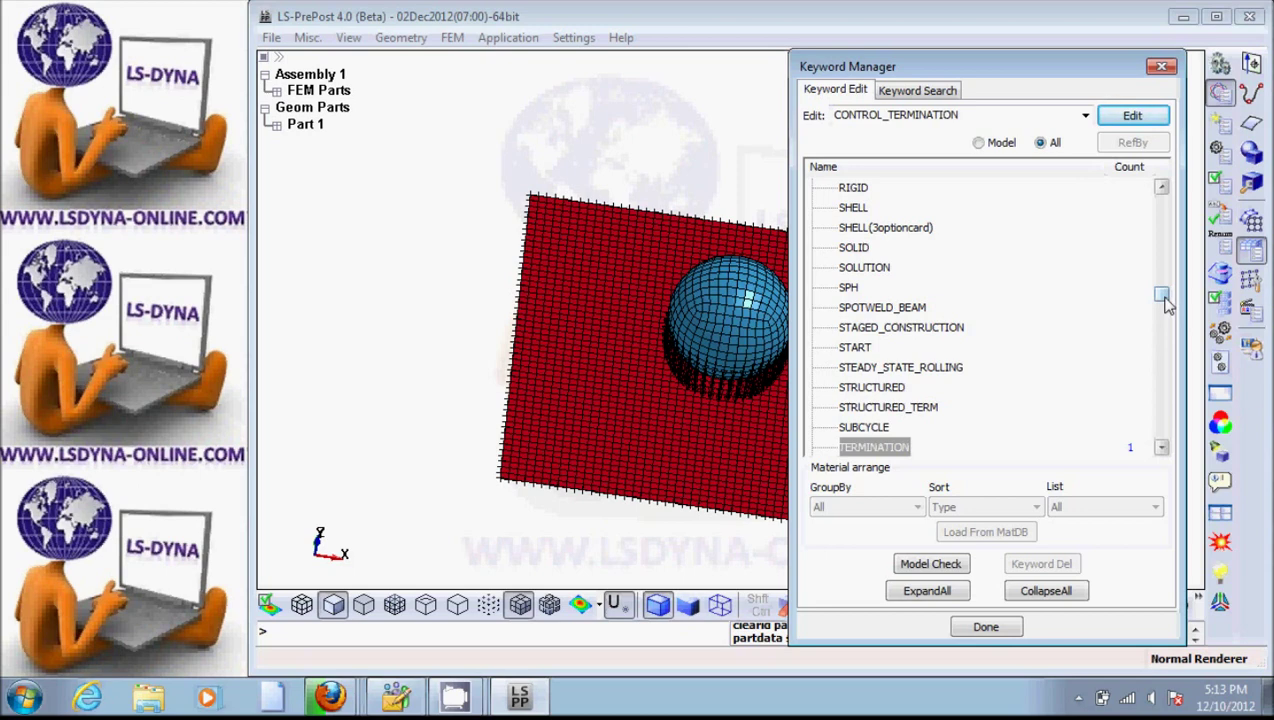
# Create a CONTROL_ENERGY card with HGEN and SLNTEN set to 2, accept it and close its form
pyautogui.moveTo(1166, 303); pyautogui.dragTo(1170, 268)
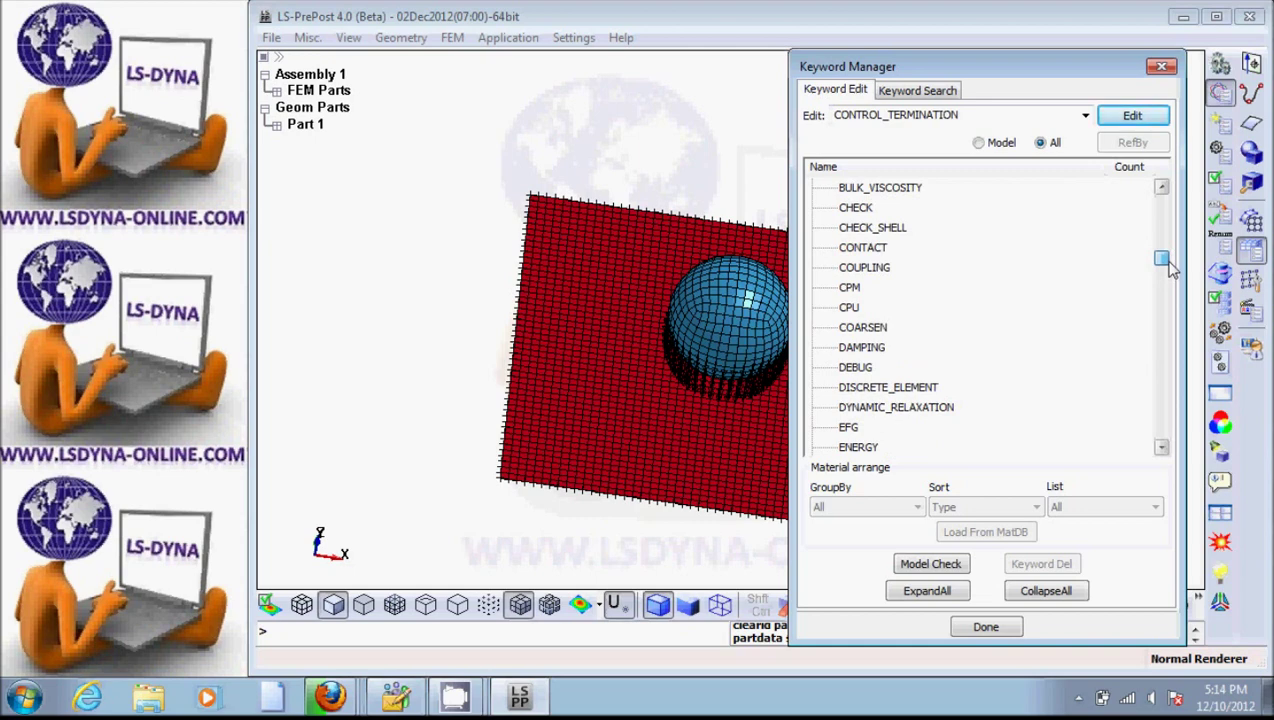
pyautogui.click(870, 448)
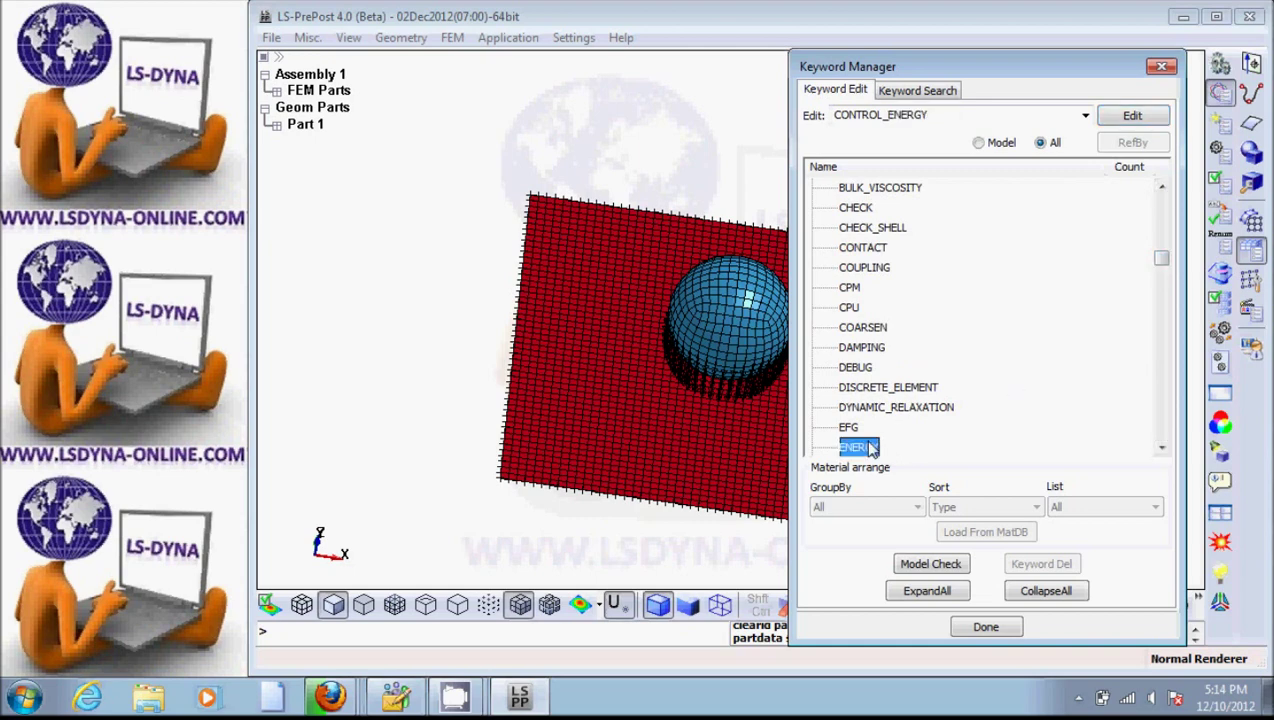
pyautogui.click(1132, 115)
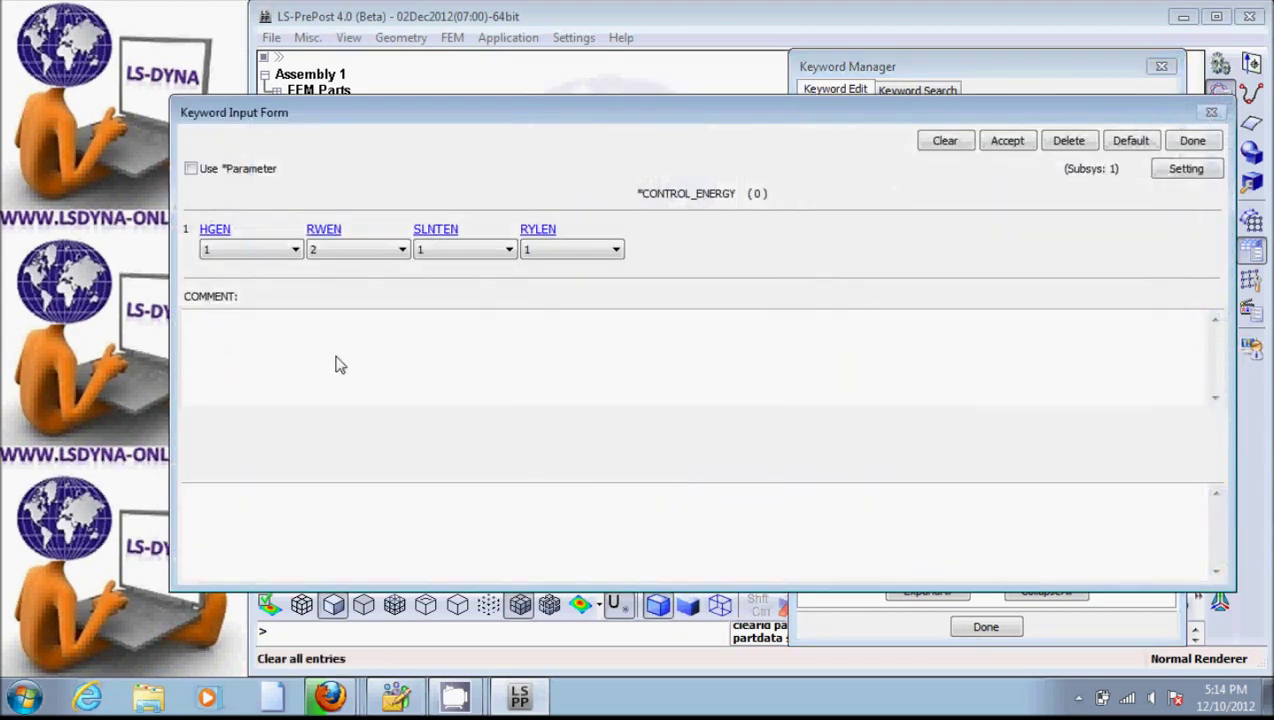
pyautogui.click(295, 251)
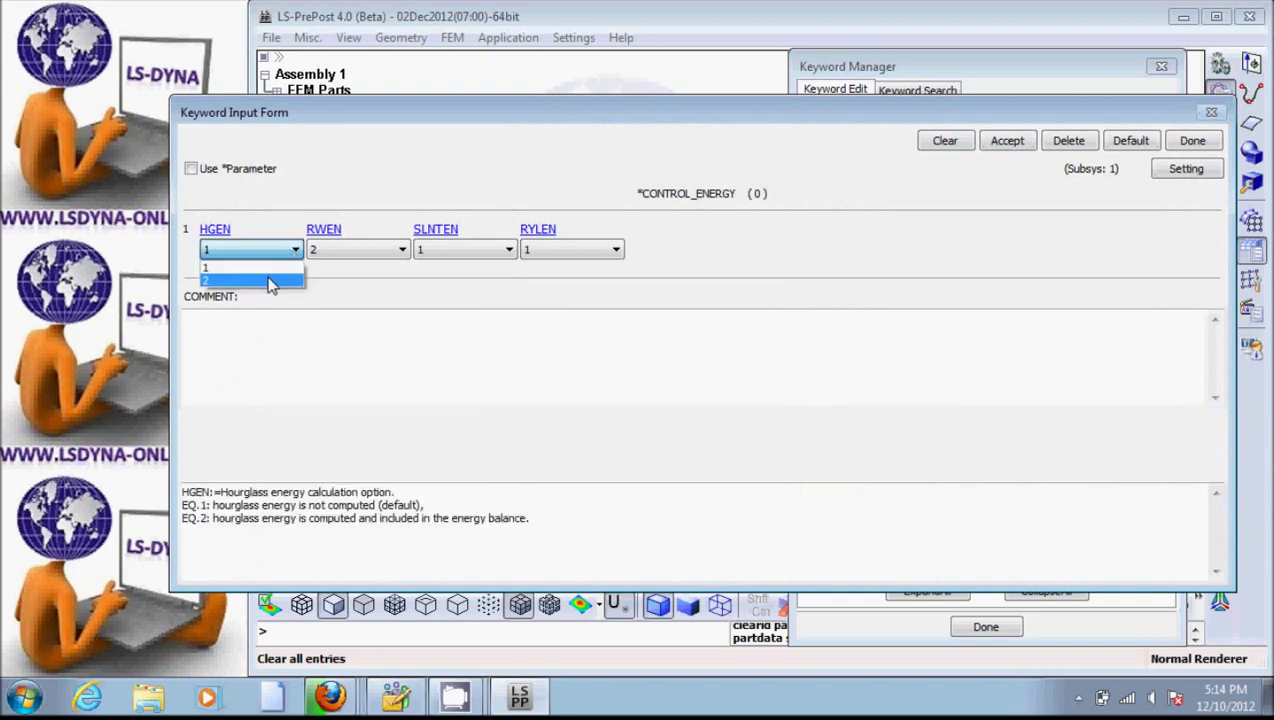
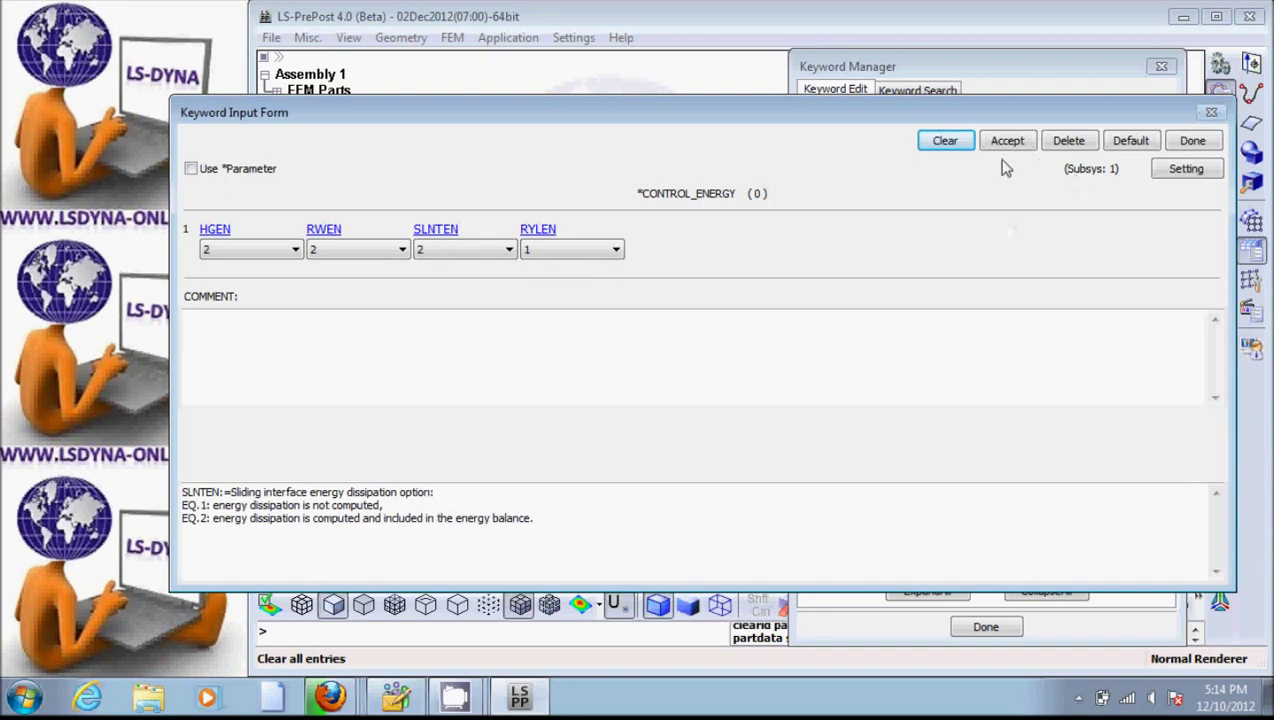
pyautogui.click(1005, 140)
pyautogui.click(1192, 141)
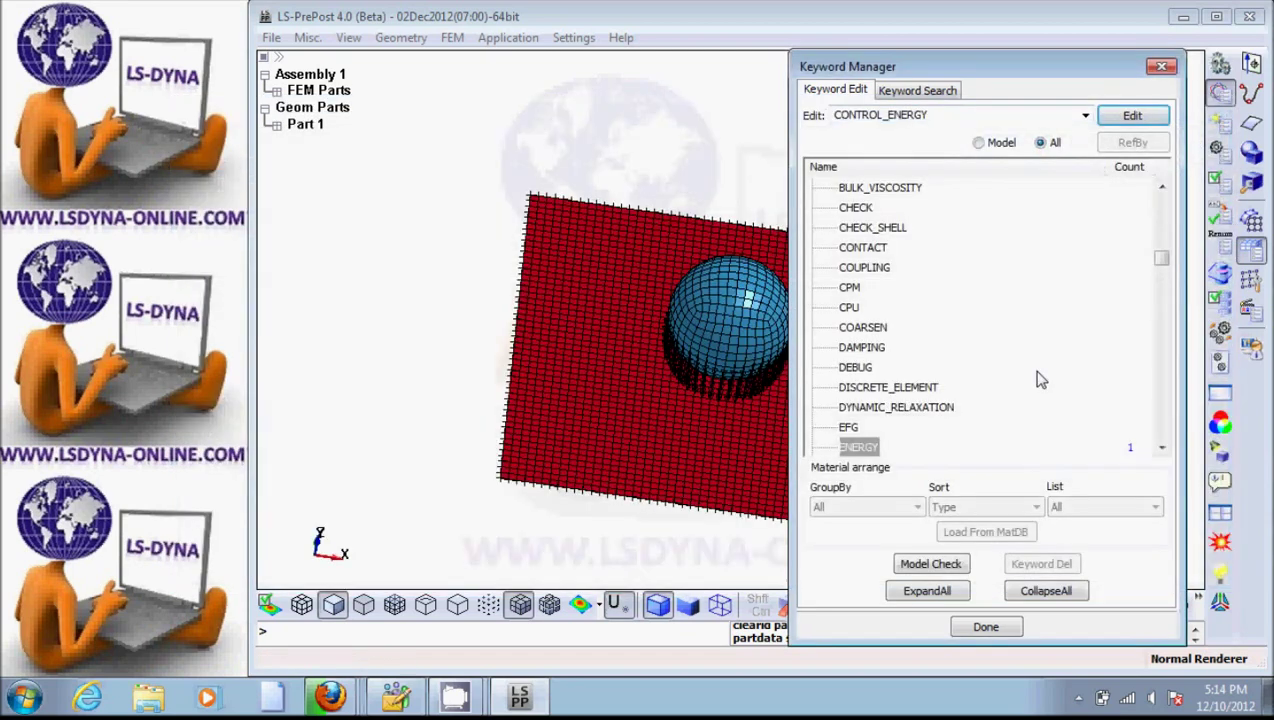
# Create a DATABASE_BINARY_D3PLOT card with output interval DT 0.0002, accept it and close its form
pyautogui.moveTo(1163, 263); pyautogui.dragTo(1166, 312)
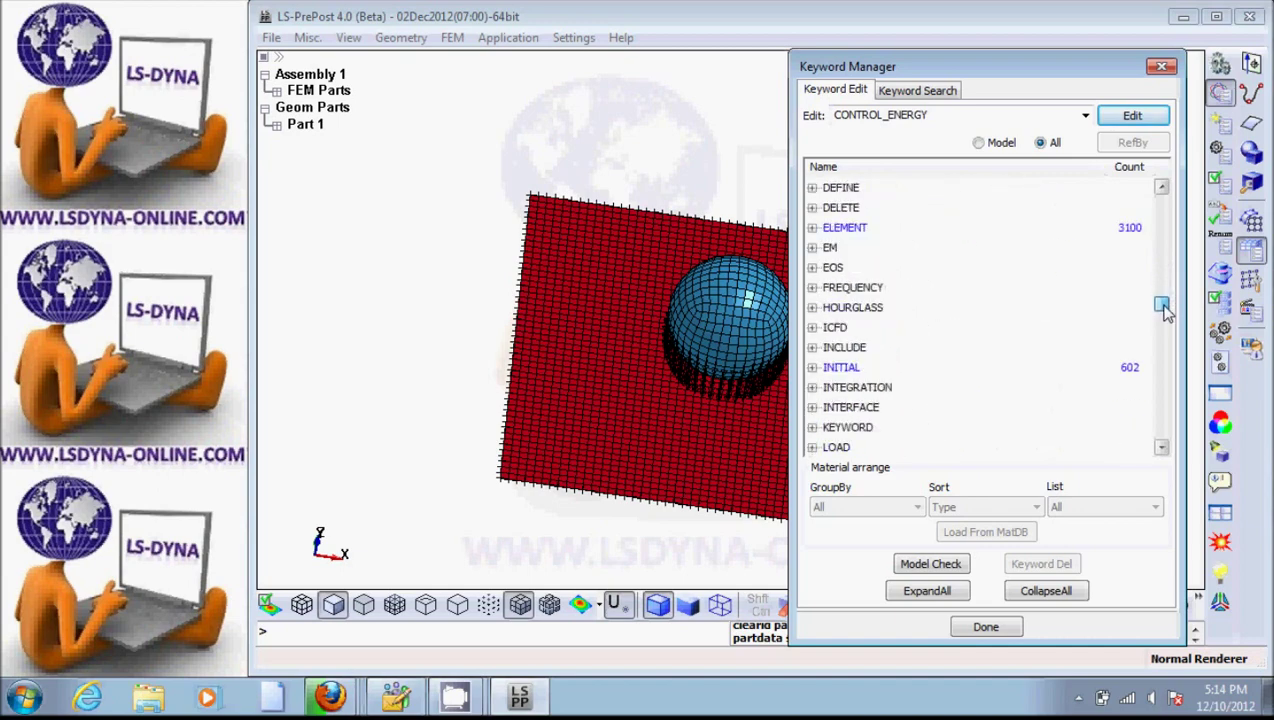
pyautogui.click(1161, 187)
pyautogui.click(1161, 187)
pyautogui.click(1161, 187)
pyautogui.click(812, 228)
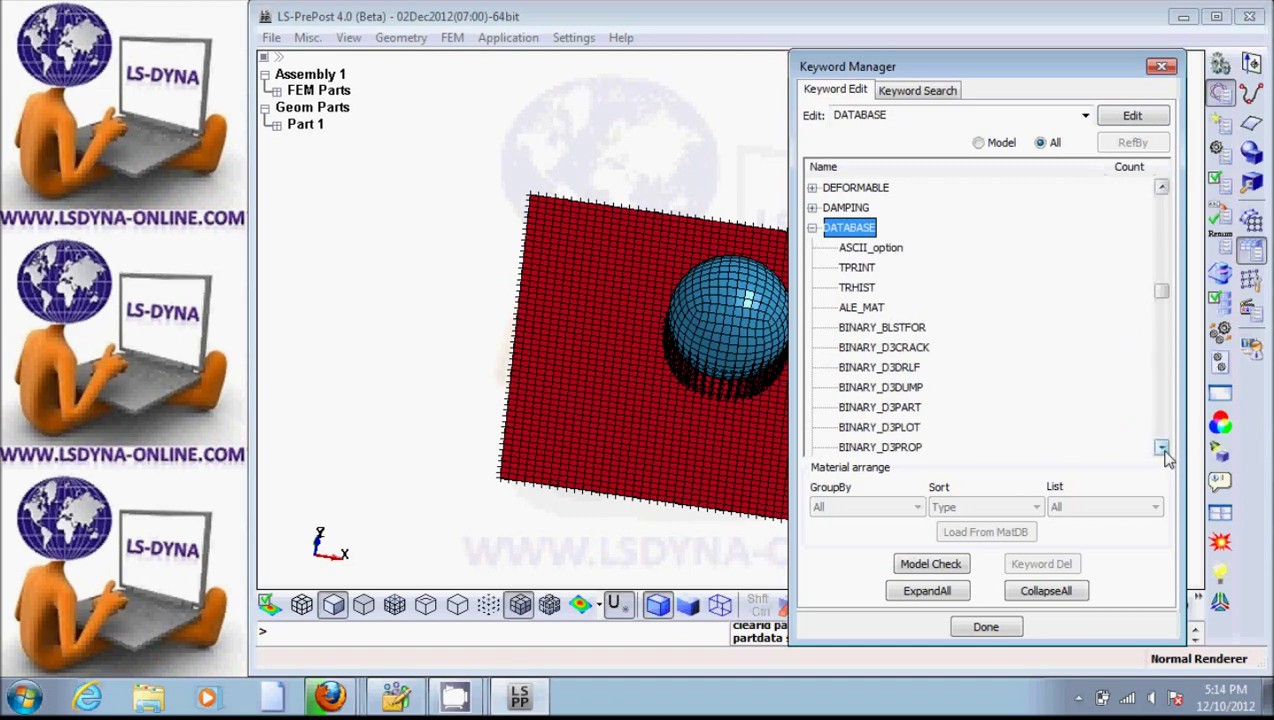
pyautogui.click(866, 428)
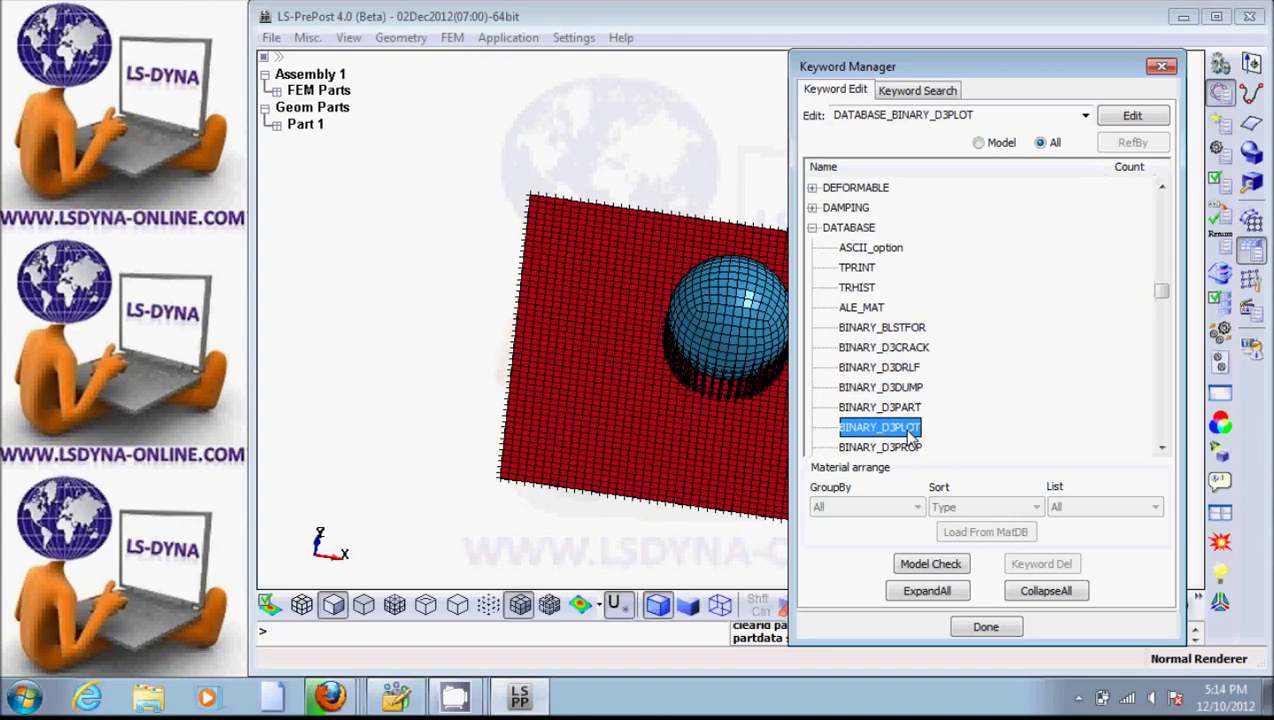
pyautogui.click(1138, 116)
pyautogui.click(281, 256)
pyautogui.write('0')
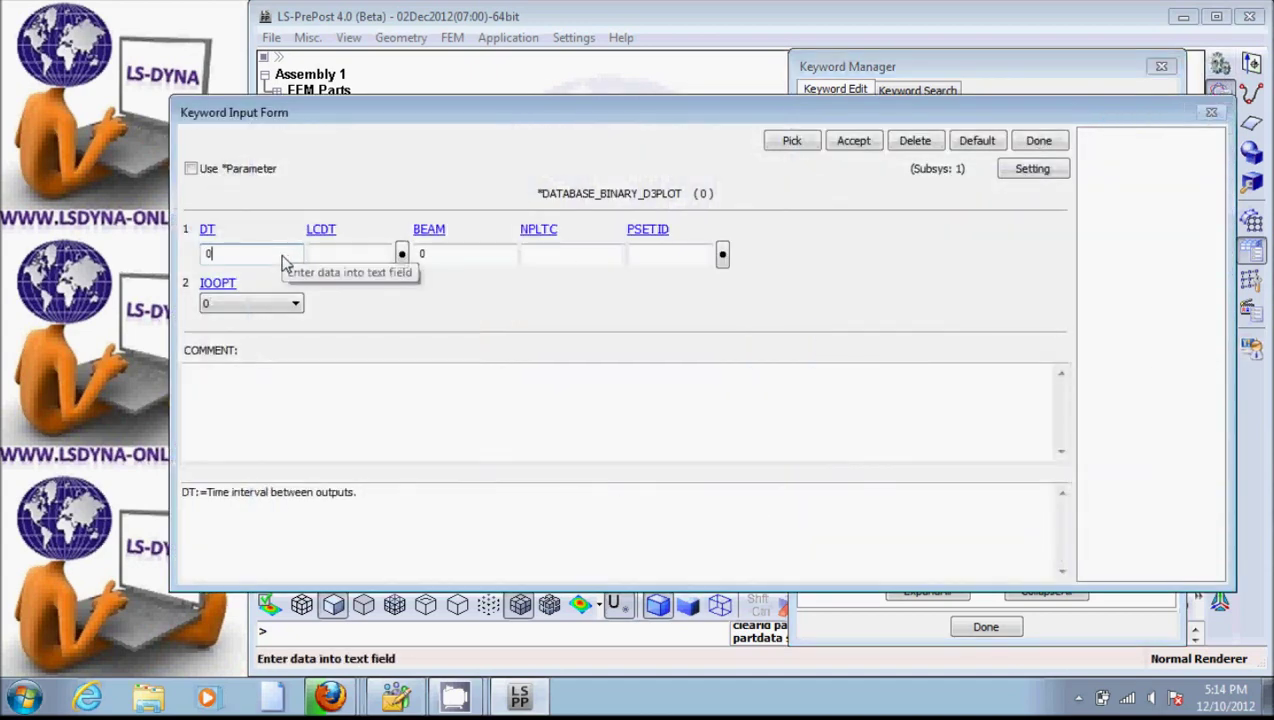
pyautogui.write('.0002')
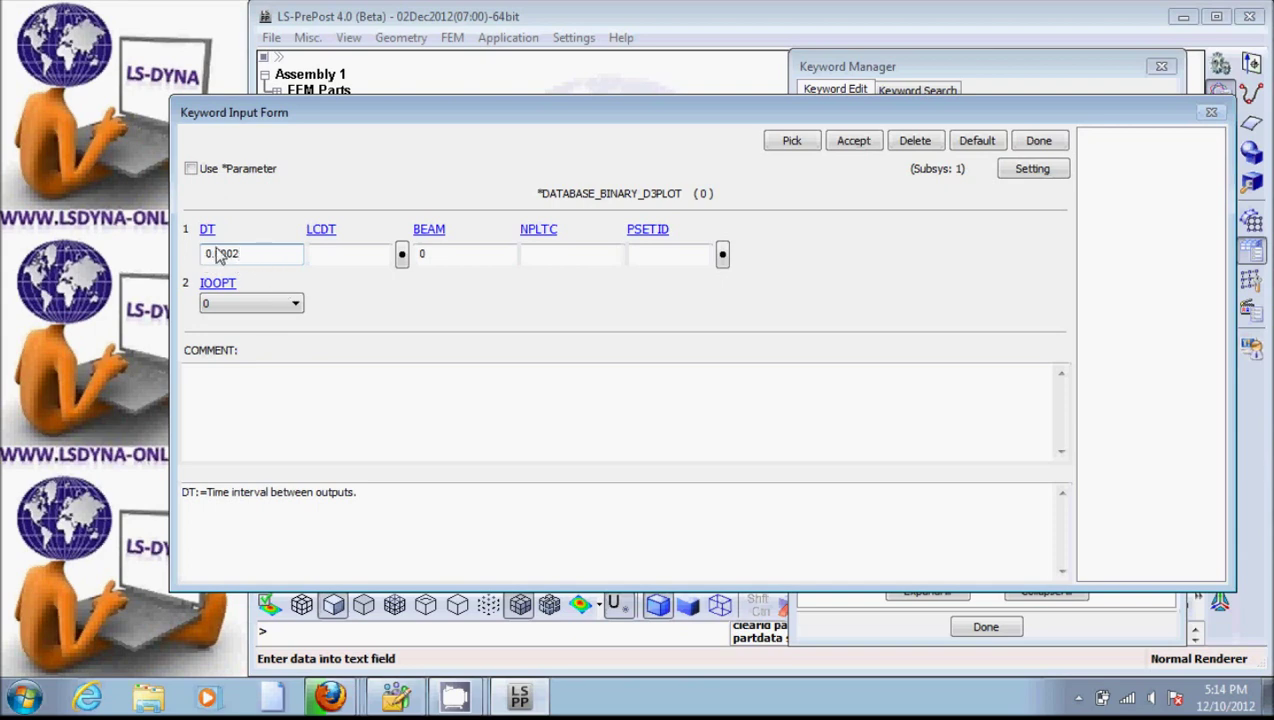
pyautogui.click(856, 140)
pyautogui.click(1039, 141)
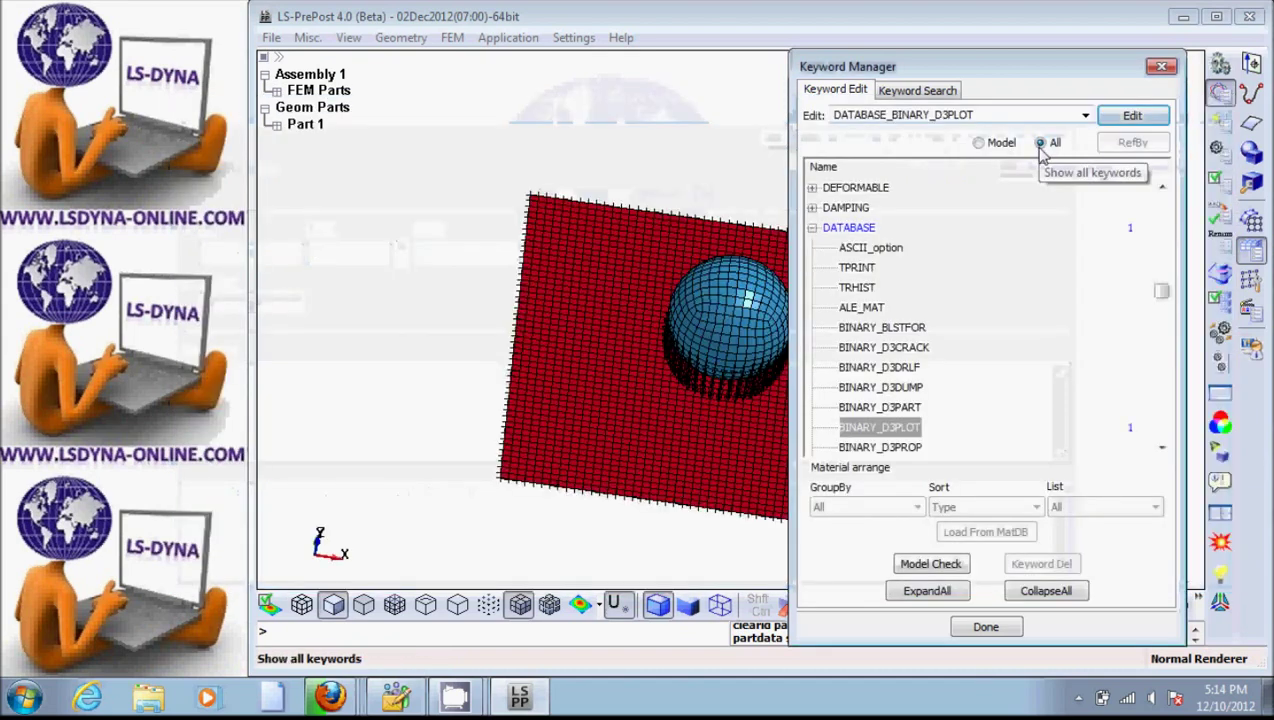
# Enable GLSTAT output in the DATABASE ASCII_option card with a DT of 0.00001
pyautogui.click(866, 248)
pyautogui.click(1130, 118)
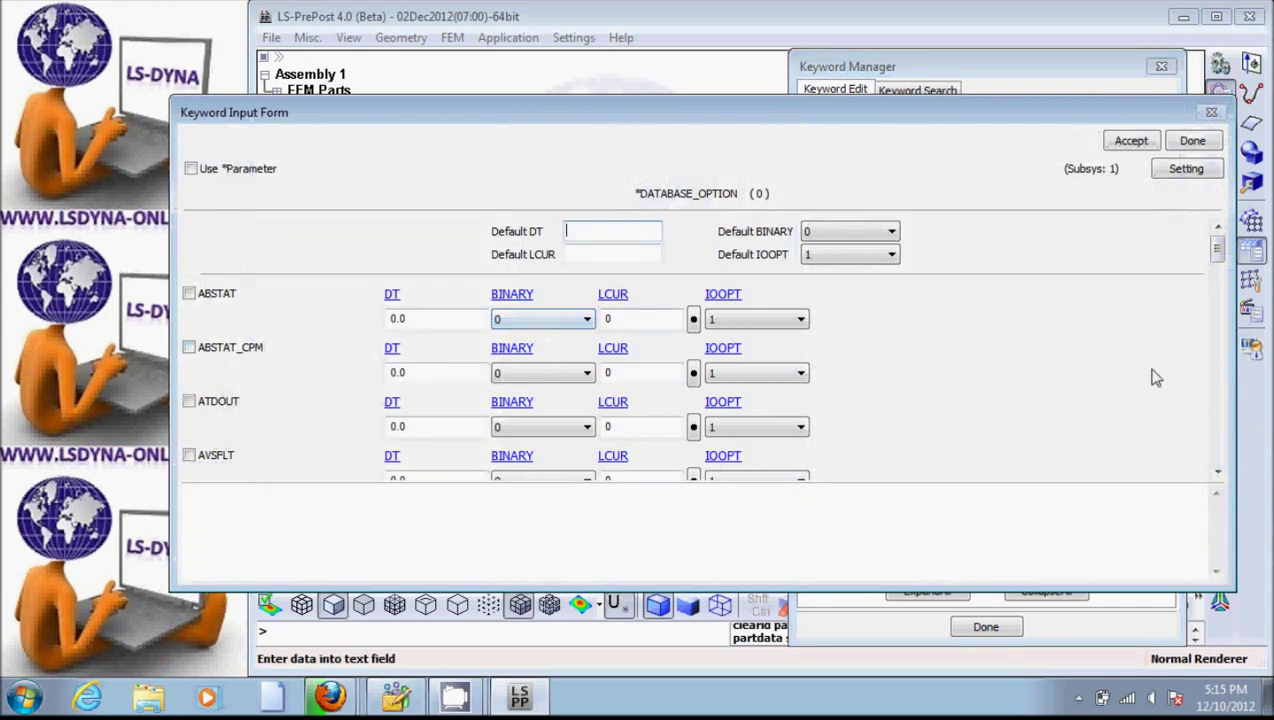
pyautogui.moveTo(1217, 250); pyautogui.dragTo(1216, 318)
pyautogui.click(189, 333)
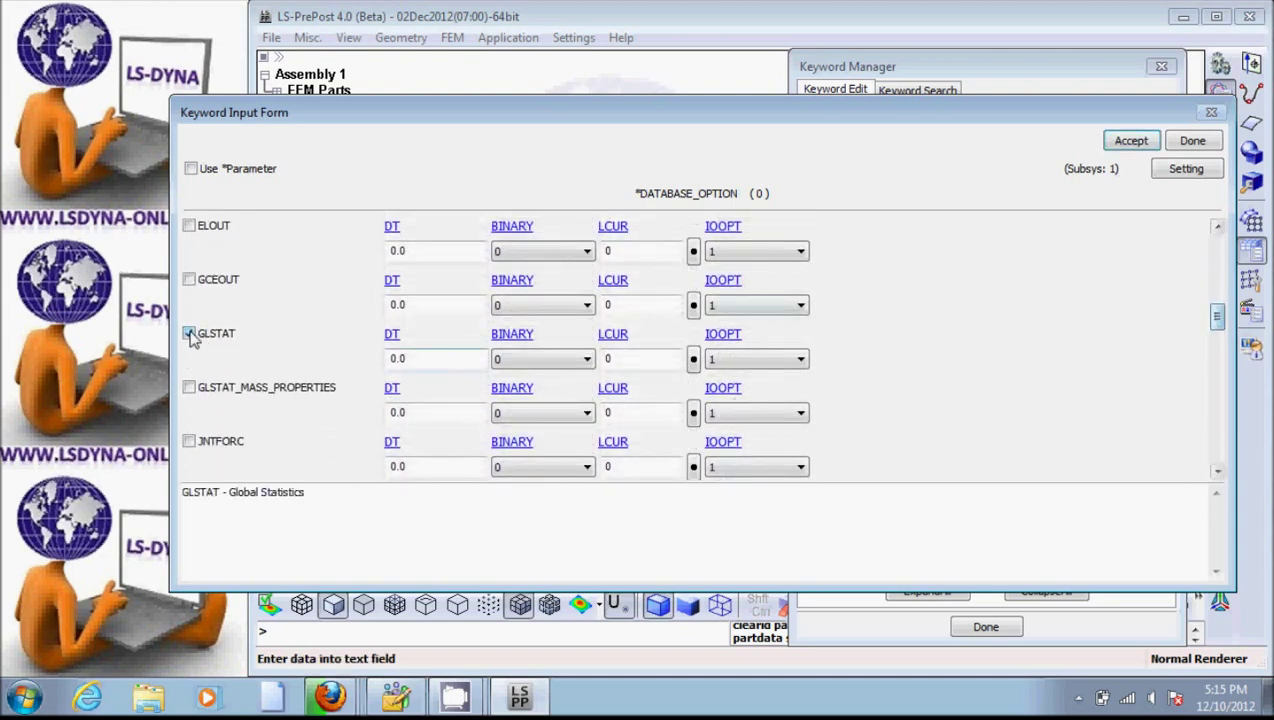
pyautogui.click(435, 362)
pyautogui.write('0.')
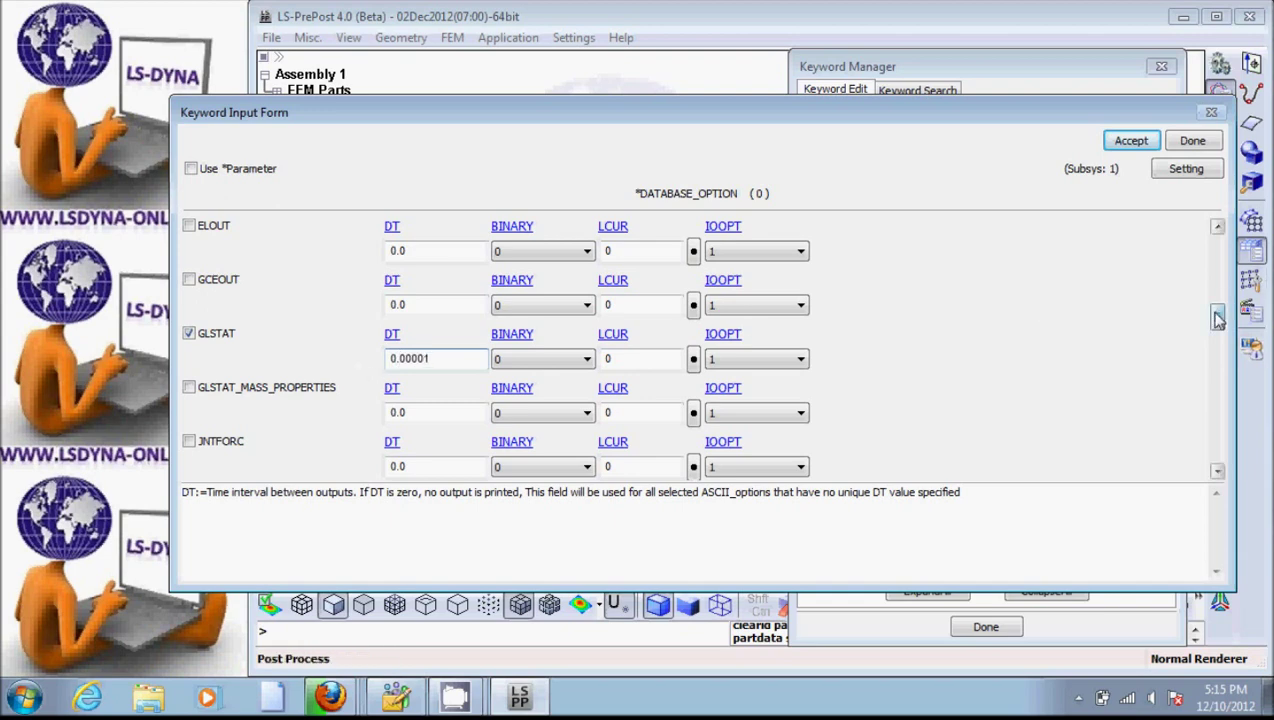
# Enable RCFORC output with a DT of 0.00001, accept the database options and close the keyword manager
pyautogui.moveTo(1218, 318); pyautogui.dragTo(1217, 370)
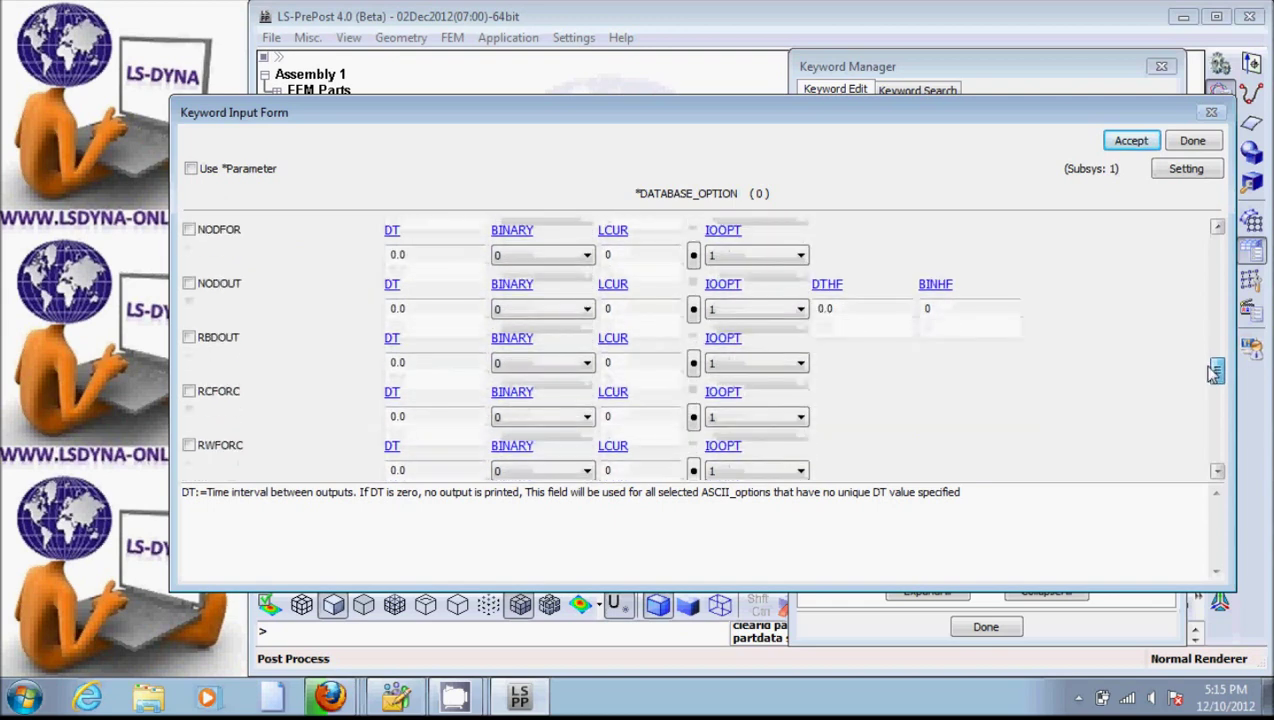
pyautogui.click(189, 392)
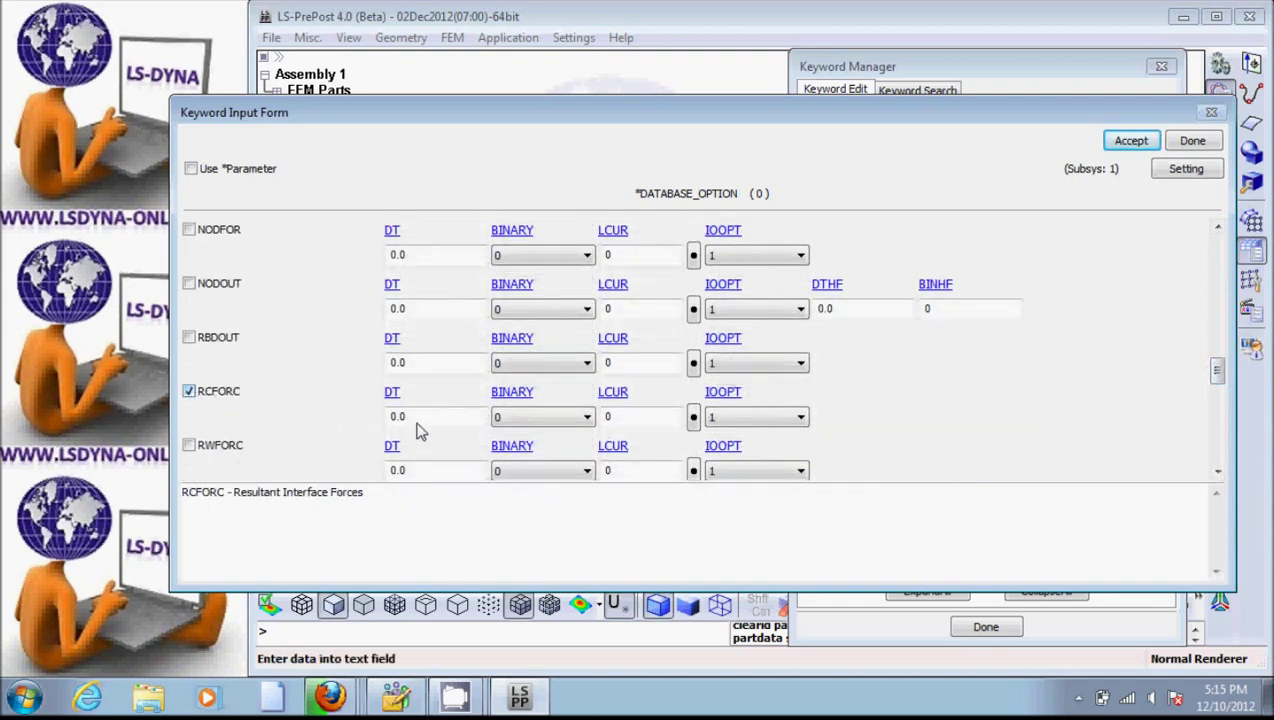
pyautogui.moveTo(437, 421); pyautogui.dragTo(378, 427)
pyautogui.write('0001')
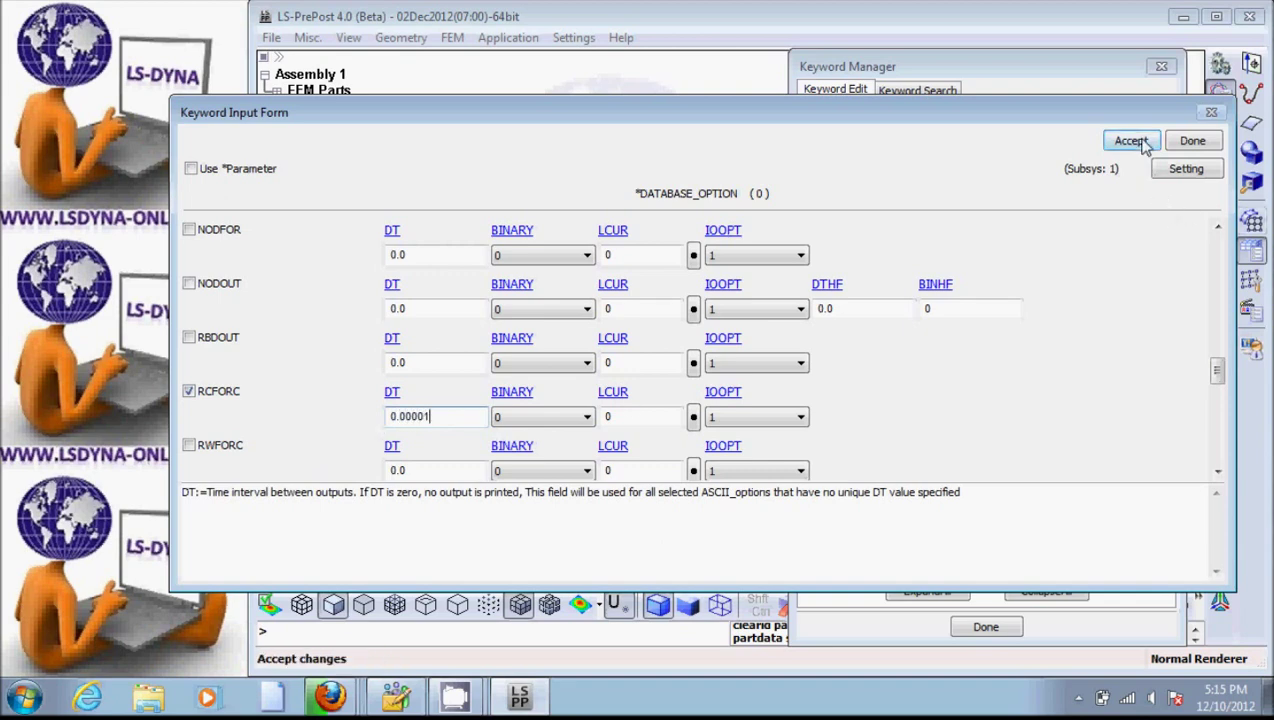
pyautogui.click(1125, 140)
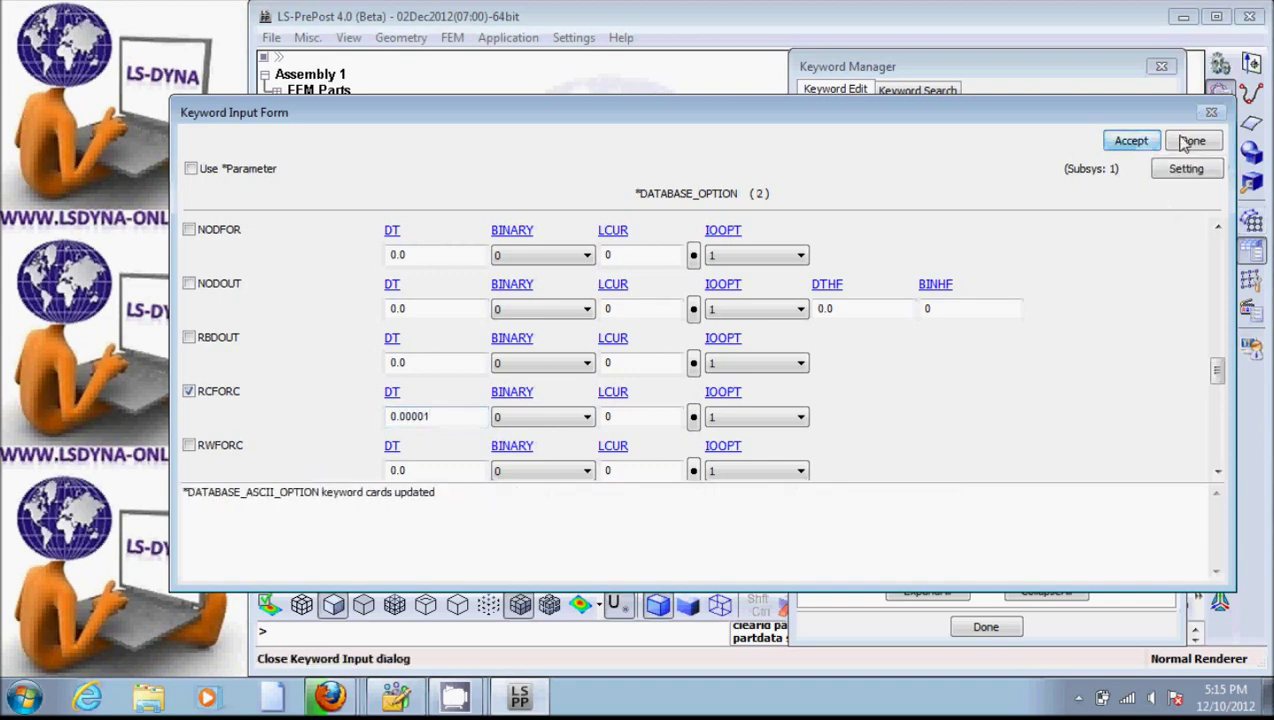
pyautogui.click(1192, 141)
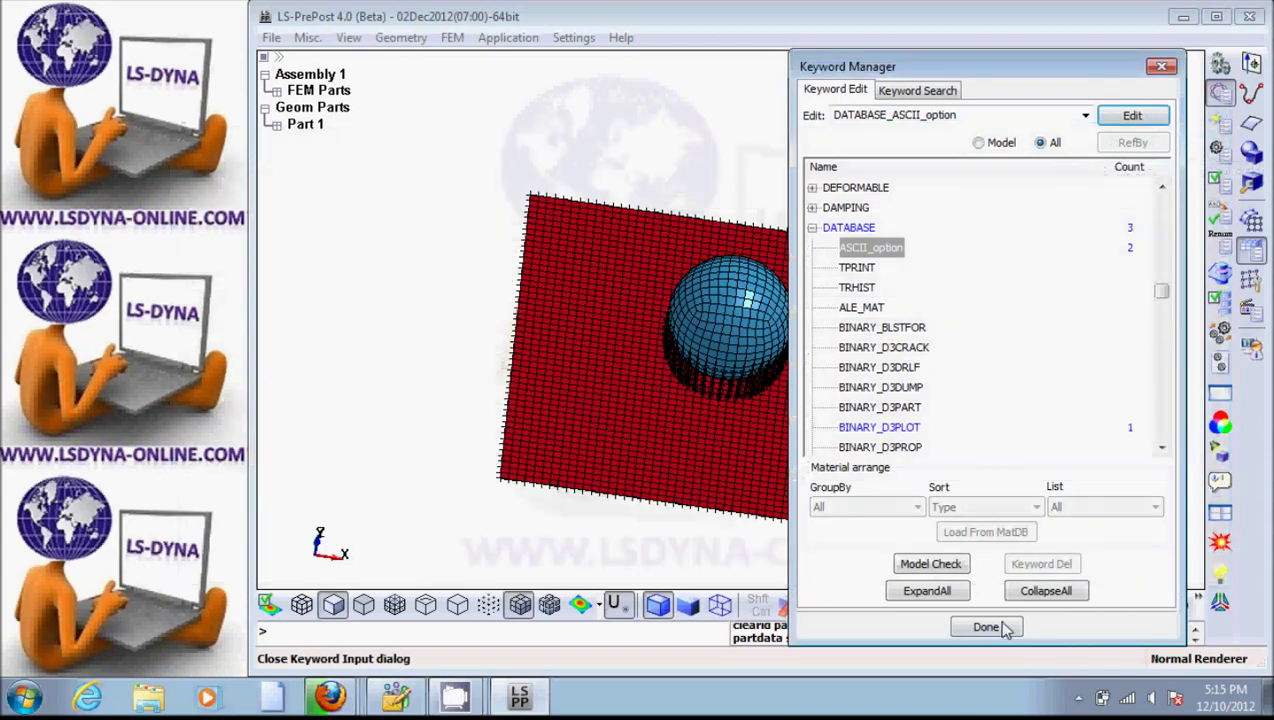
pyautogui.click(998, 627)
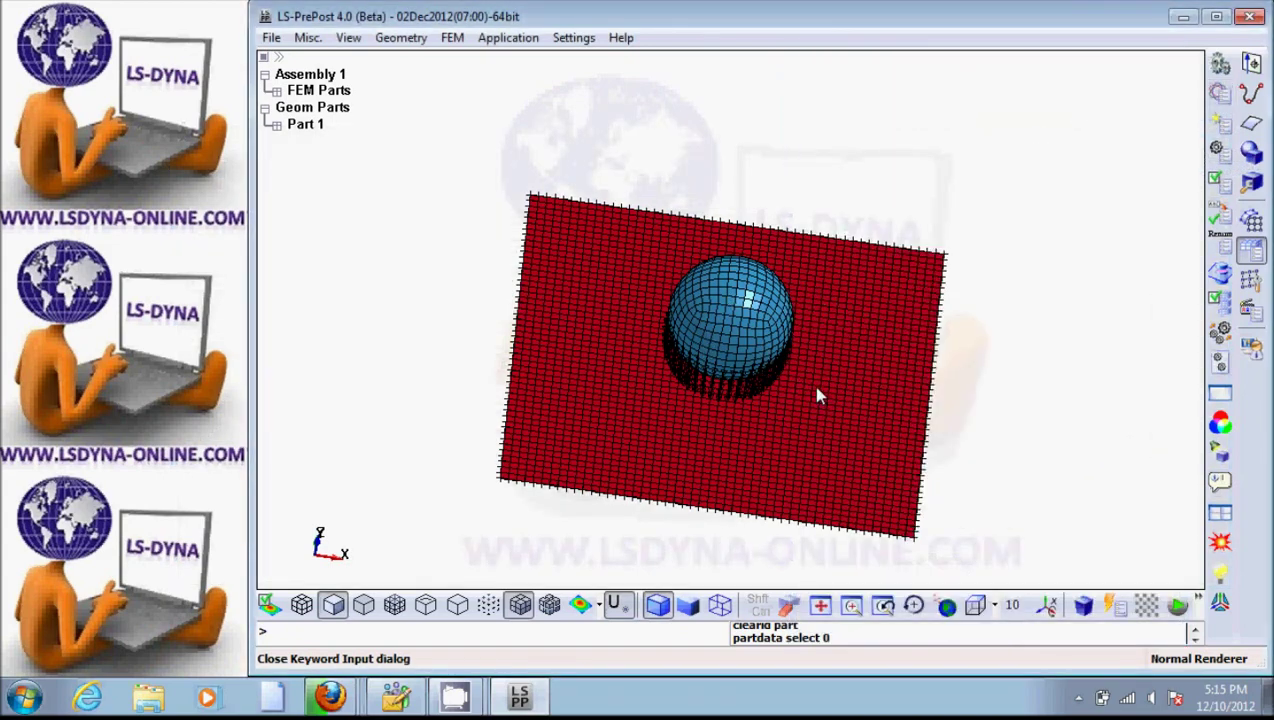
# Save the keyword file as model.k in C:\LS-PrePost\4.0-X64
pyautogui.click(274, 40)
pyautogui.moveTo(339, 159)
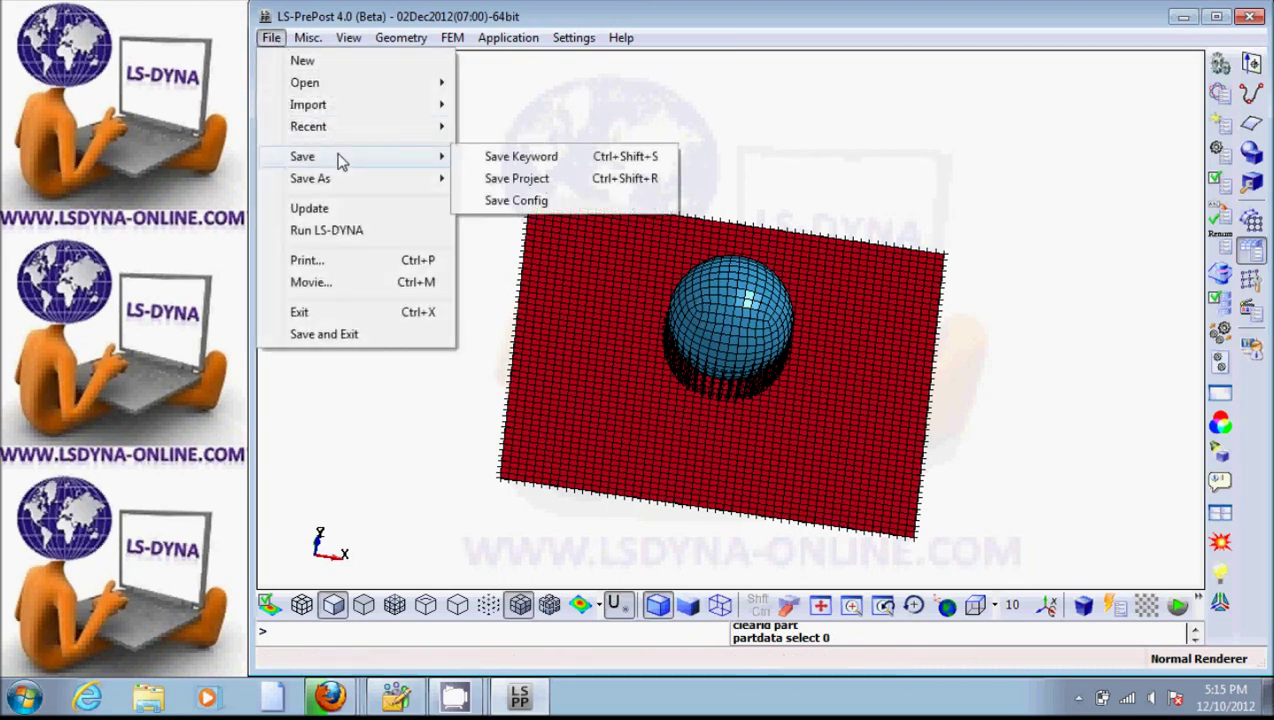
pyautogui.click(522, 158)
pyautogui.moveTo(757, 235); pyautogui.dragTo(671, 233)
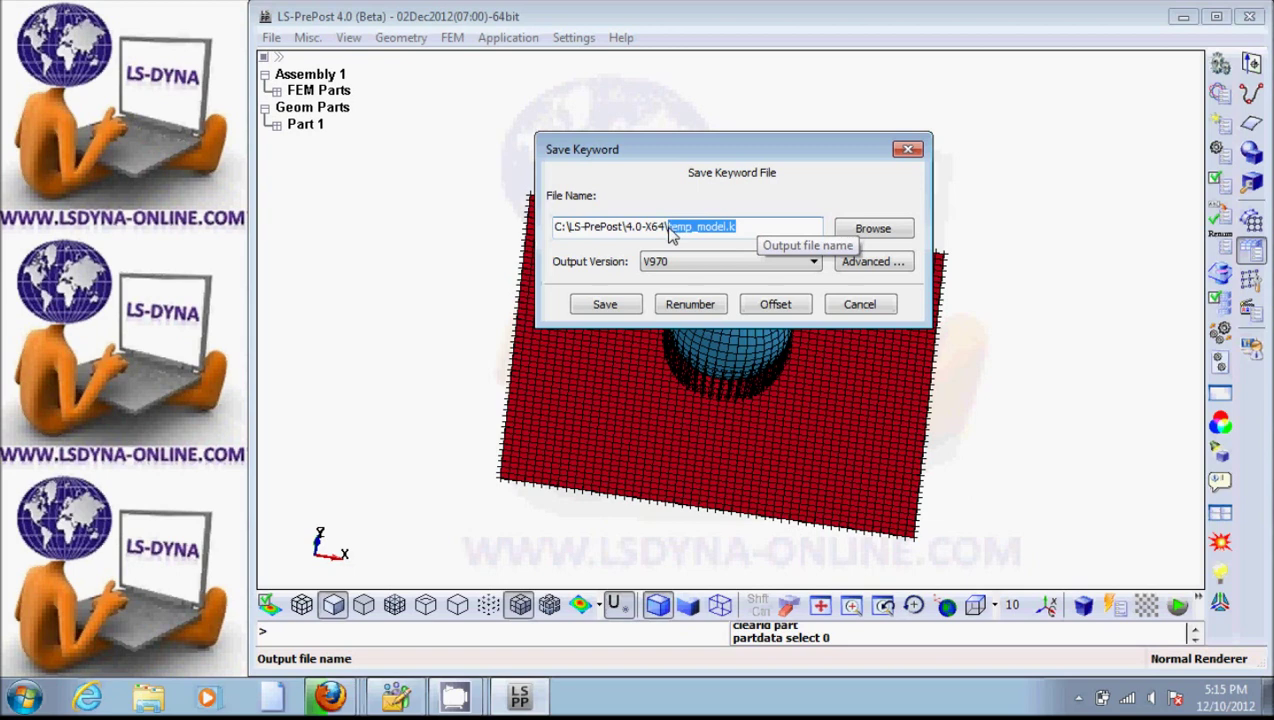
pyautogui.write('model')
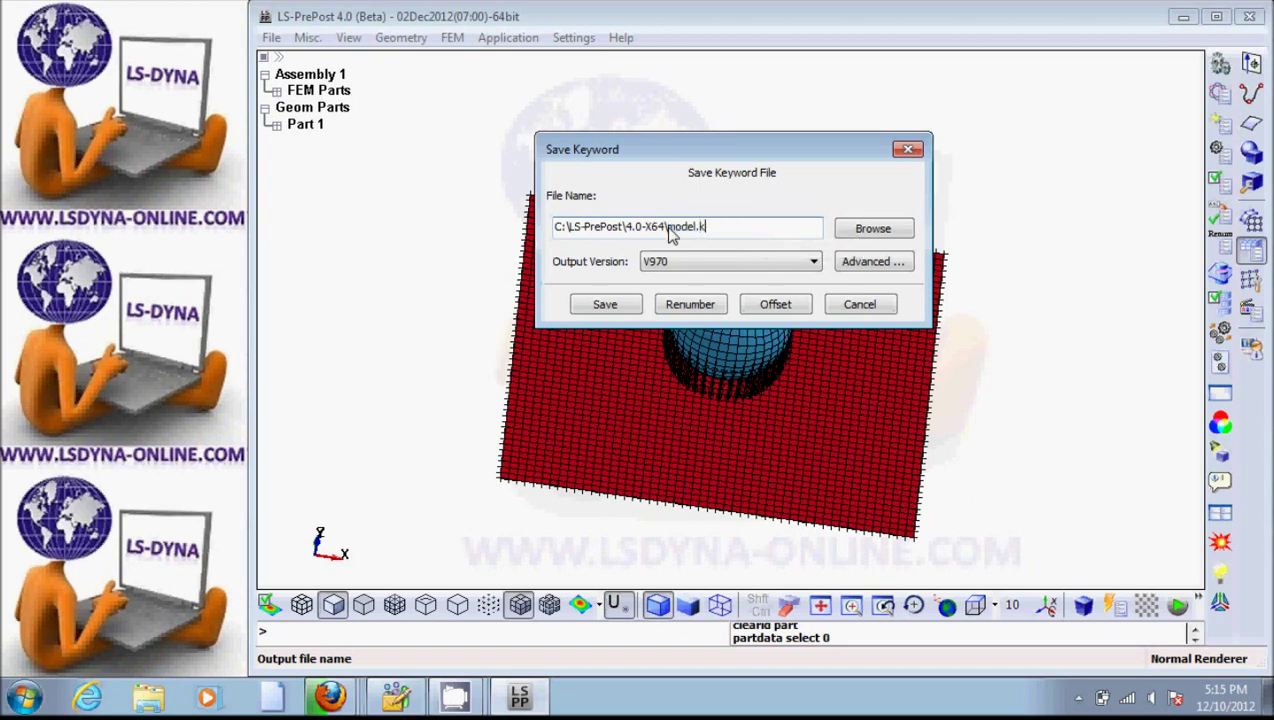
pyautogui.click(603, 306)
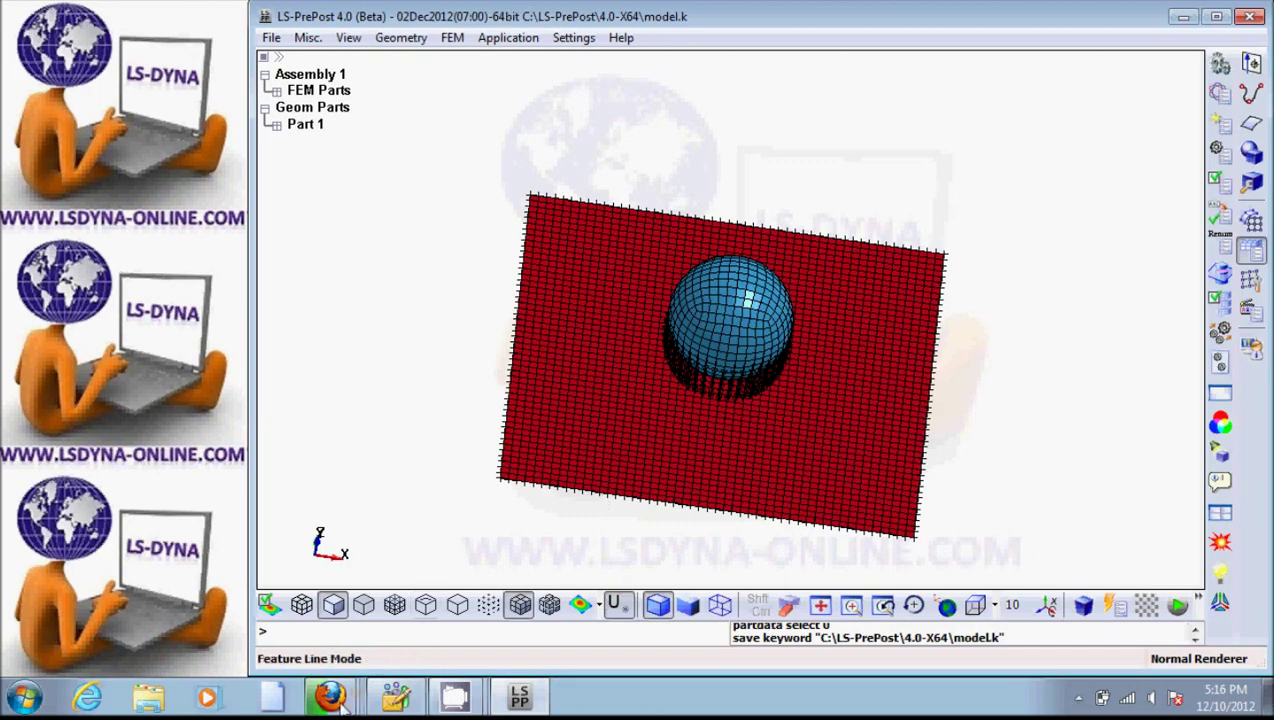
pyautogui.moveTo(458, 698)
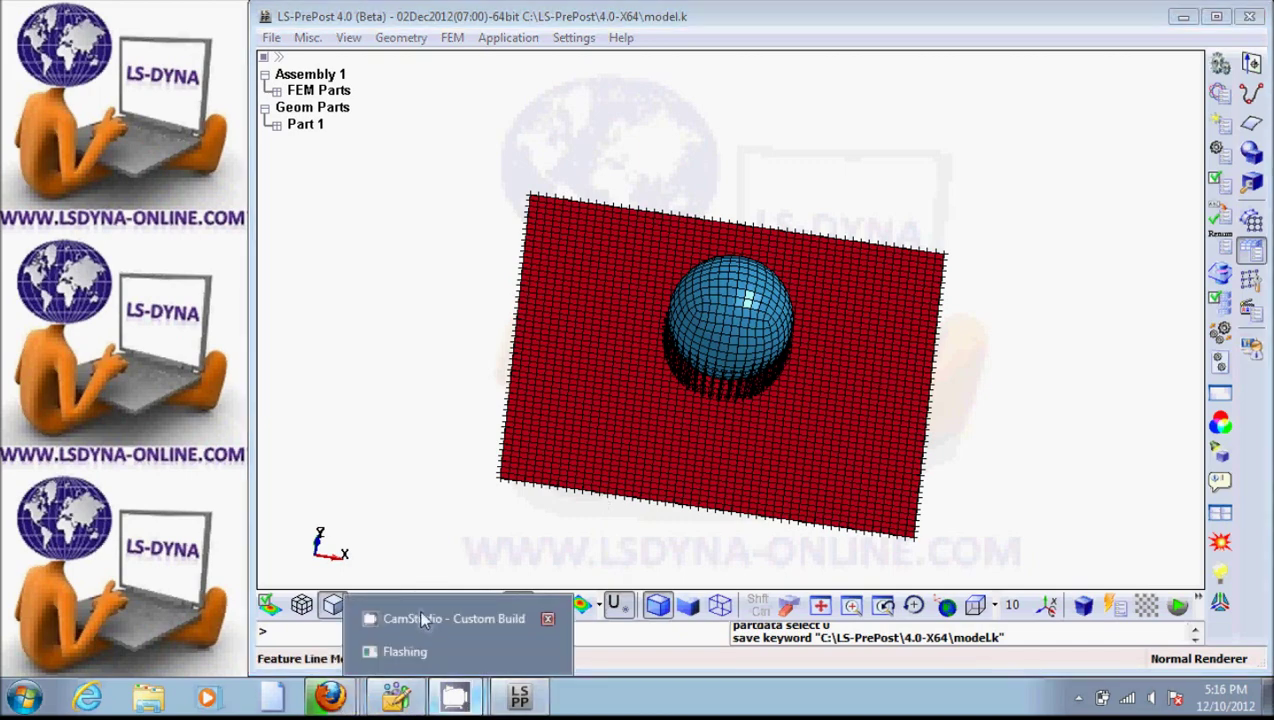